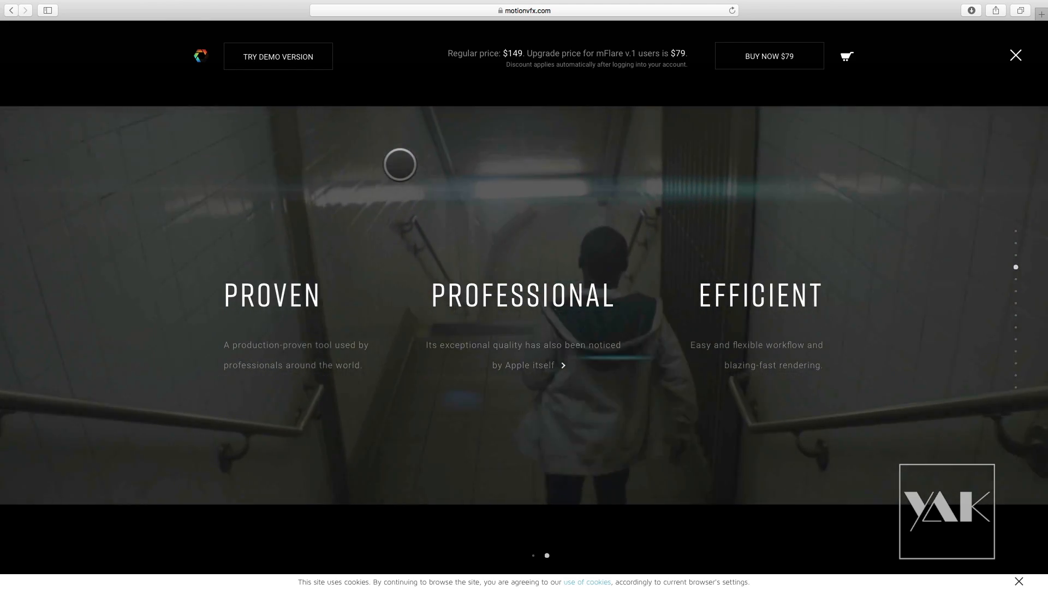
Look through the mFlare 2 product page down to its library of 100 realistic presets
scroll(480, 344, down, 2)
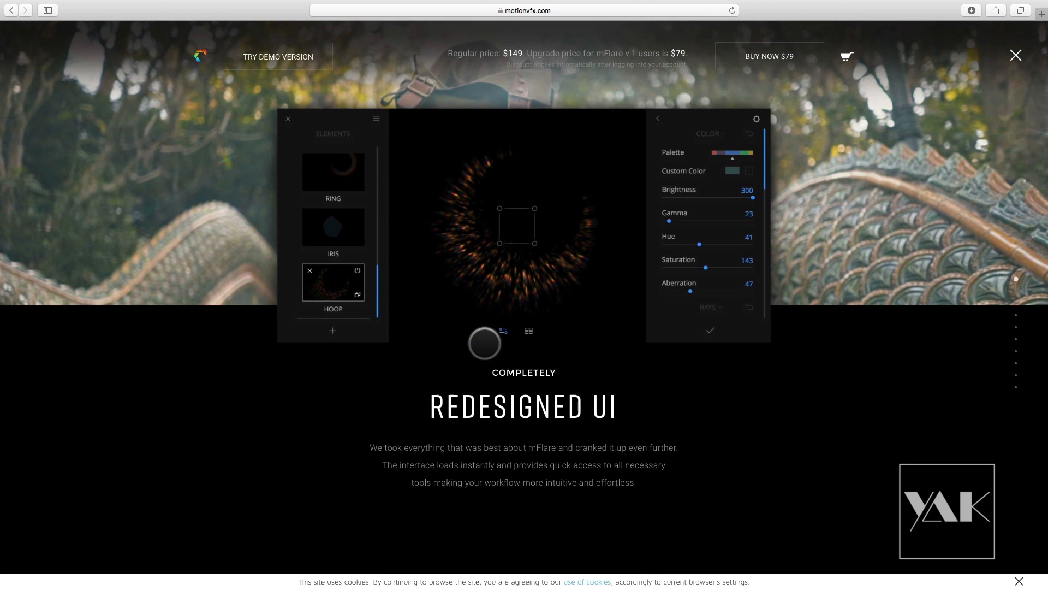
scroll(484, 343, down, 2)
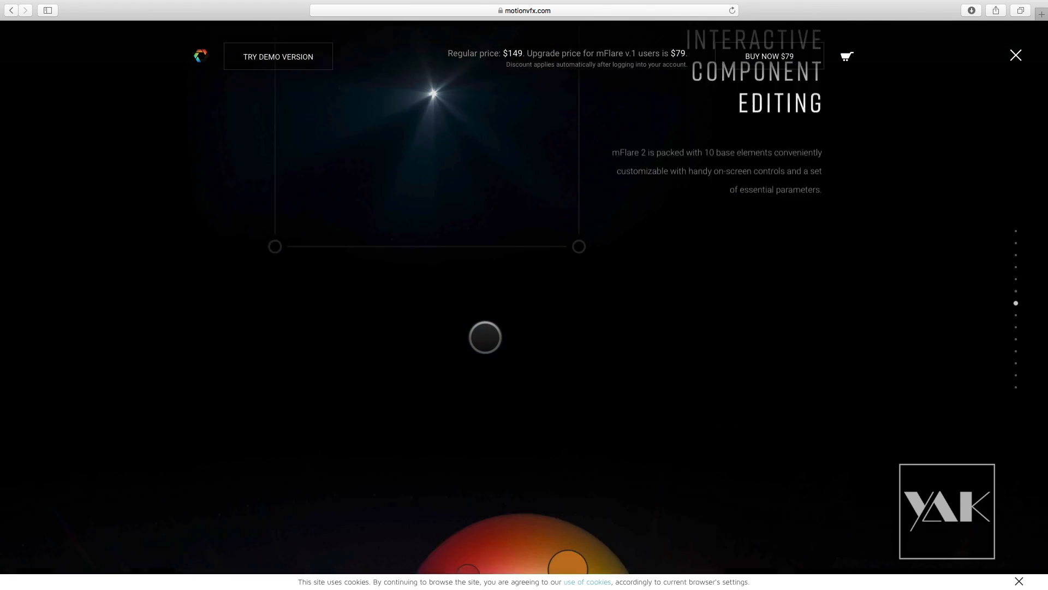
scroll(485, 337, down, 3)
scroll(484, 337, down, 2)
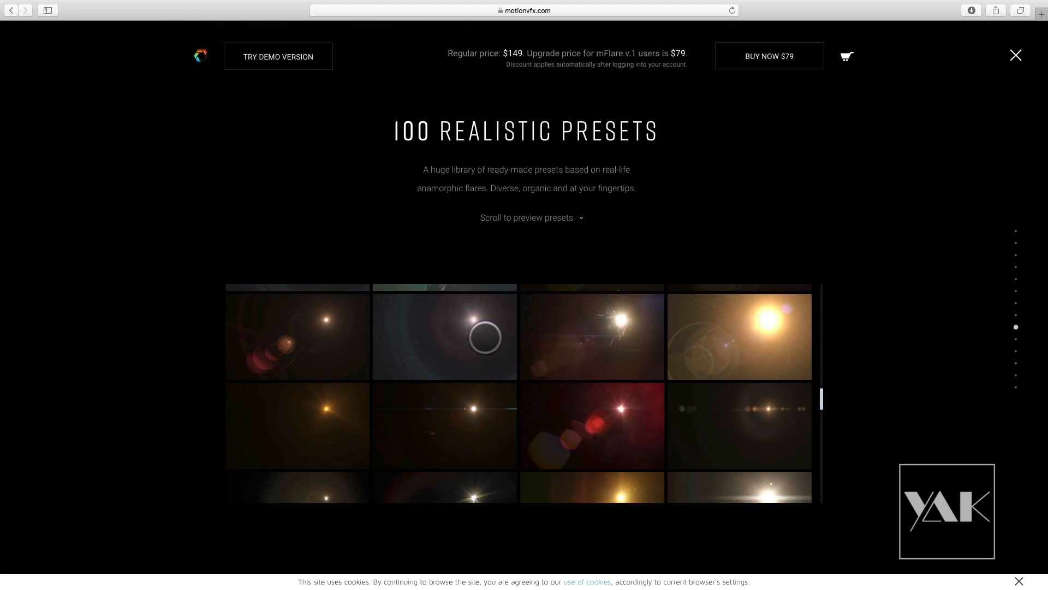
scroll(485, 337, down, 5)
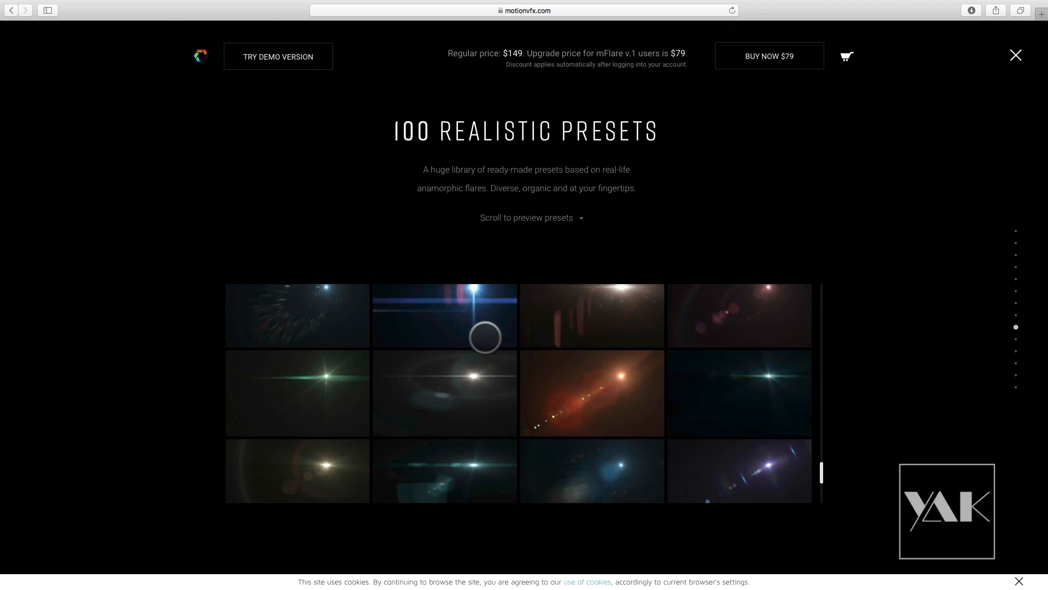
scroll(485, 337, up, 8)
Switch to Final Cut Pro and play the finished spaceship sequence full screen
key(ctrl+Right)
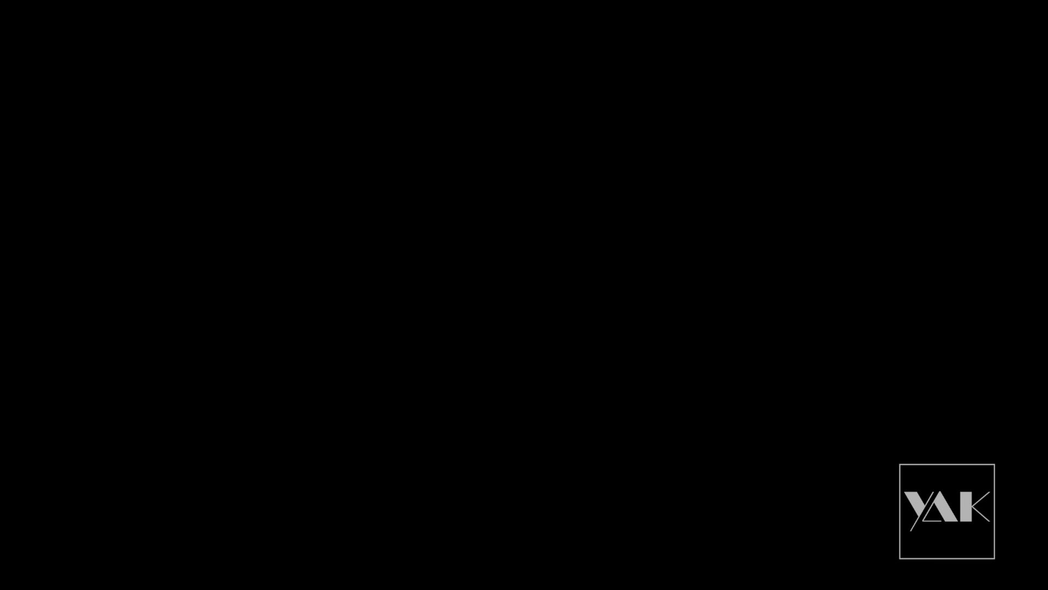
mouse_move(525, 555)
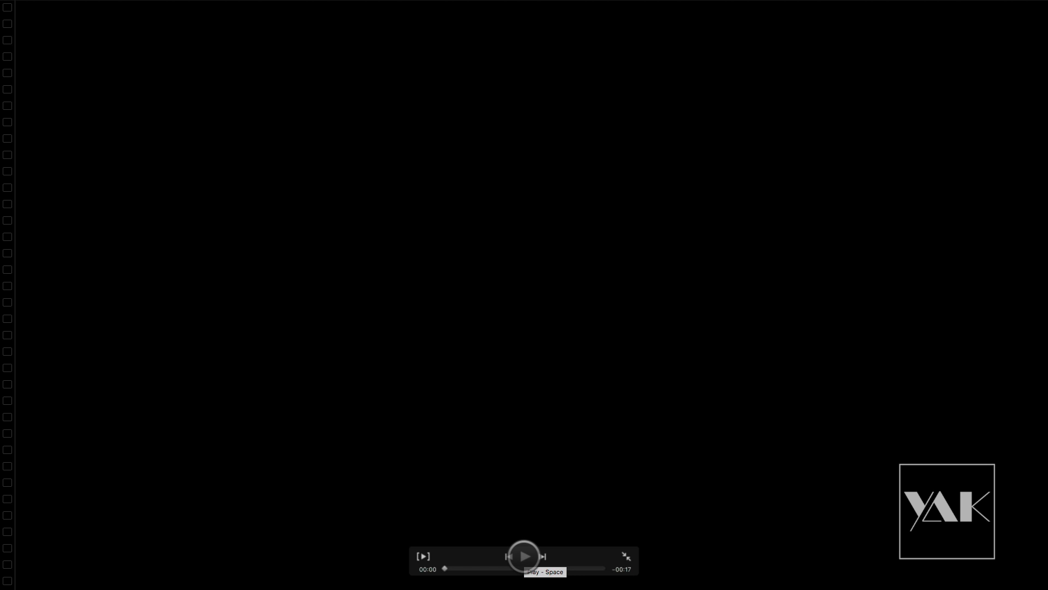
click(524, 555)
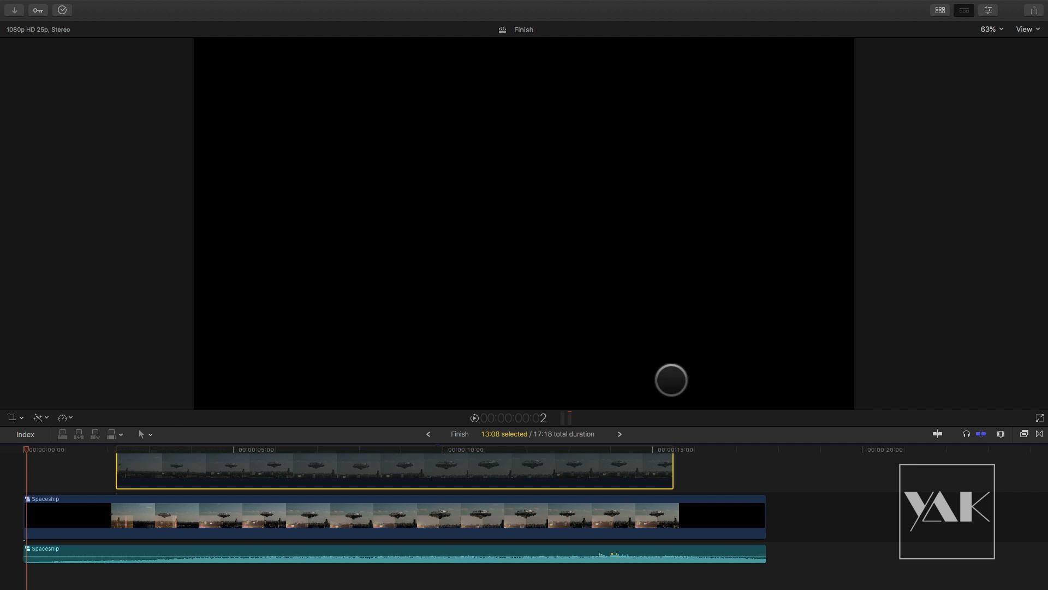
Play the Finish project from 2:05 to compare the original spaceship footage with the graded version
drag(51, 449, 115, 448)
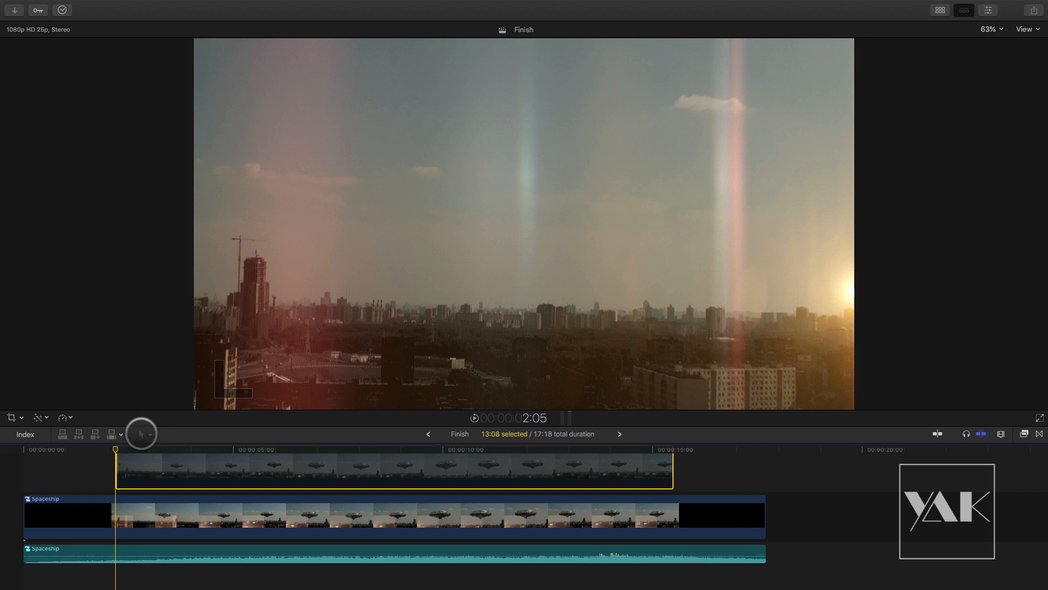
drag(120, 451, 142, 433)
key(space)
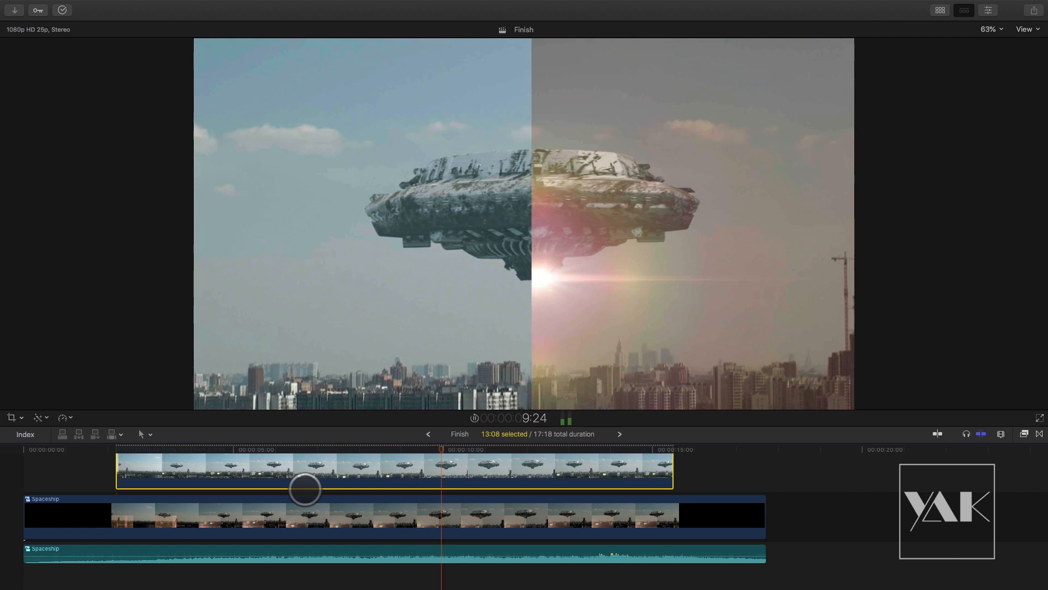
drag(516, 441, 484, 450)
Return to the Start project and place the playhead at 2:20
click(429, 434)
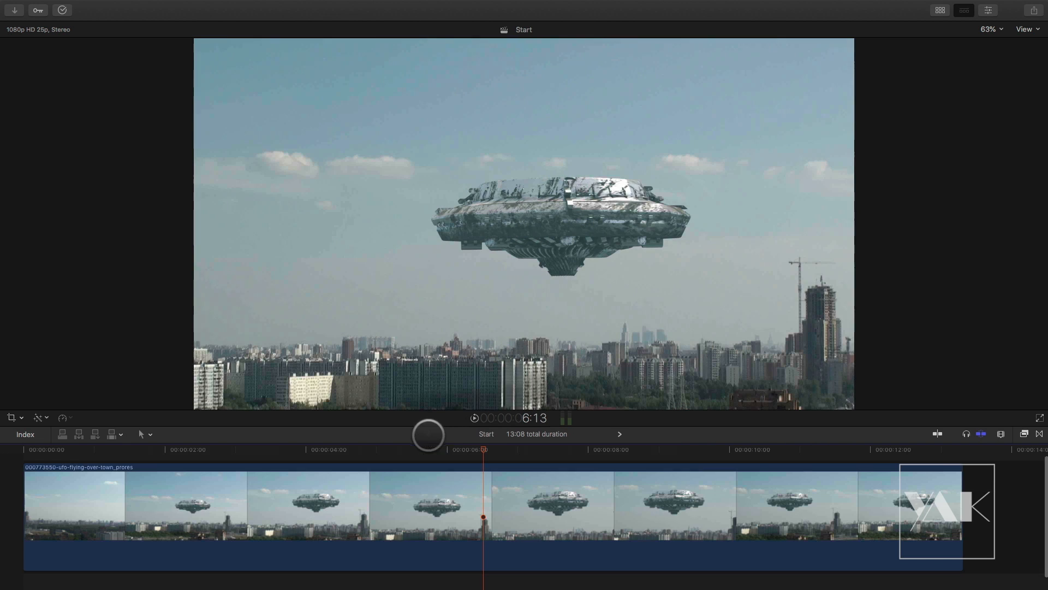
drag(478, 452, 221, 450)
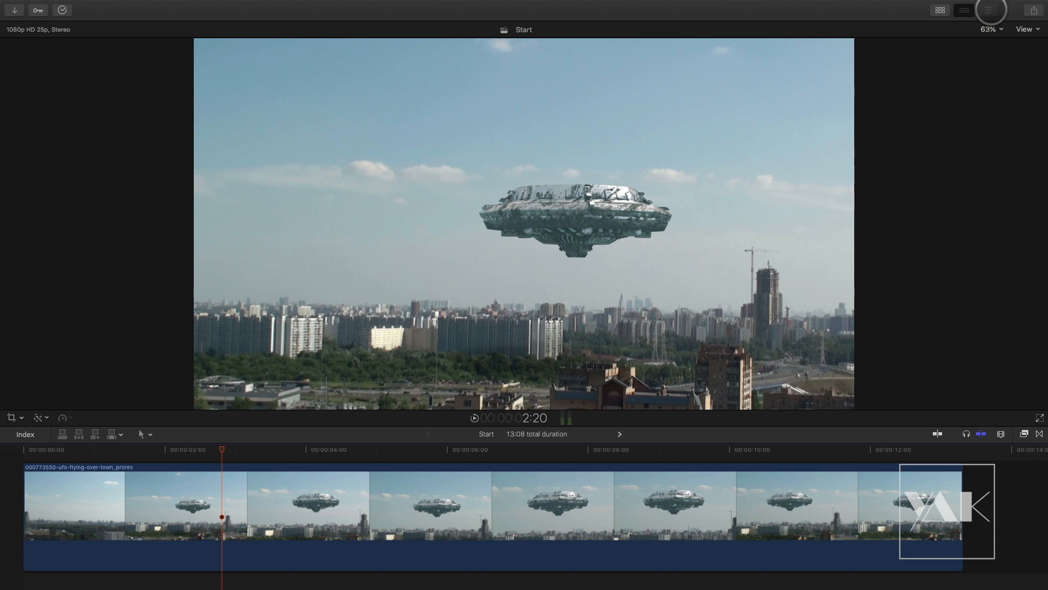
Add a Color Wheels correction to the UFO clip, pushing Master toward orange, Midtones and Highlights toward magenta, and Temperature to 7122
click(987, 10)
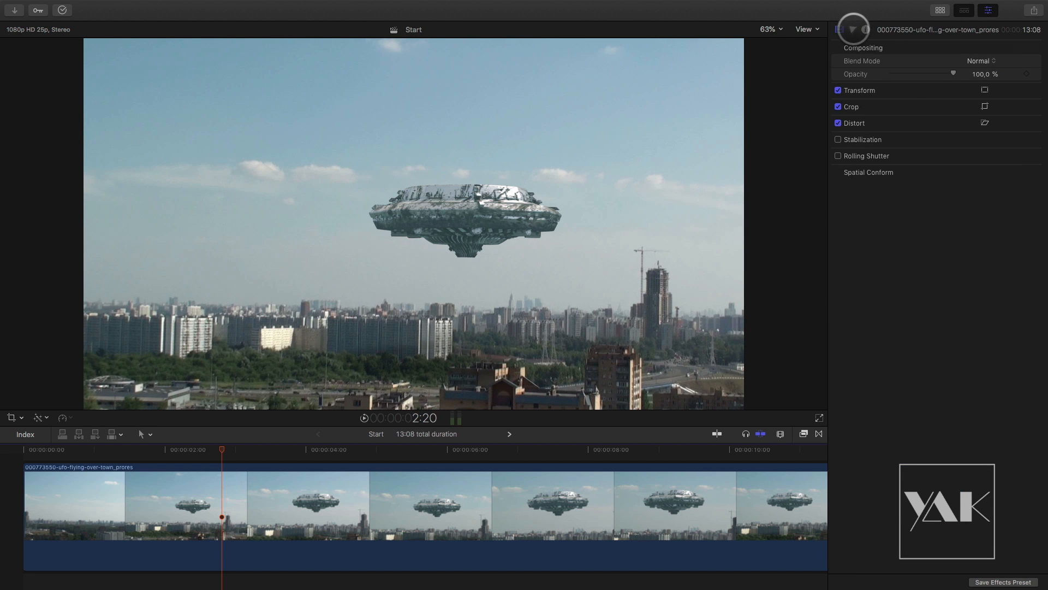
click(853, 29)
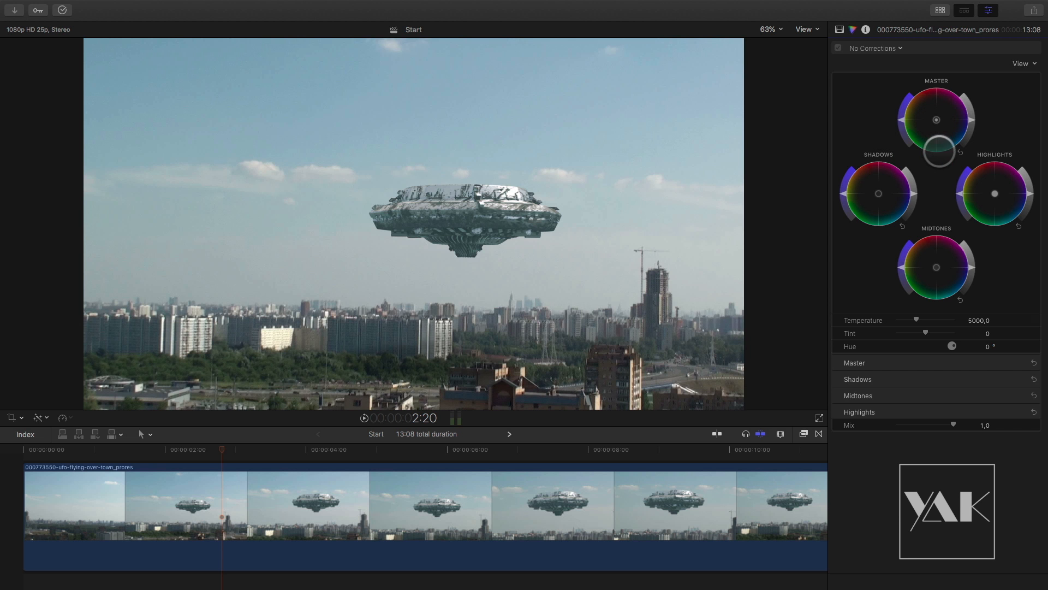
click(972, 121)
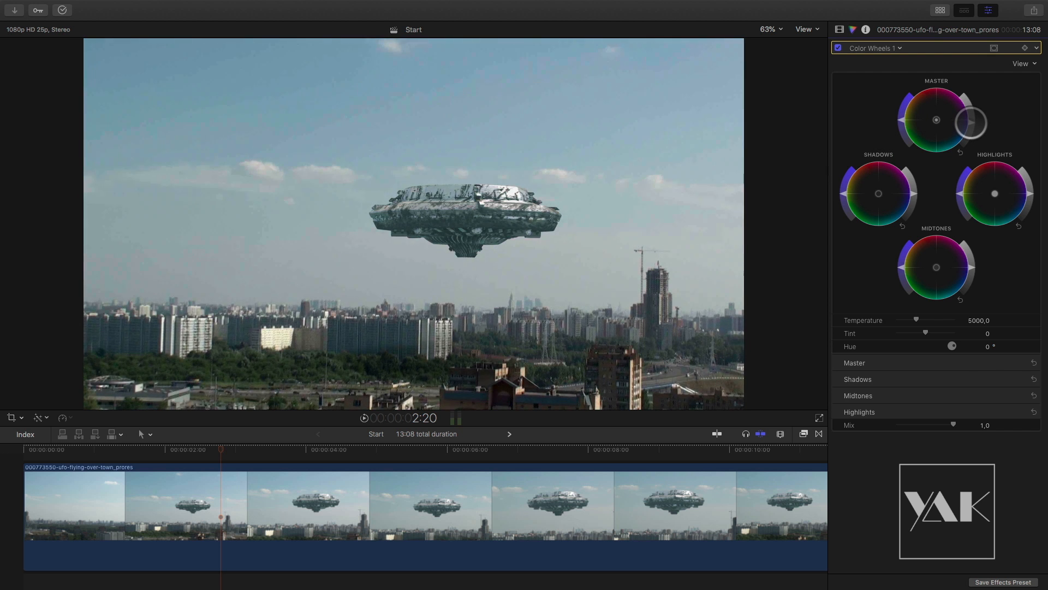
drag(970, 126, 973, 123)
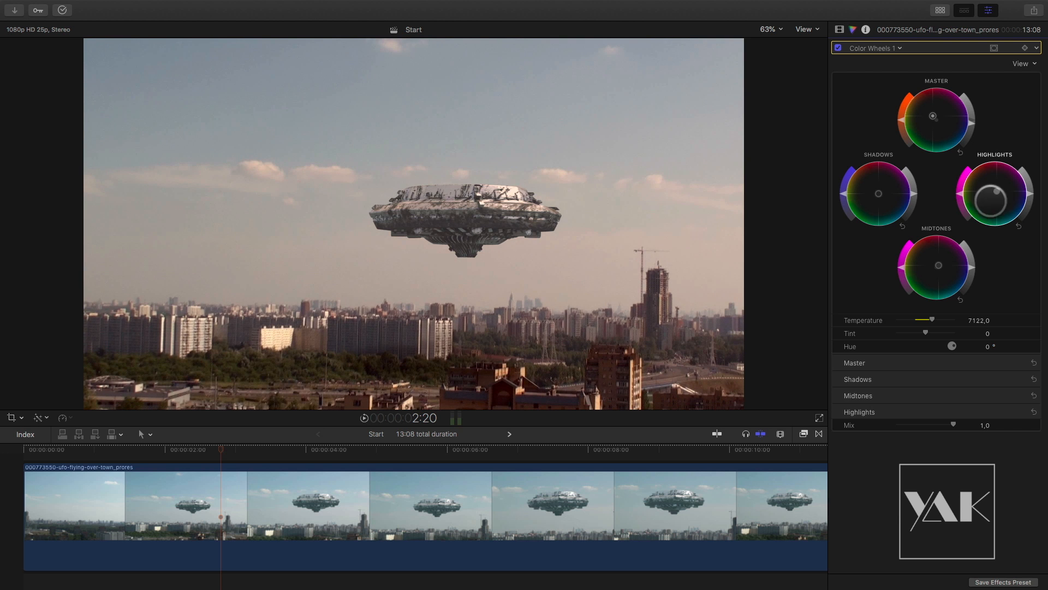
Compare the clip with and without the Color Wheels correction and raise its Temperature to 7533
click(838, 48)
click(838, 48)
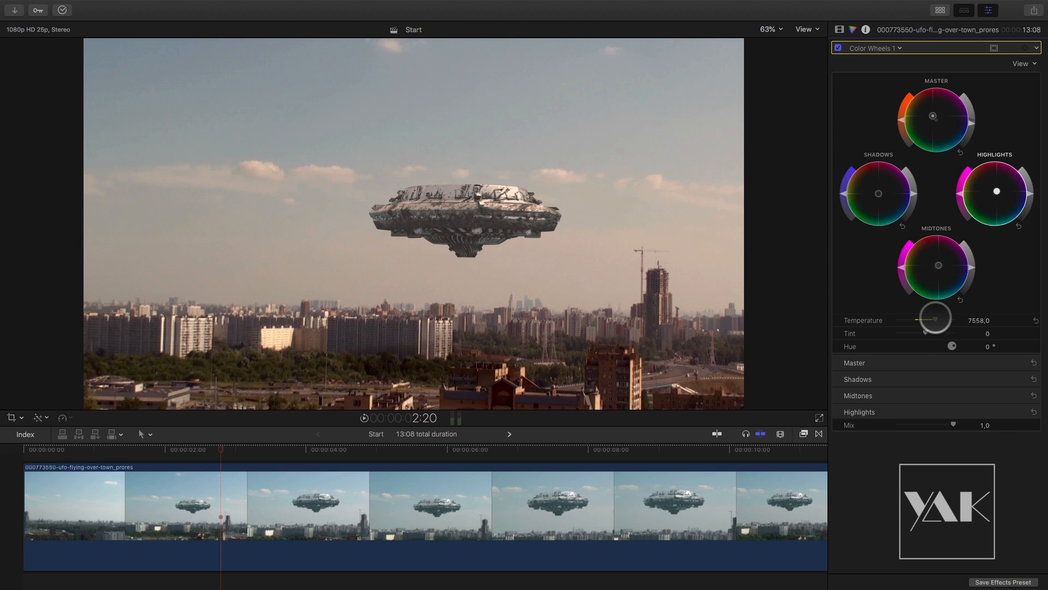
drag(933, 315, 932, 315)
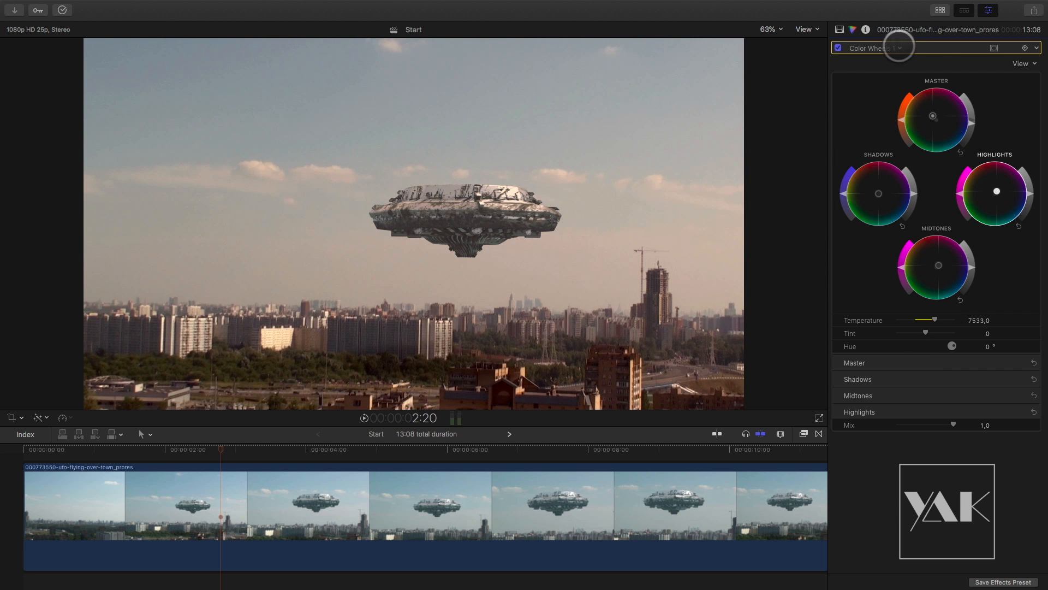
Add a Hue/Saturation Curves correction and desaturate the darkest shadows by lowering the dark end of the Luma vs Sat curve
click(899, 48)
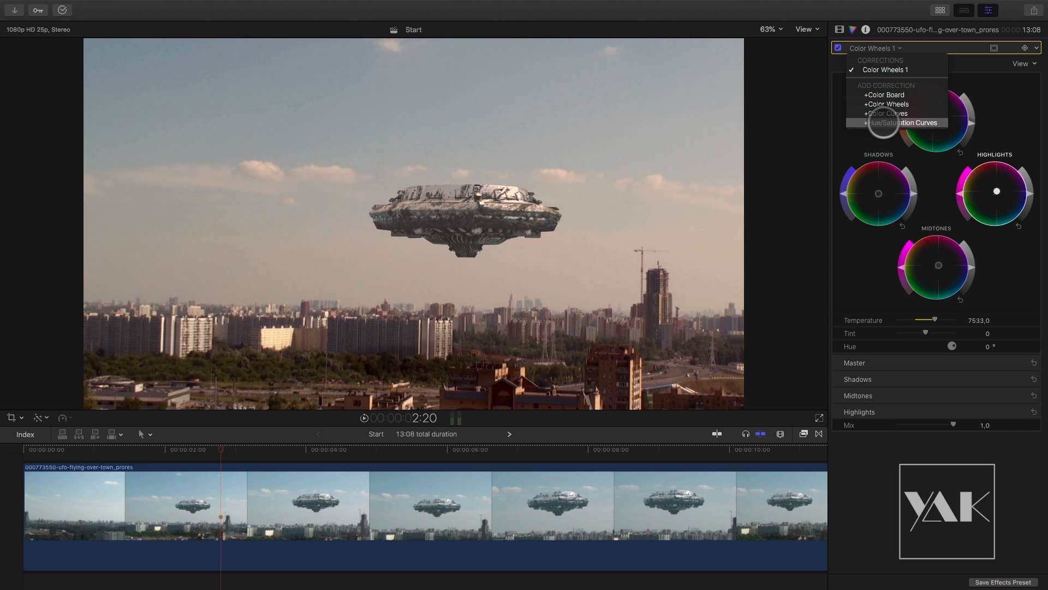
click(884, 122)
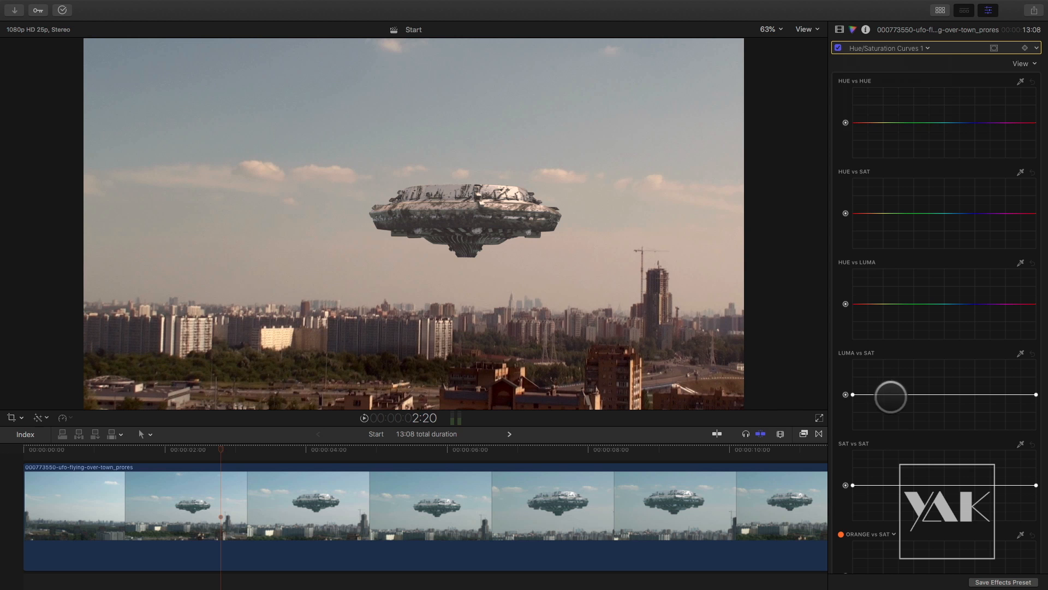
click(880, 394)
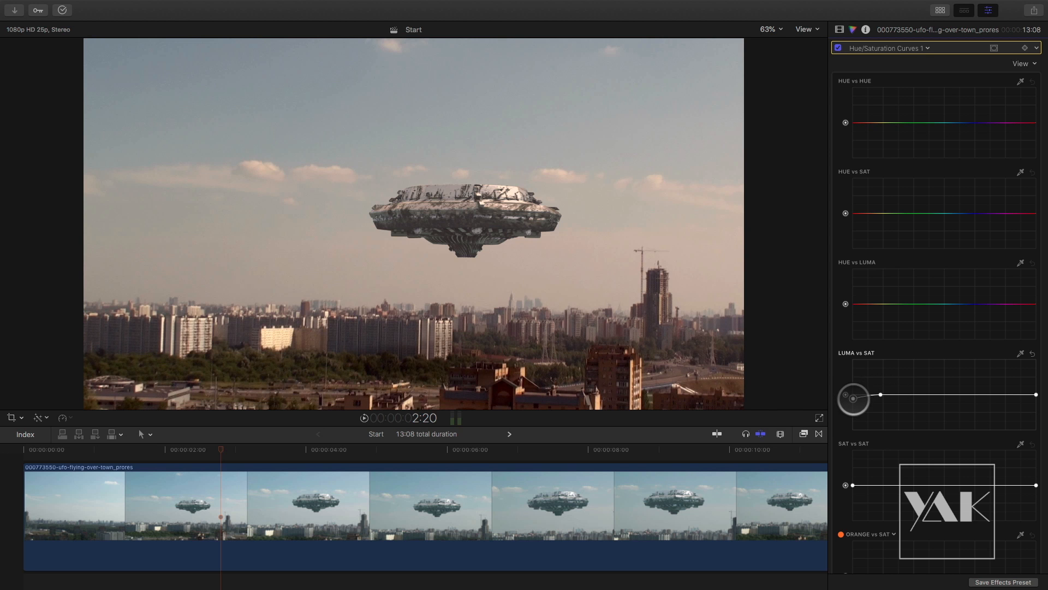
drag(853, 415, 853, 429)
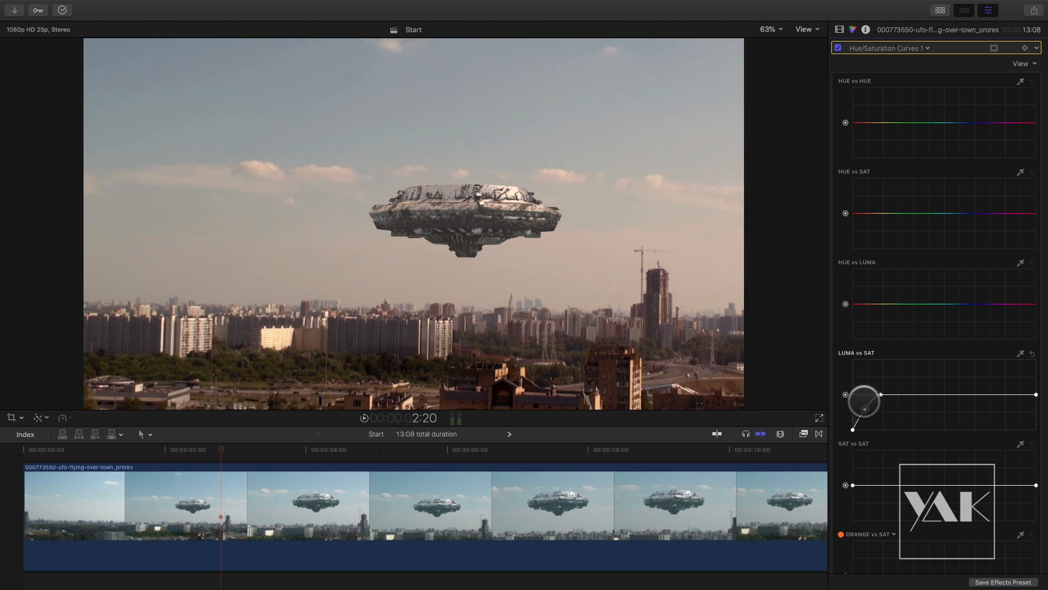
click(866, 412)
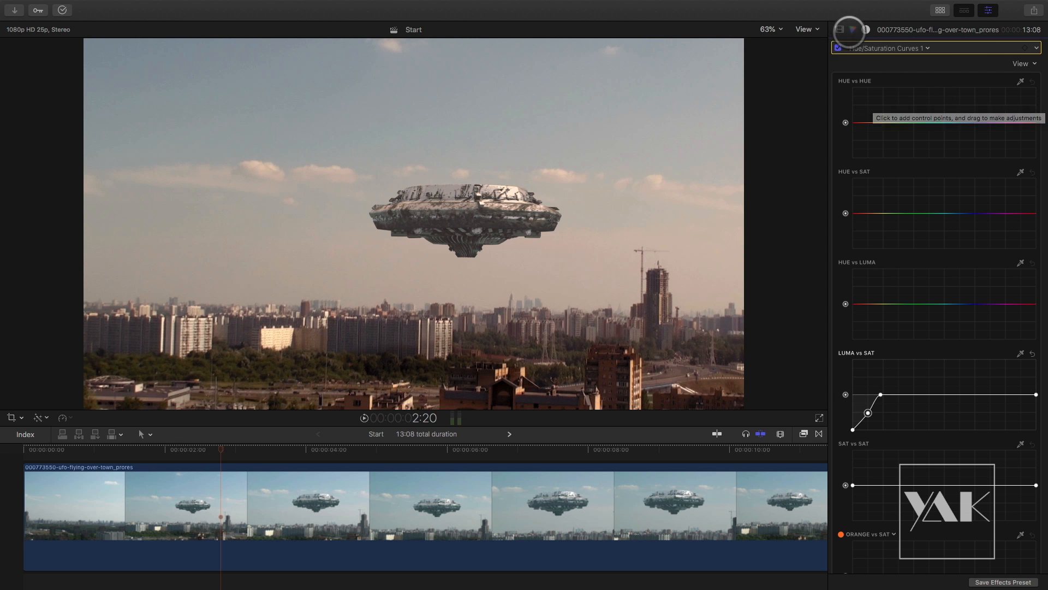
Turn the clip's effects off and on to compare the original with the graded image
click(840, 30)
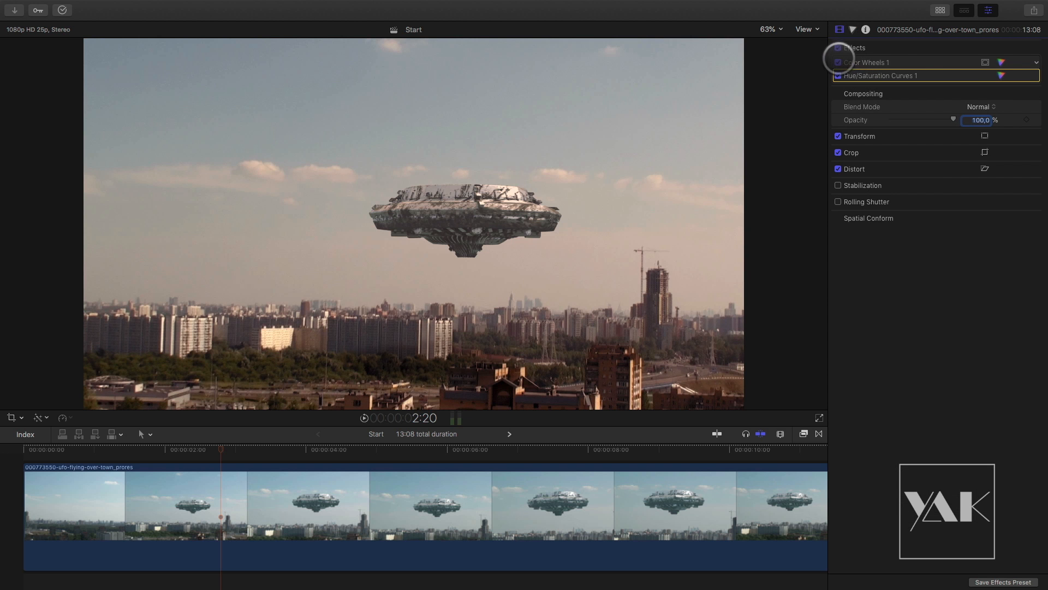
click(838, 47)
click(838, 48)
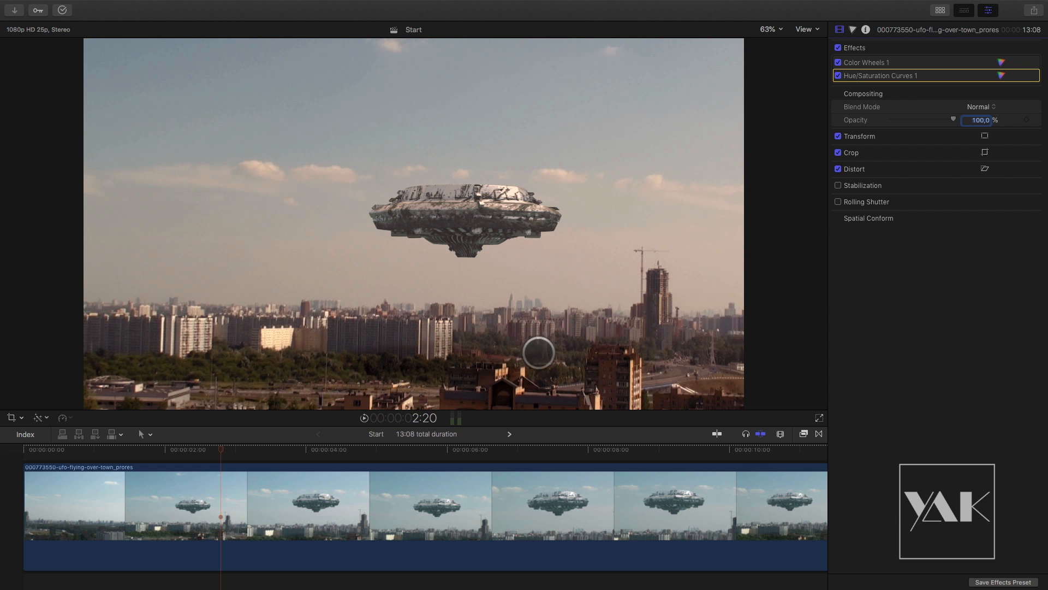
Make more room for the timeline area and show the mFlare 2 effects with the category list hidden
click(988, 10)
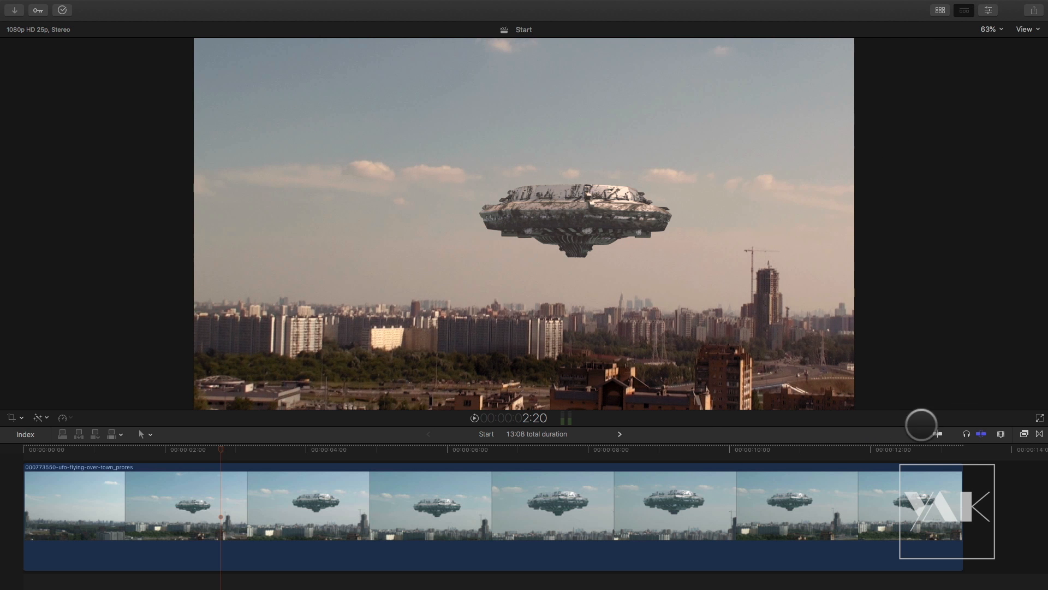
drag(591, 426, 585, 330)
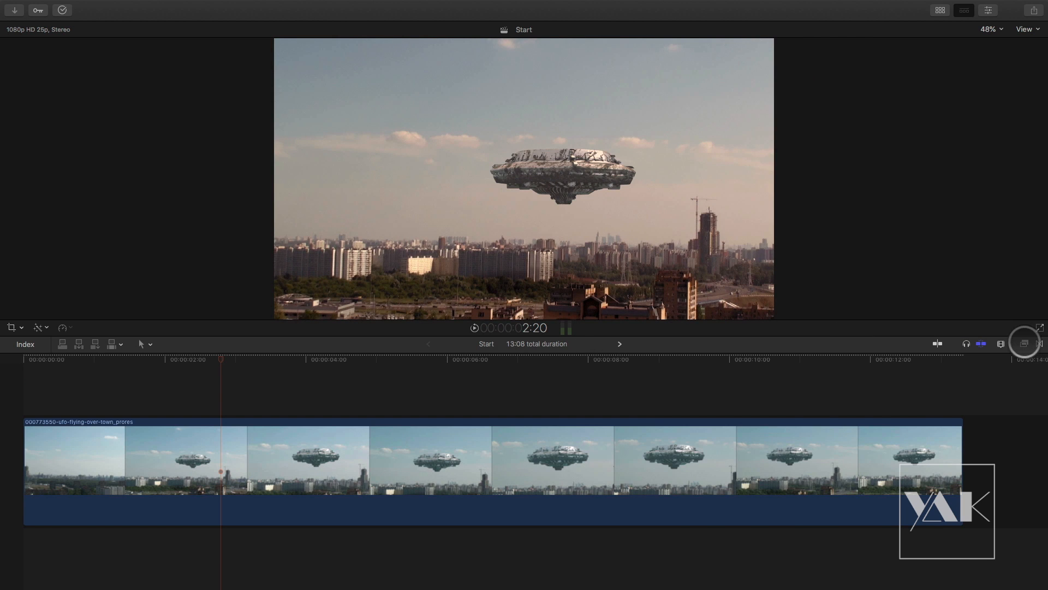
click(1025, 343)
click(668, 580)
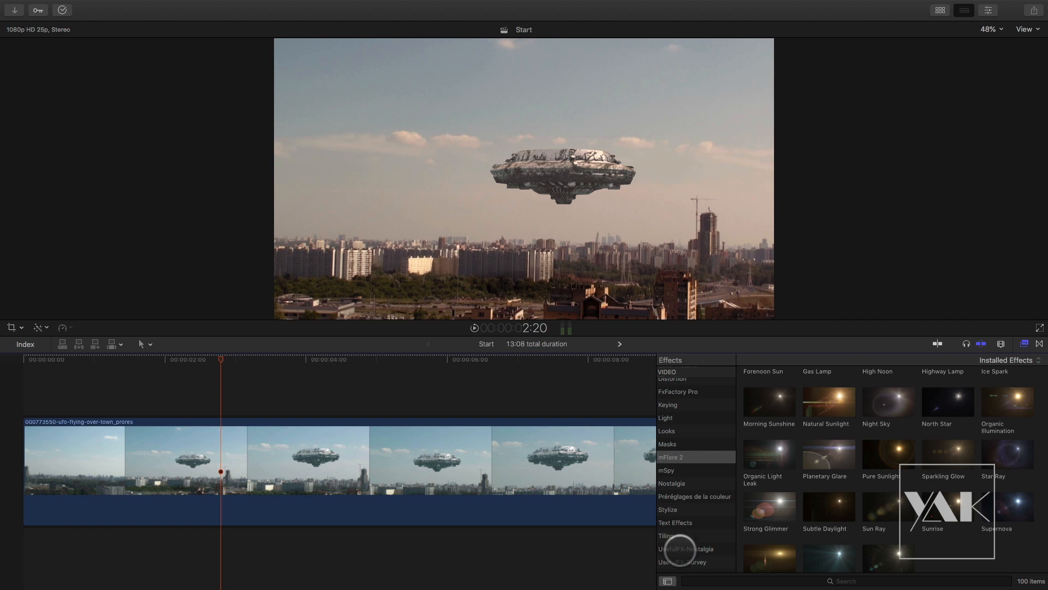
click(667, 580)
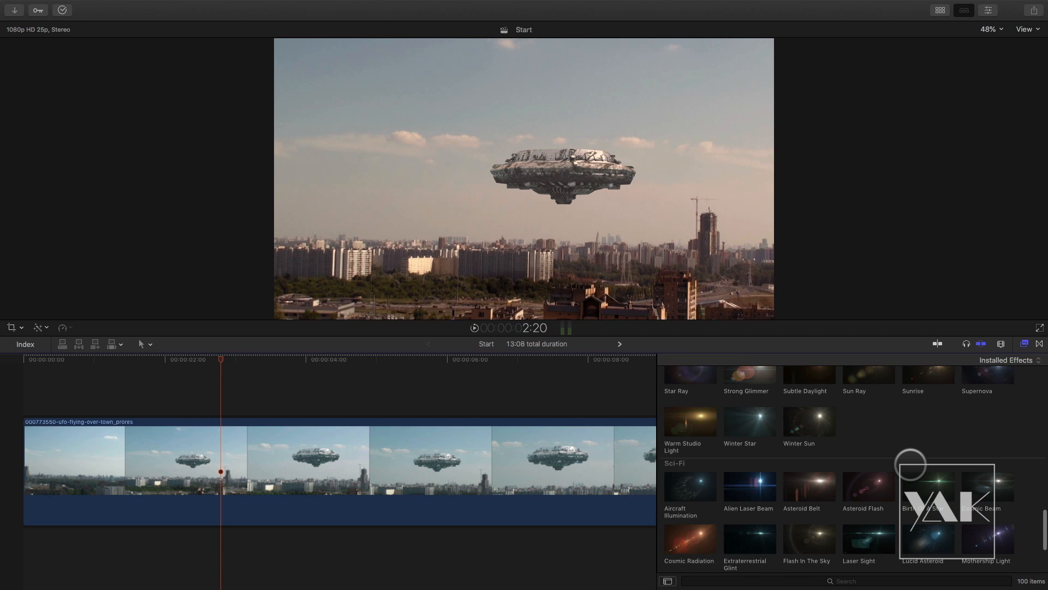
Browse the mFlare 2 presets from Anamorphic through Sci-Fi and return to the Anamorphic group
scroll(911, 464, down, 8)
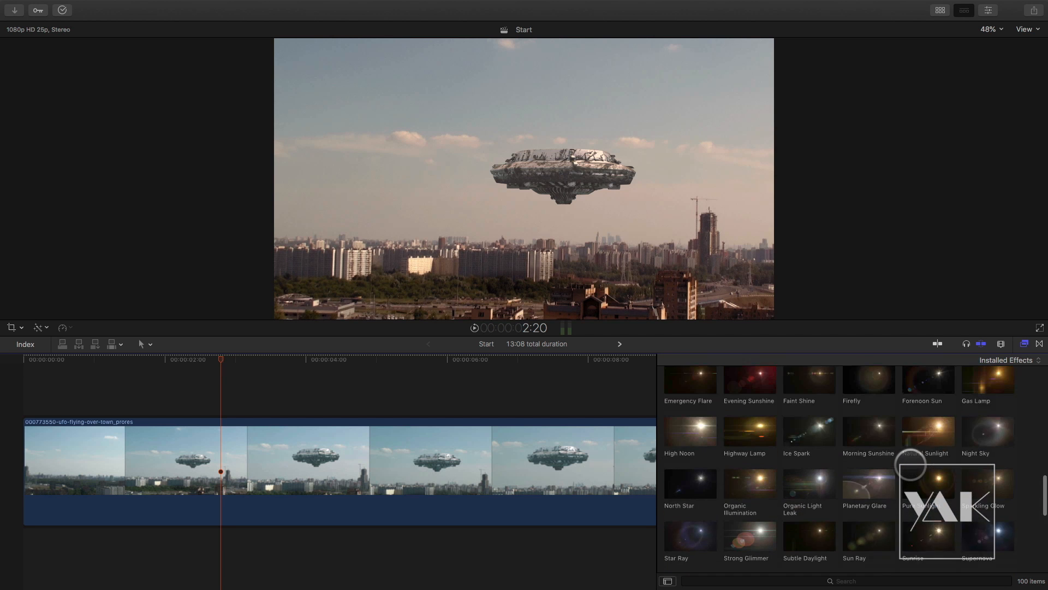
scroll(911, 465, up, 4)
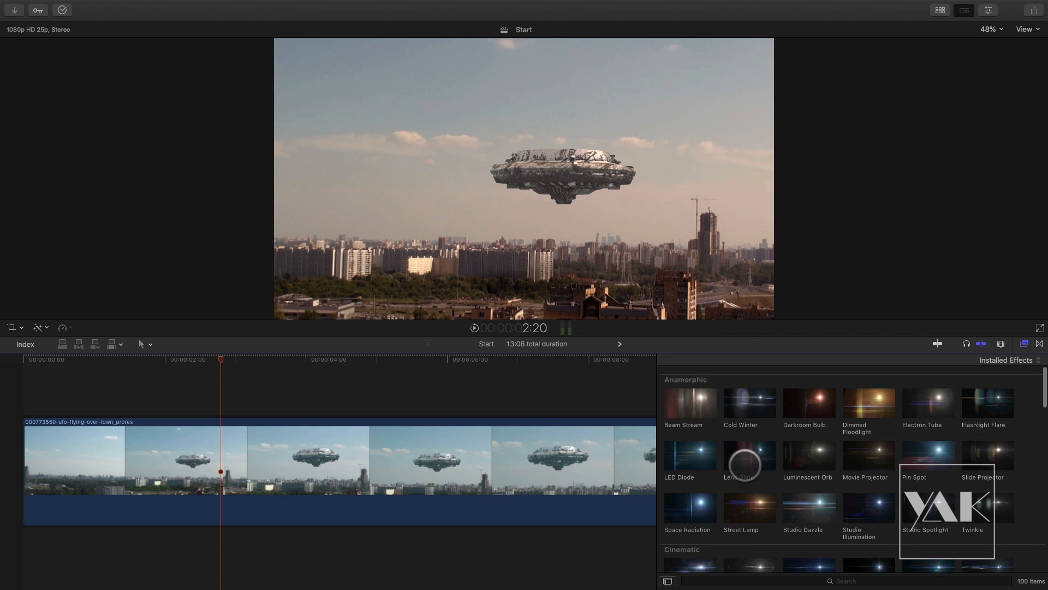
scroll(745, 464, down, 6)
scroll(749, 484, down, 4)
scroll(748, 483, down, 5)
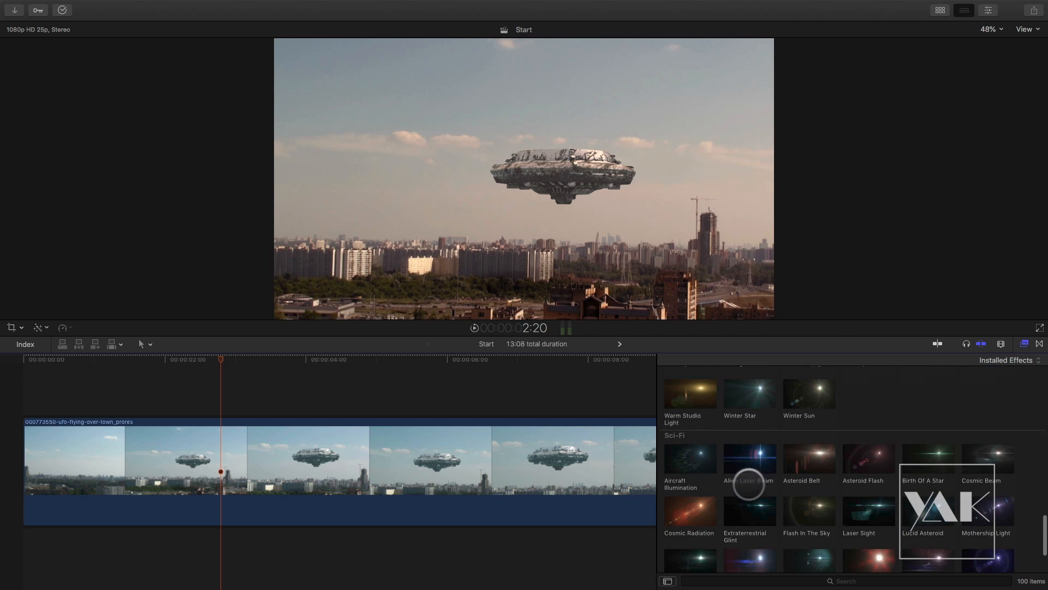
scroll(749, 484, down, 1)
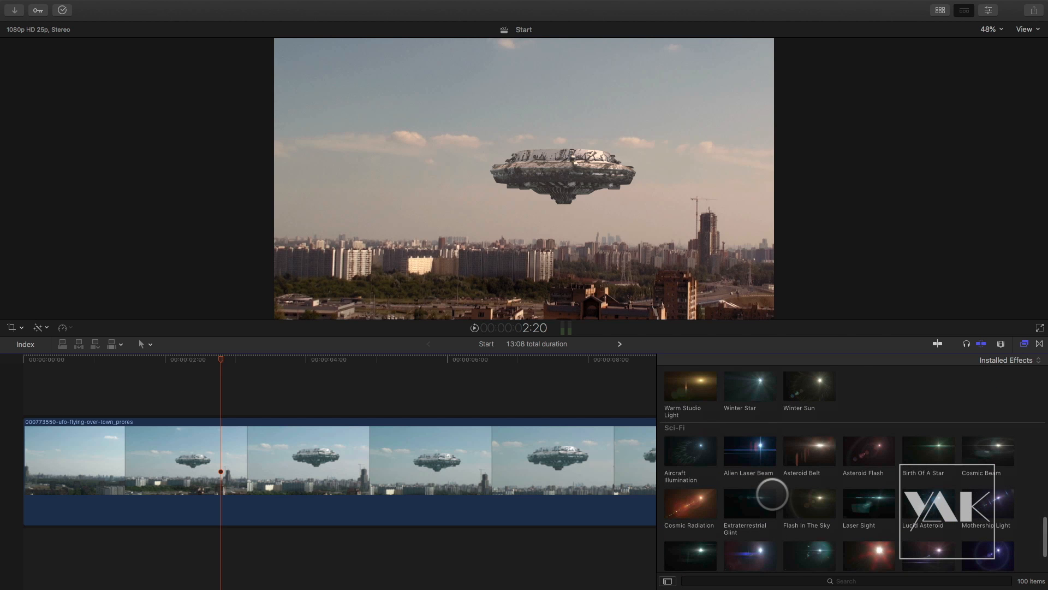
scroll(772, 495, up, 20)
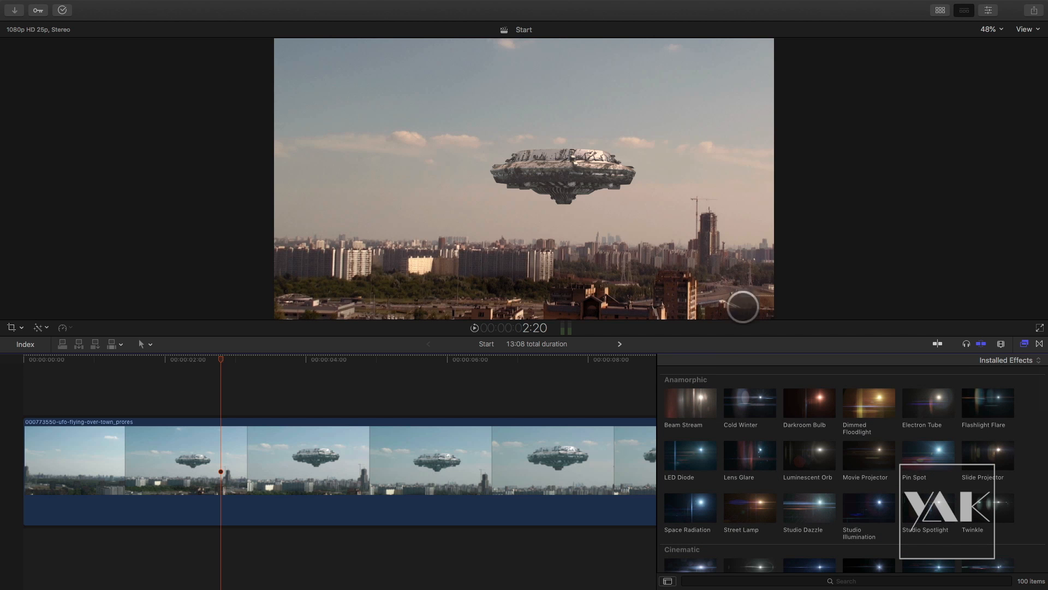
Apply the Beam Stream effect from the Anamorphic group to the UFO clip
click(562, 433)
key(space)
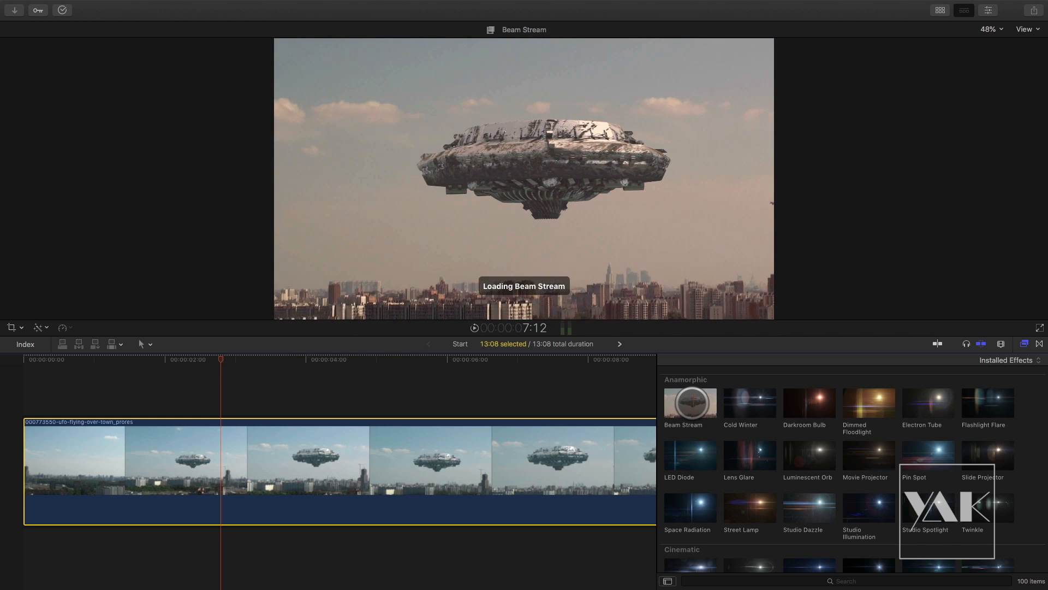
drag(691, 403, 538, 462)
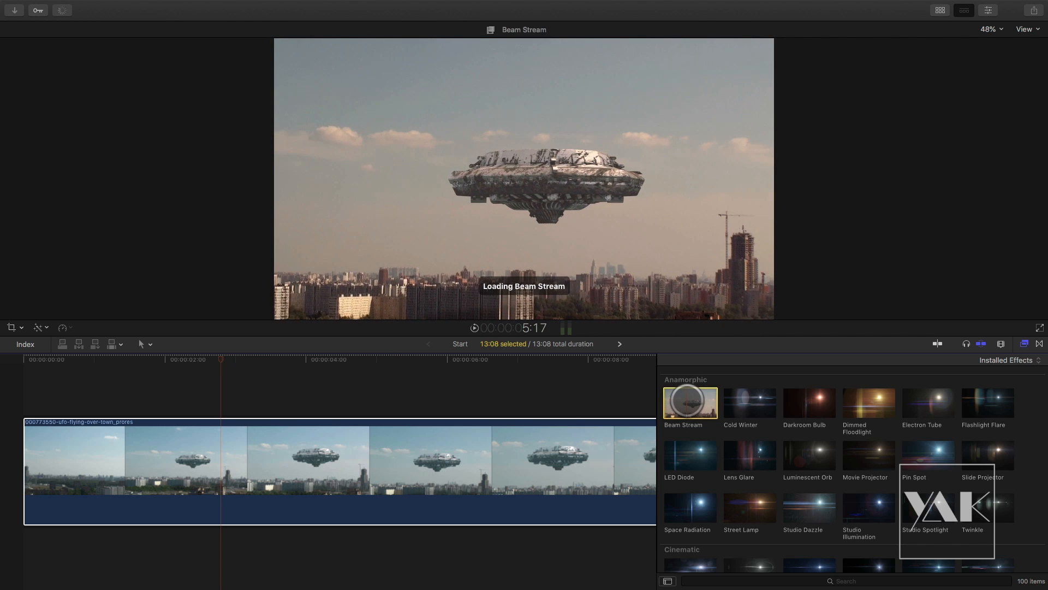
Show the Beam Stream parameters at about 2:15 in the clip and place the flare's on-screen control panel over the sky
click(1024, 344)
mouse_move(199, 376)
mouse_down()
mouse_move(300, 374)
mouse_move(206, 375)
mouse_up()
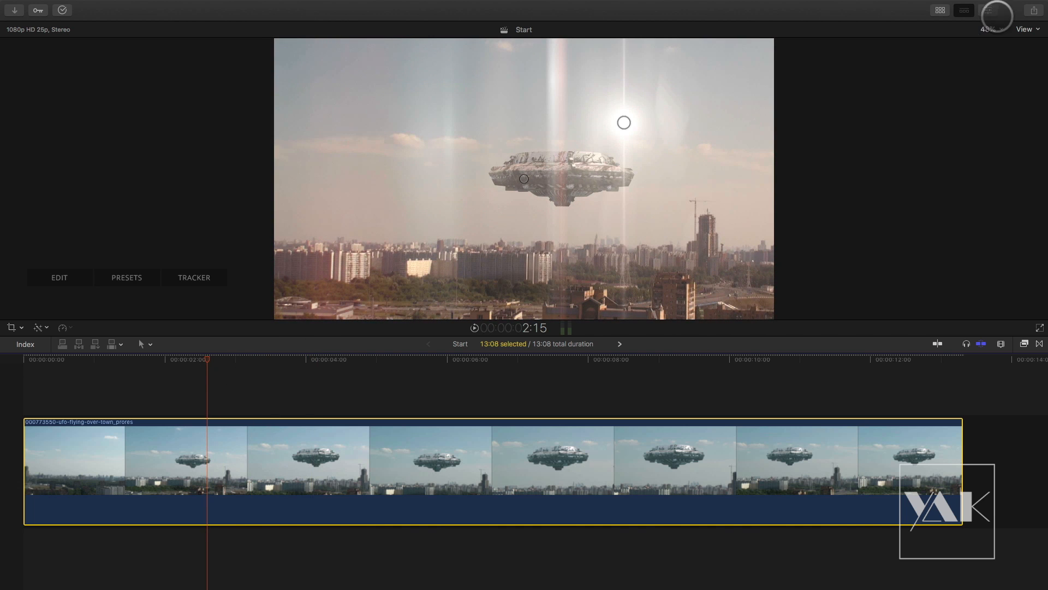
click(988, 10)
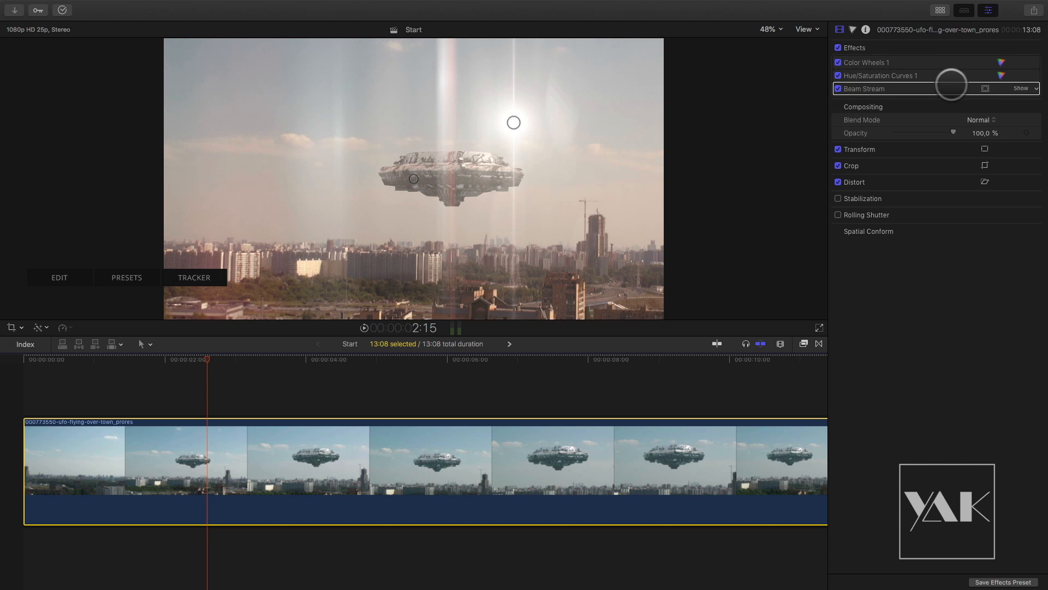
click(1020, 87)
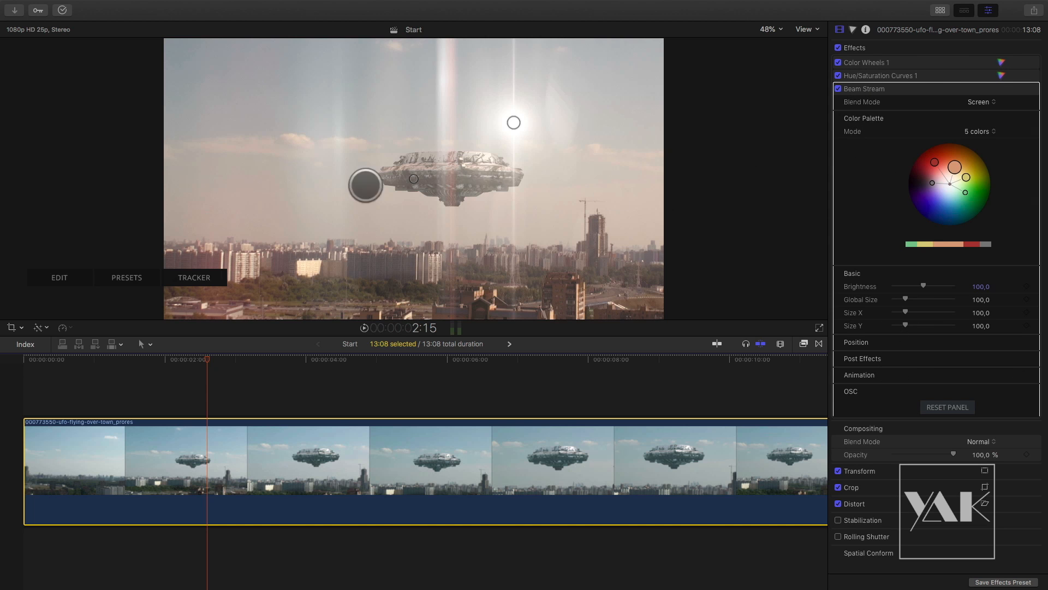
drag(163, 269, 314, 52)
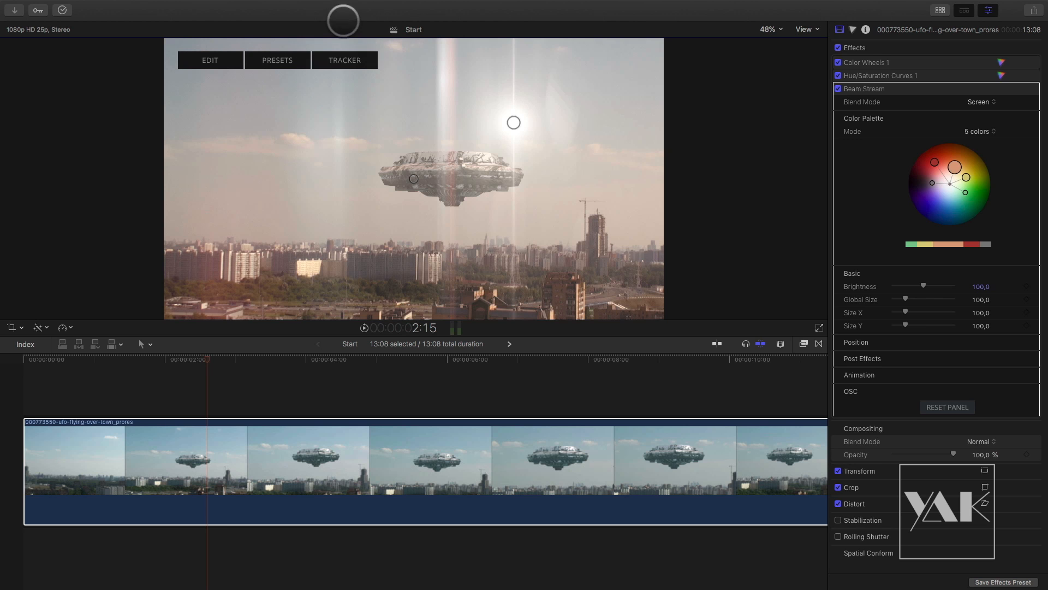
Position the flare's light to the right of the UFO and its center under the UFO, with a Global Size of 128.3
click(502, 131)
drag(514, 123, 598, 108)
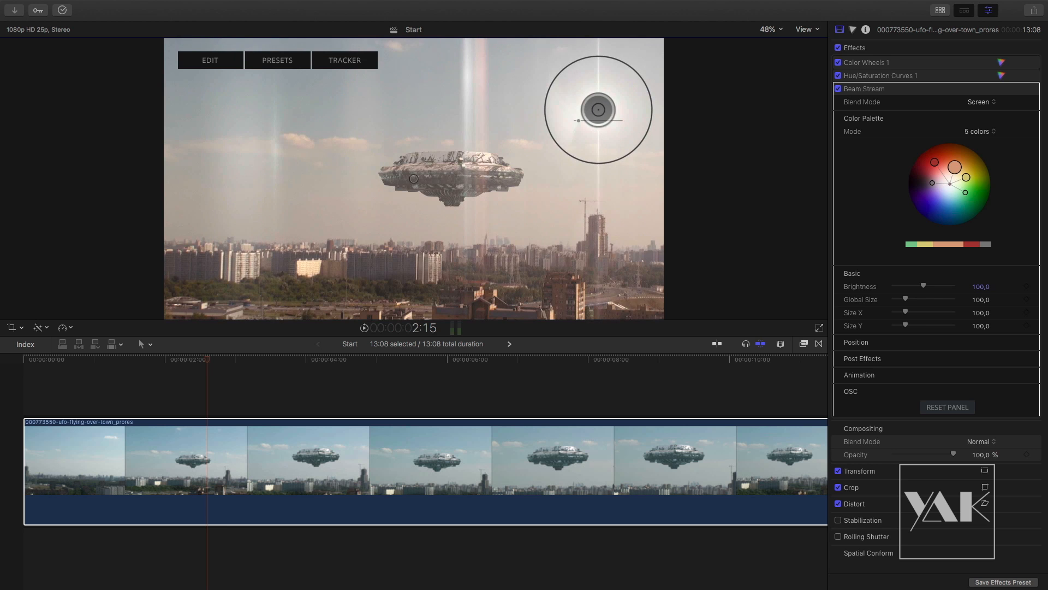
drag(413, 178, 451, 205)
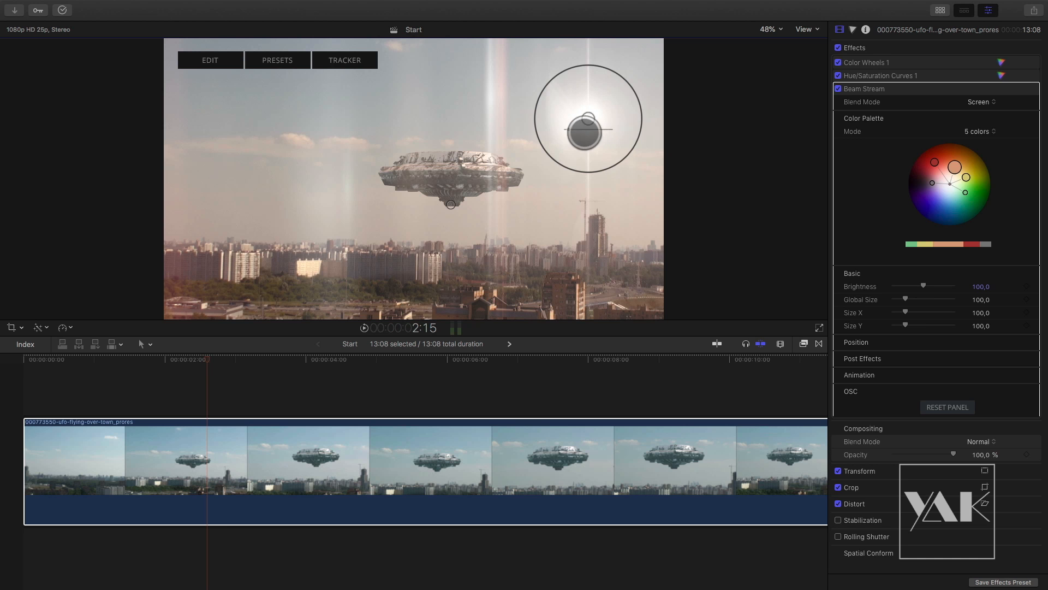
drag(573, 131, 531, 164)
mouse_move(603, 121)
drag(588, 118, 596, 190)
At the clip's start, place the light at the frame's right edge near the horizon, reduce Global Size to about 105 and lower the center point
drag(197, 362, 21, 358)
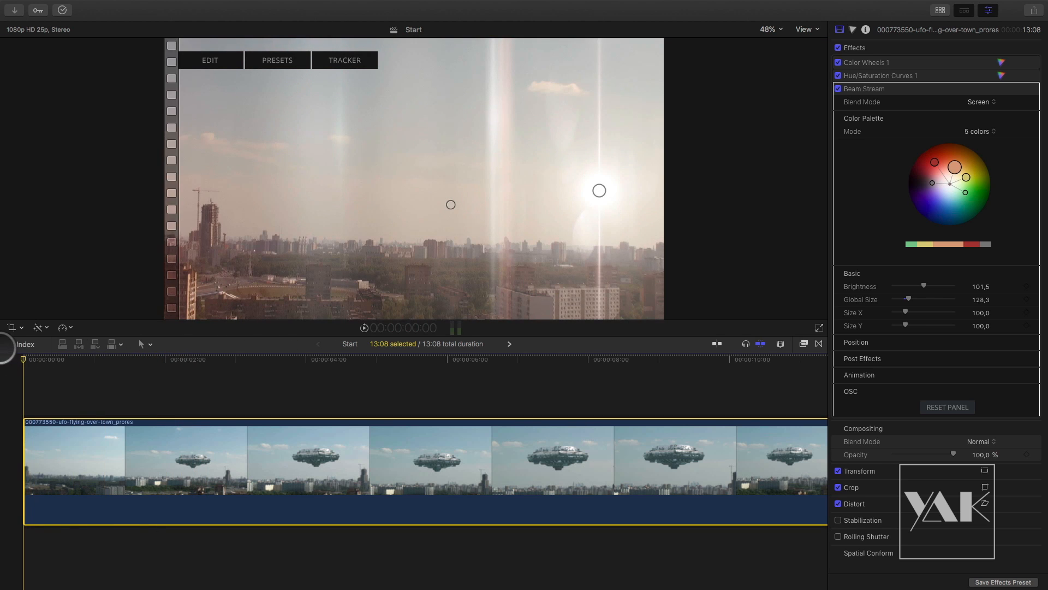
mouse_move(593, 197)
drag(594, 196, 644, 215)
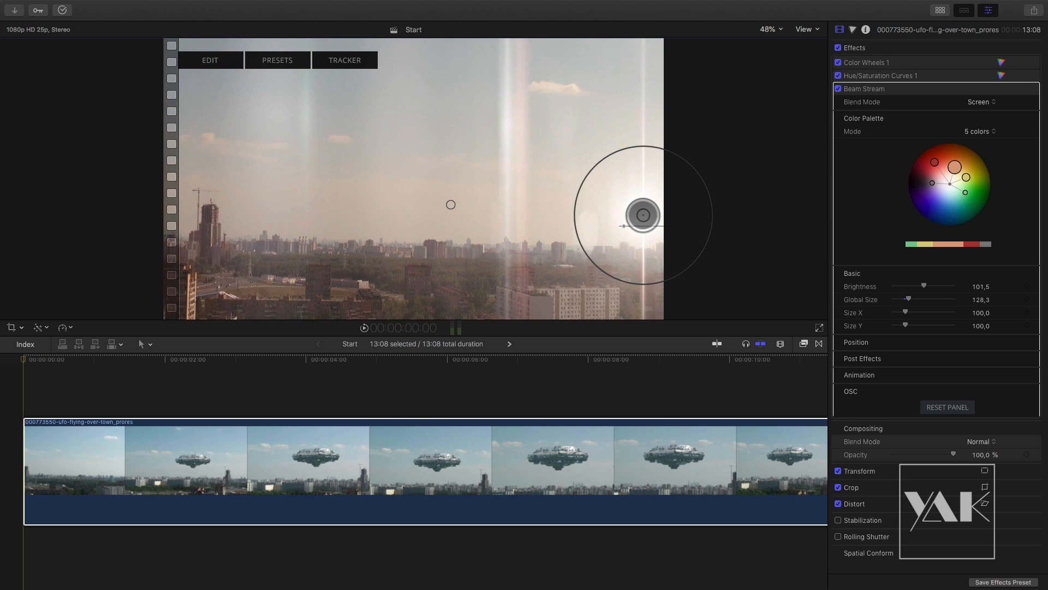
drag(624, 282, 634, 270)
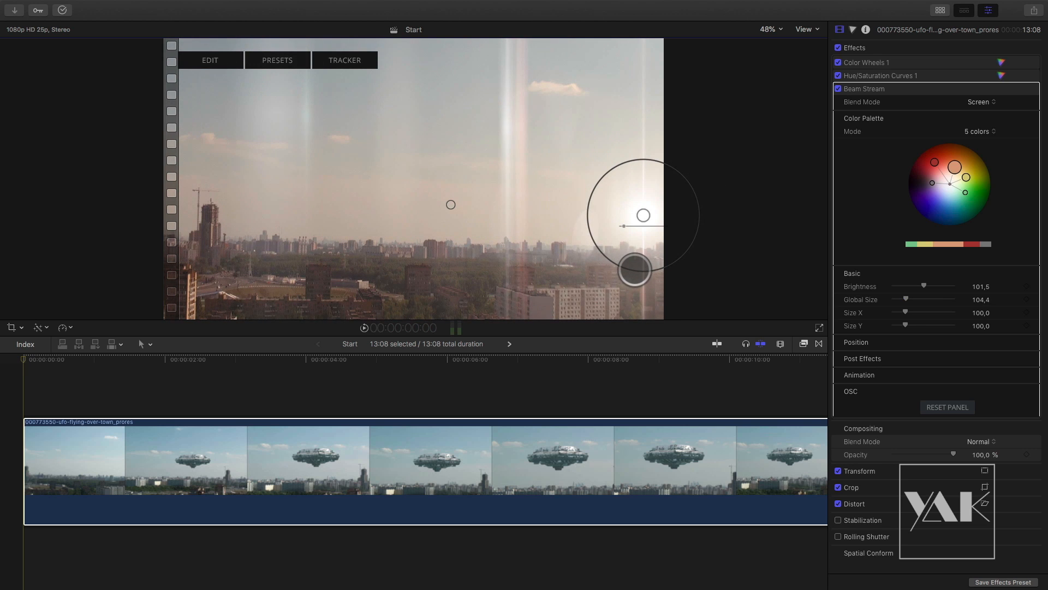
drag(450, 204, 456, 225)
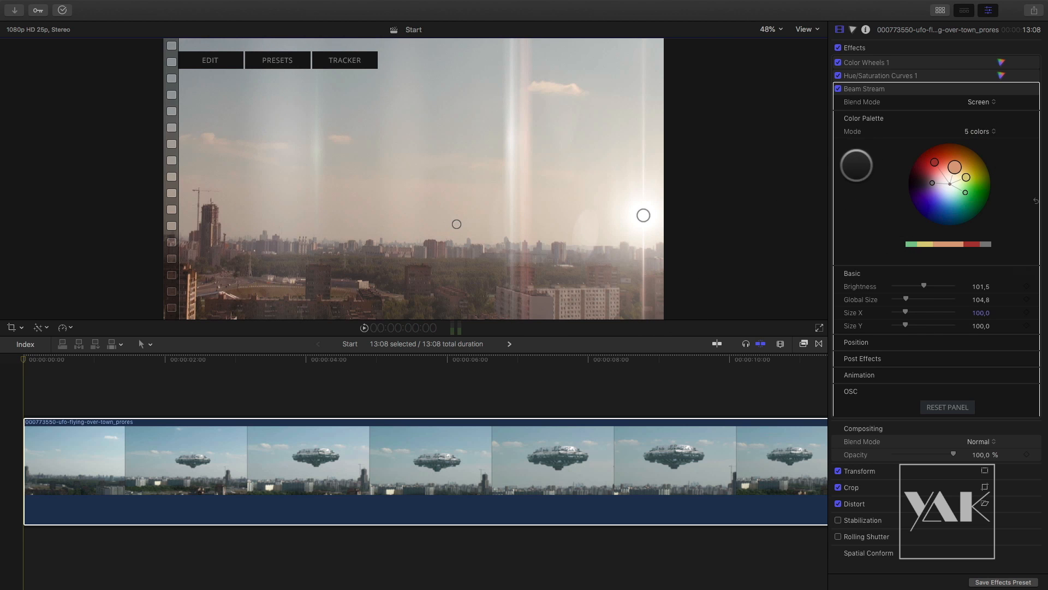
Try the Add blend mode on the Beam Stream flare and return it to Screen
click(980, 100)
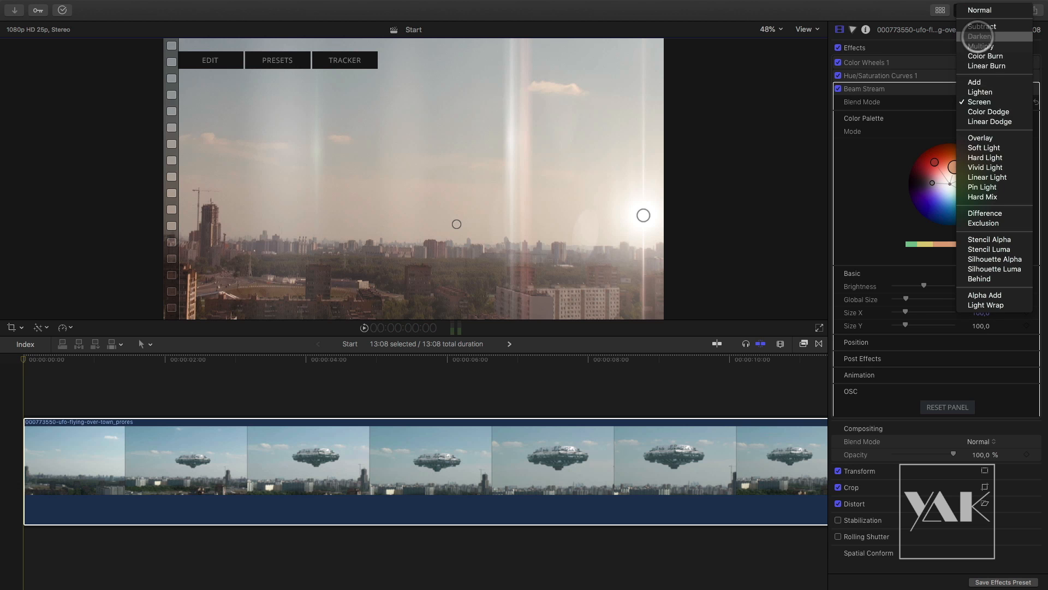
click(975, 82)
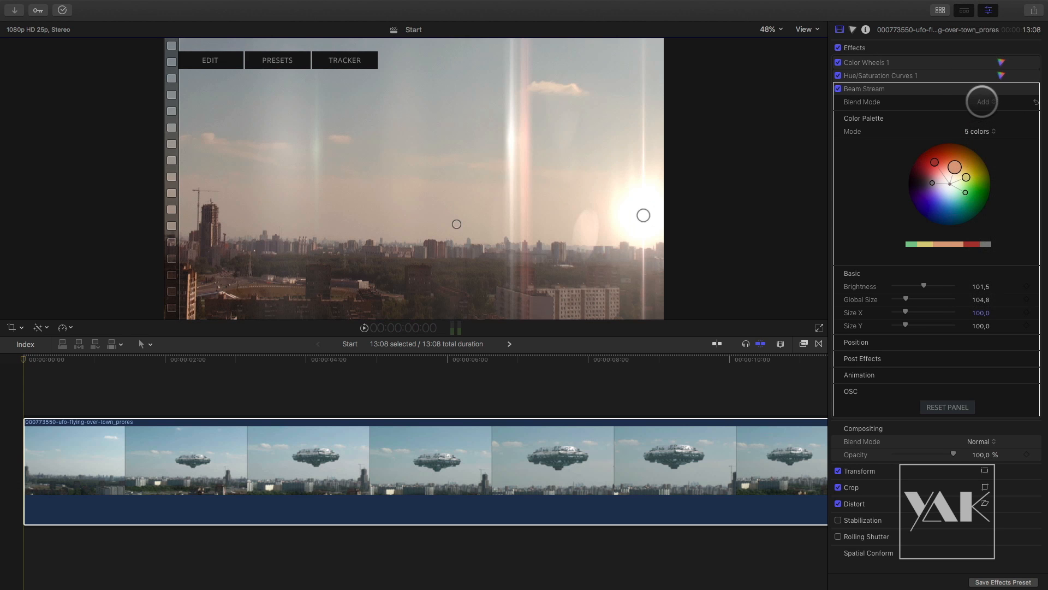
click(982, 101)
click(977, 121)
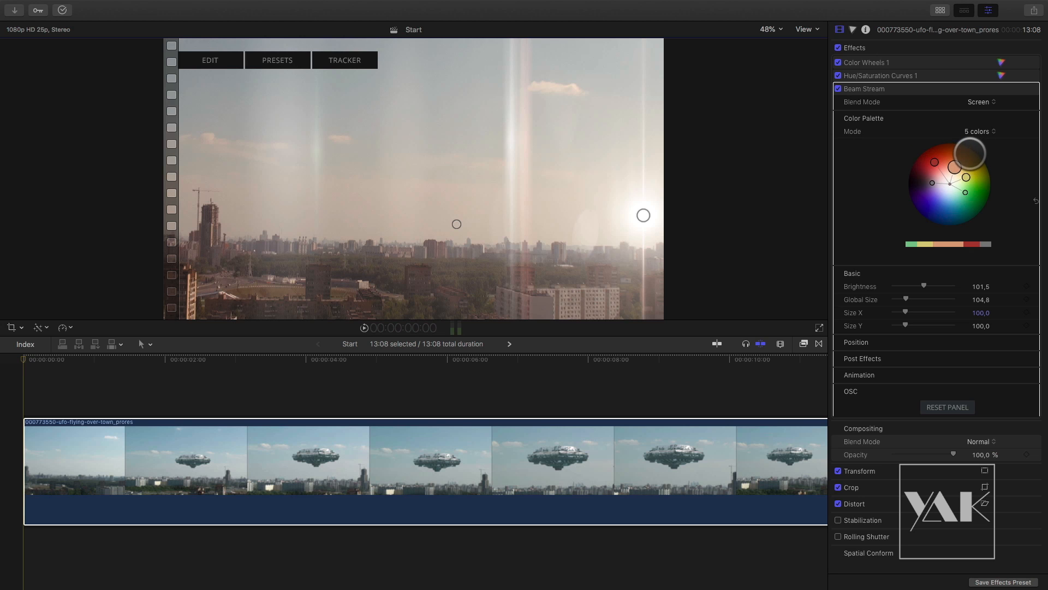
Try the Single and 3 colors palette modes on the flare, shifting the hues on the color wheel
click(979, 131)
click(973, 111)
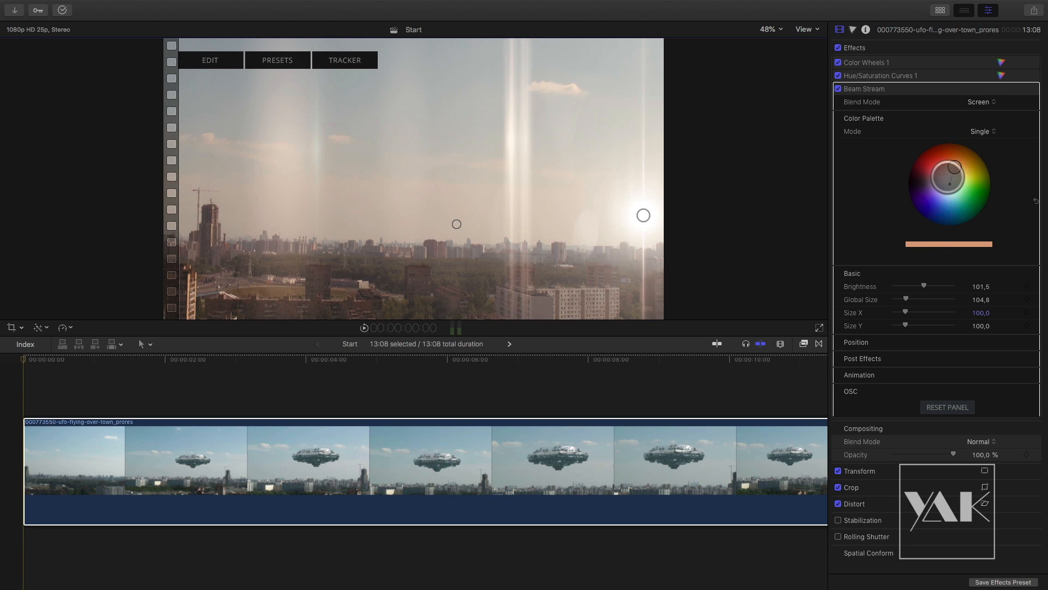
drag(977, 186, 987, 199)
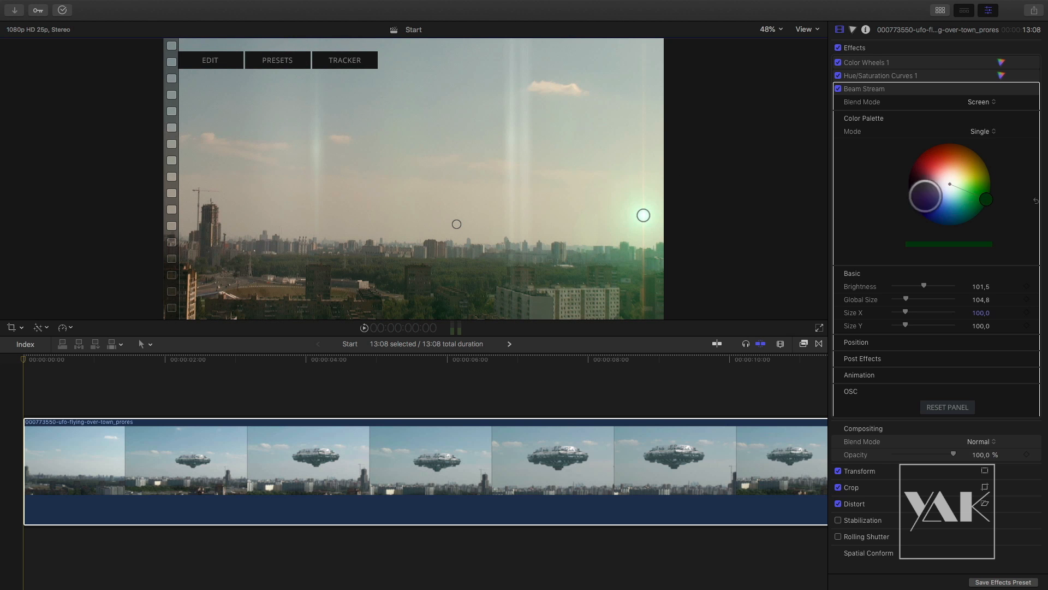
drag(985, 197, 922, 182)
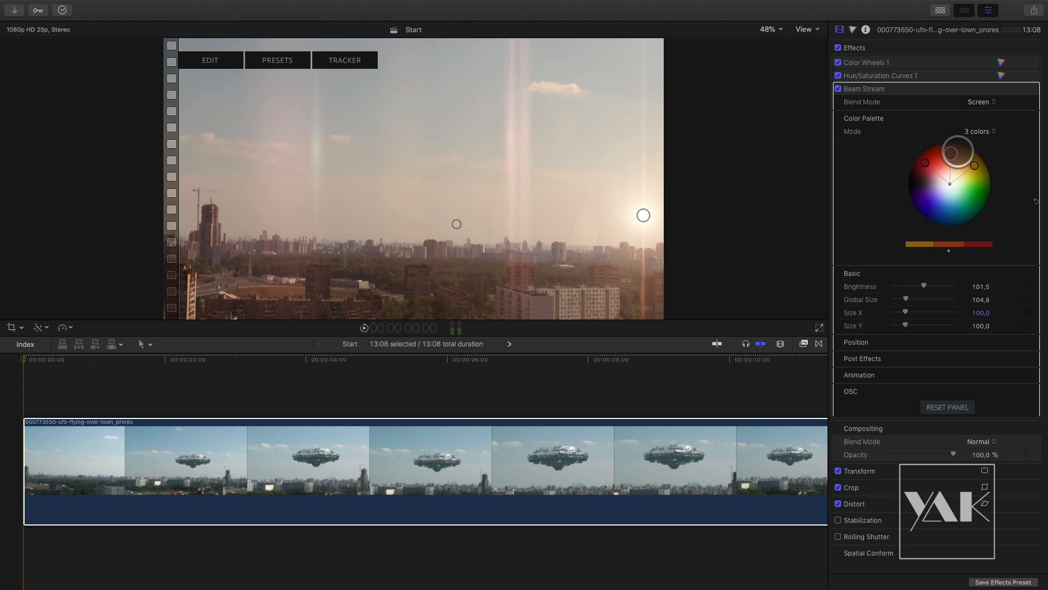
drag(975, 160, 980, 166)
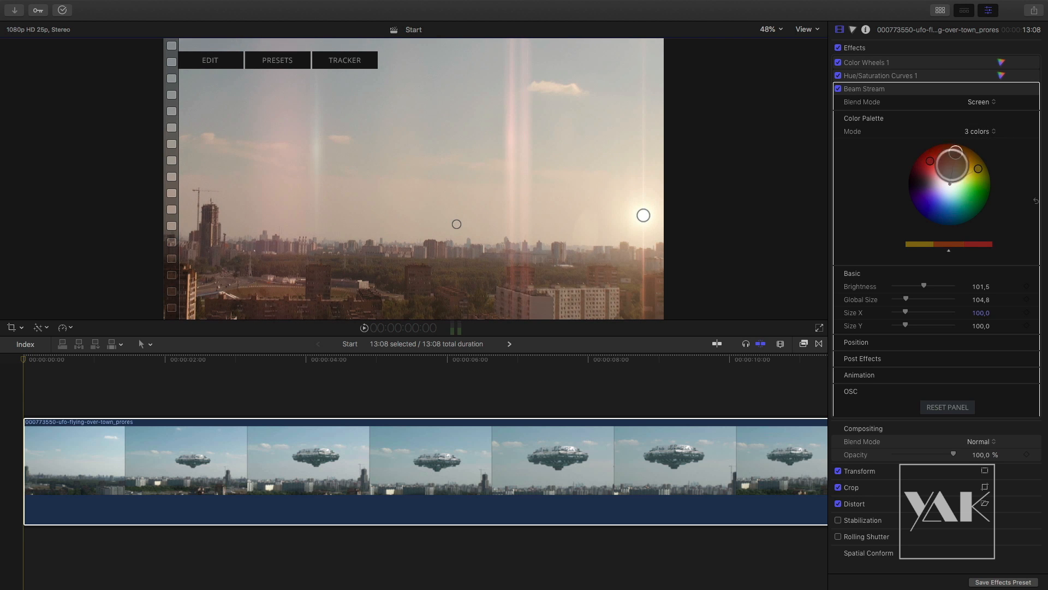
drag(918, 249, 988, 243)
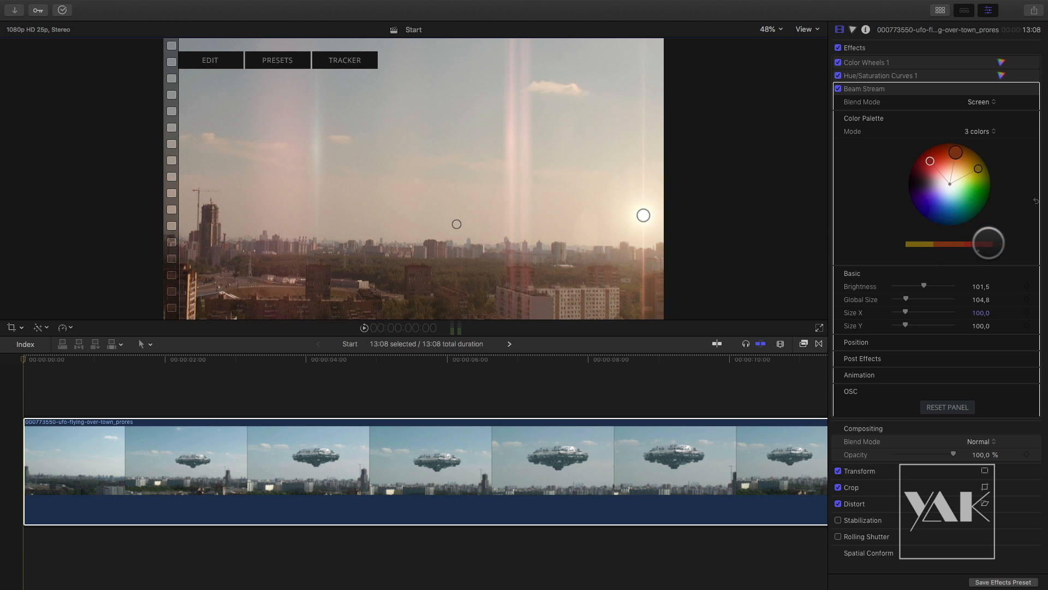
Set the flare's color palette to 5 colors and spread the hues across warm red, orange and yellow tones
click(977, 141)
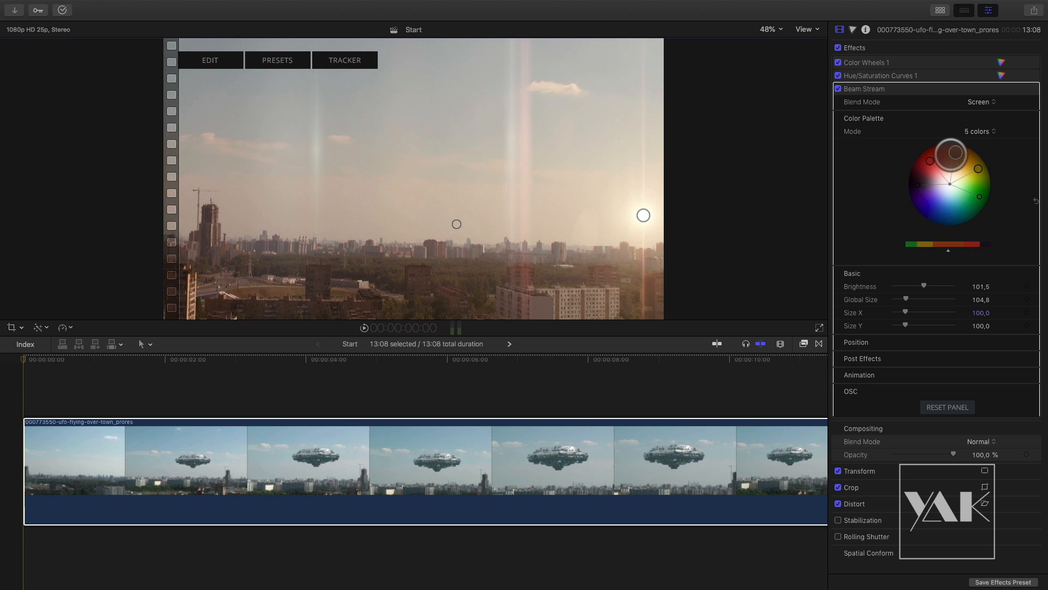
mouse_move(962, 154)
mouse_down()
mouse_move(976, 176)
mouse_move(942, 215)
mouse_move(922, 205)
mouse_move(981, 183)
mouse_move(968, 158)
mouse_up()
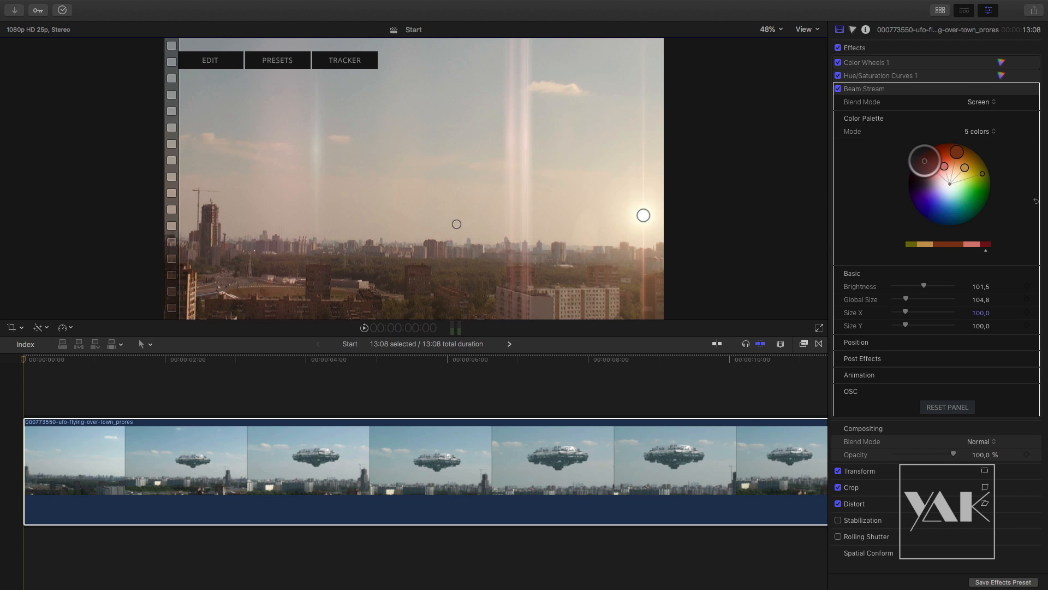
mouse_move(983, 173)
mouse_down()
mouse_move(978, 209)
mouse_move(927, 209)
mouse_up()
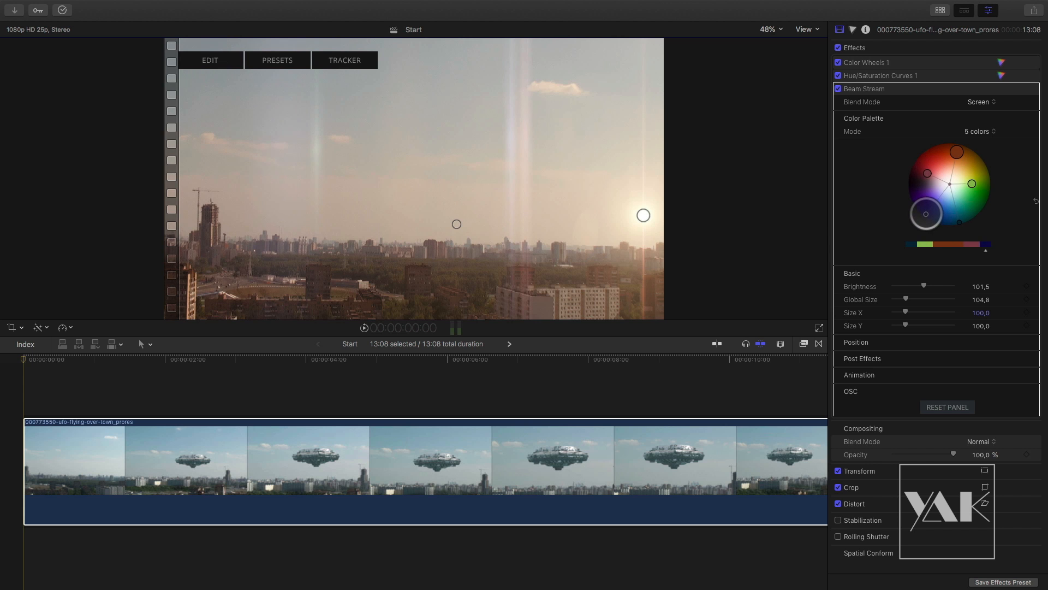
drag(927, 213, 925, 164)
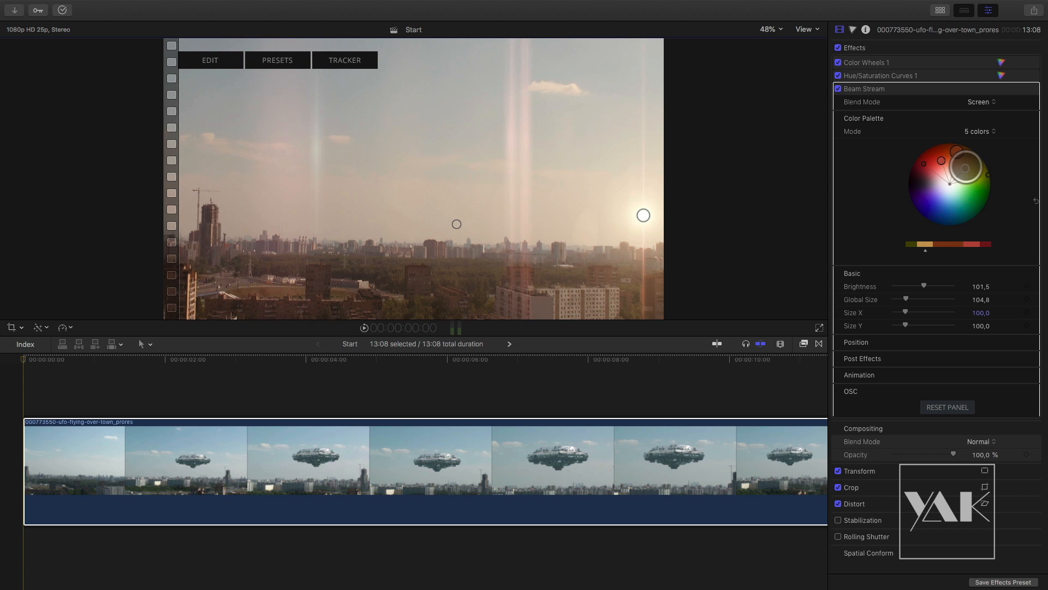
click(989, 182)
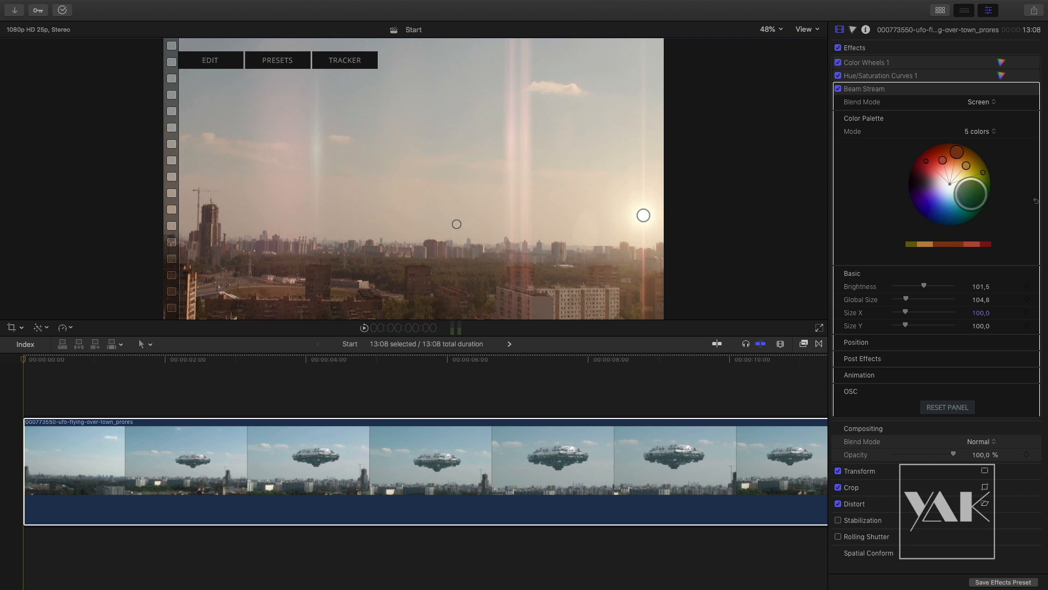
drag(955, 151, 951, 146)
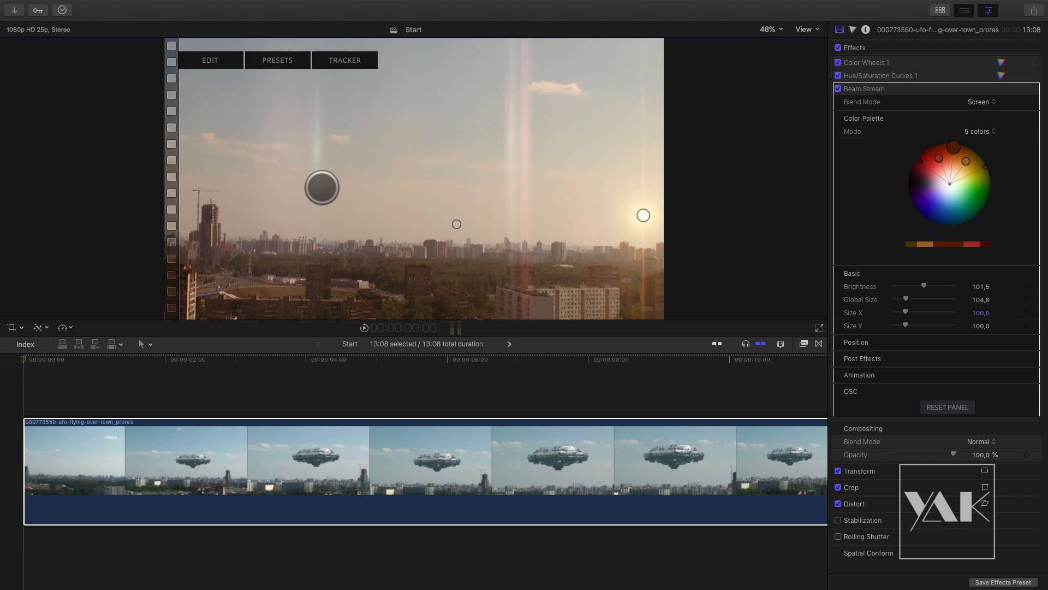
Set the flare's Brightness to 159 and its Global Size to 152
drag(29, 359, 3, 358)
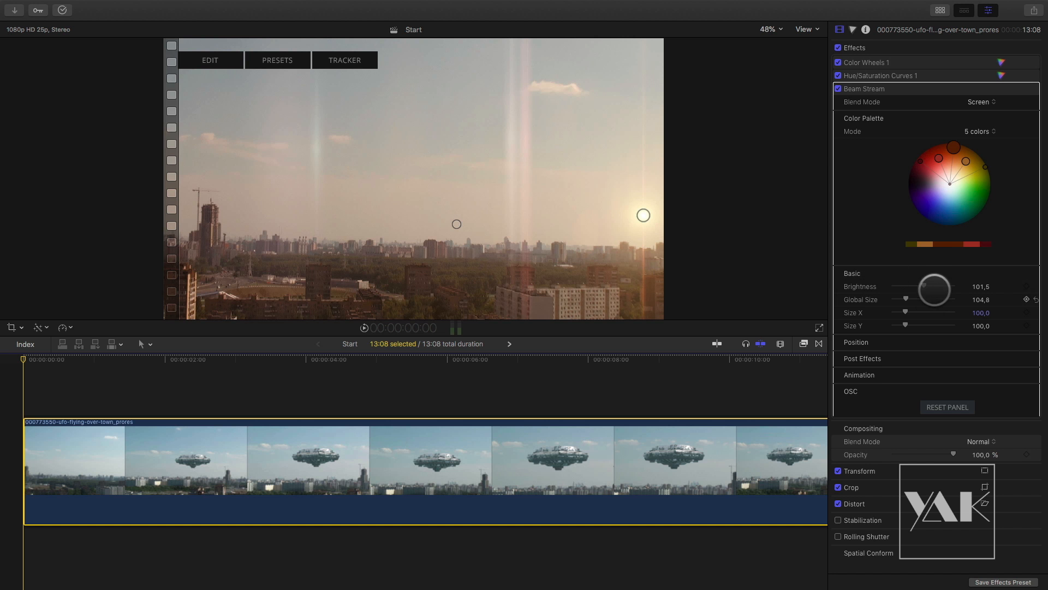
drag(930, 285, 937, 285)
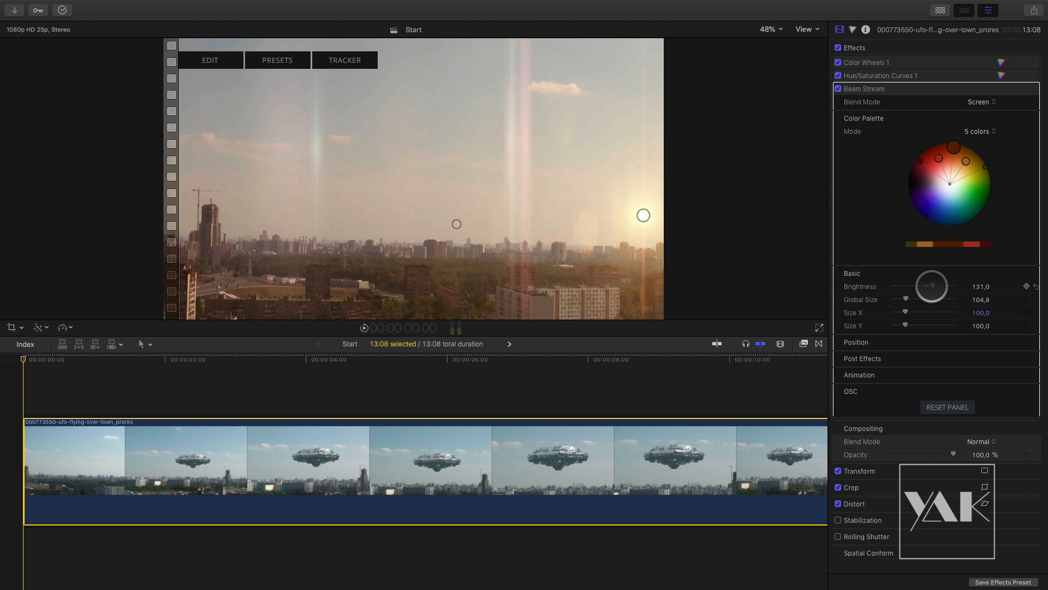
mouse_move(929, 285)
mouse_down()
mouse_move(953, 285)
mouse_move(931, 285)
mouse_move(940, 285)
mouse_up()
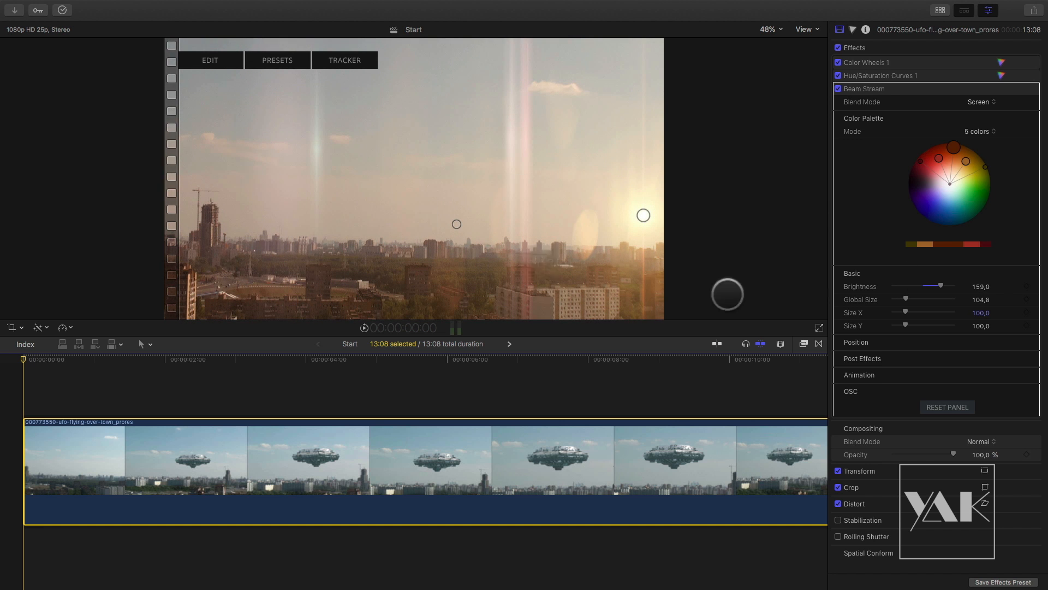
mouse_move(906, 298)
mouse_down()
mouse_move(928, 299)
mouse_move(912, 299)
mouse_up()
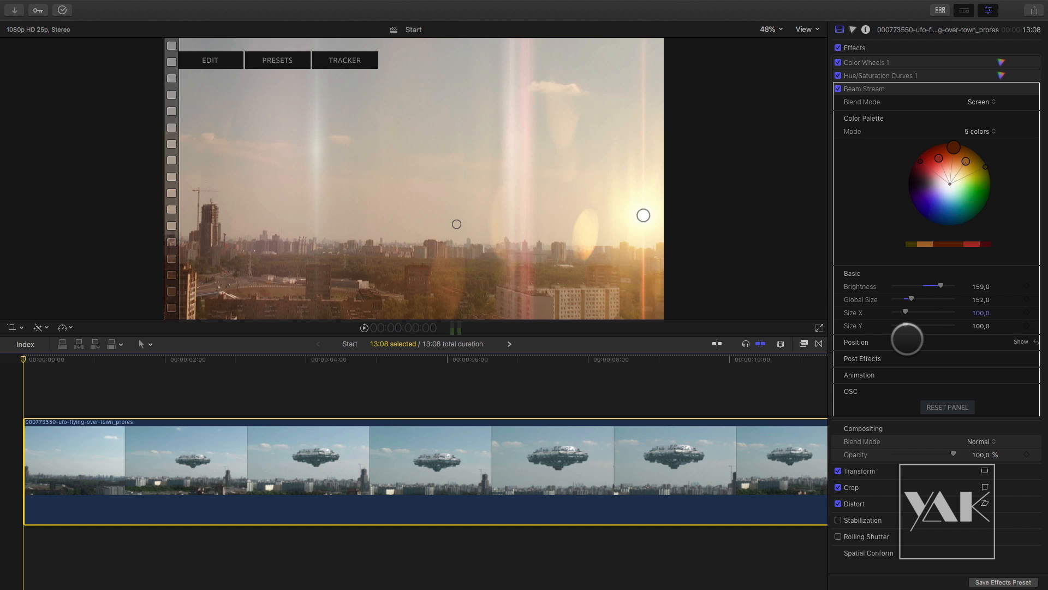
Move the flare's light up into the sky near the frame's upper-right corner, preview the clip and return to its start
mouse_move(639, 216)
drag(640, 216, 622, 74)
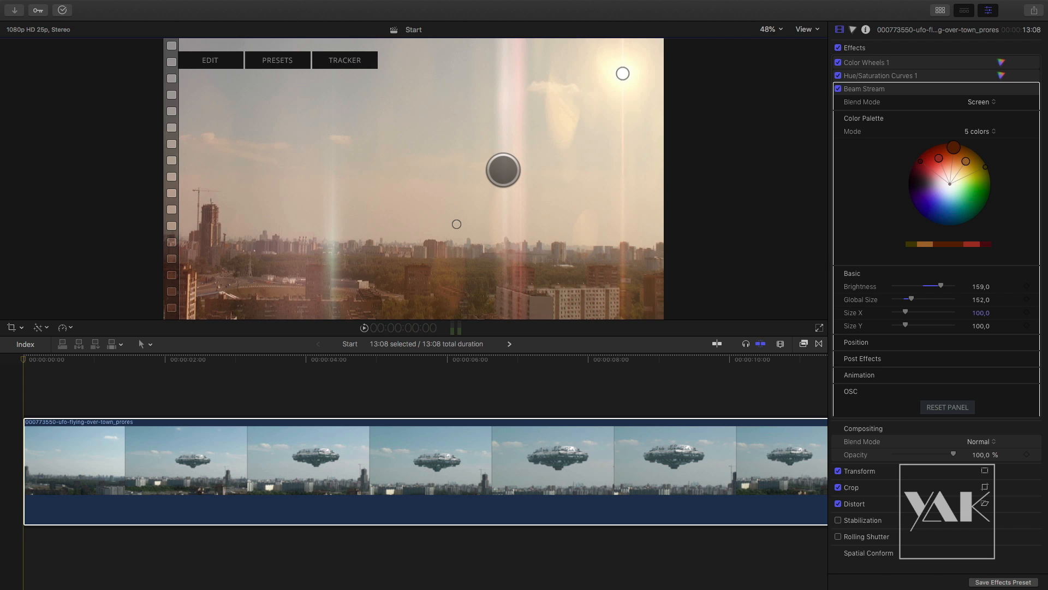
key(space)
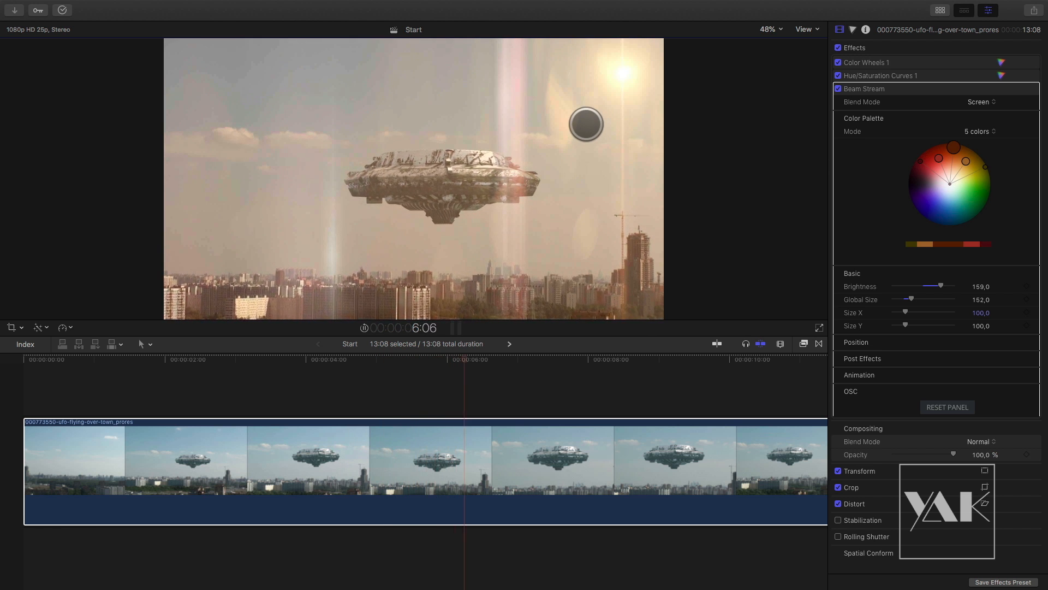
key(space)
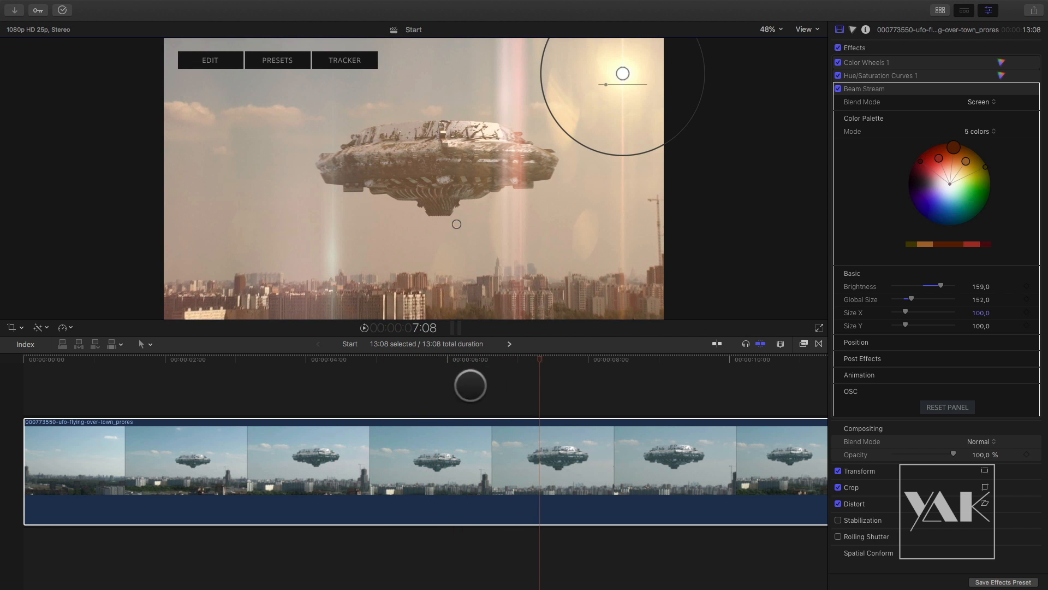
drag(535, 360, 23, 359)
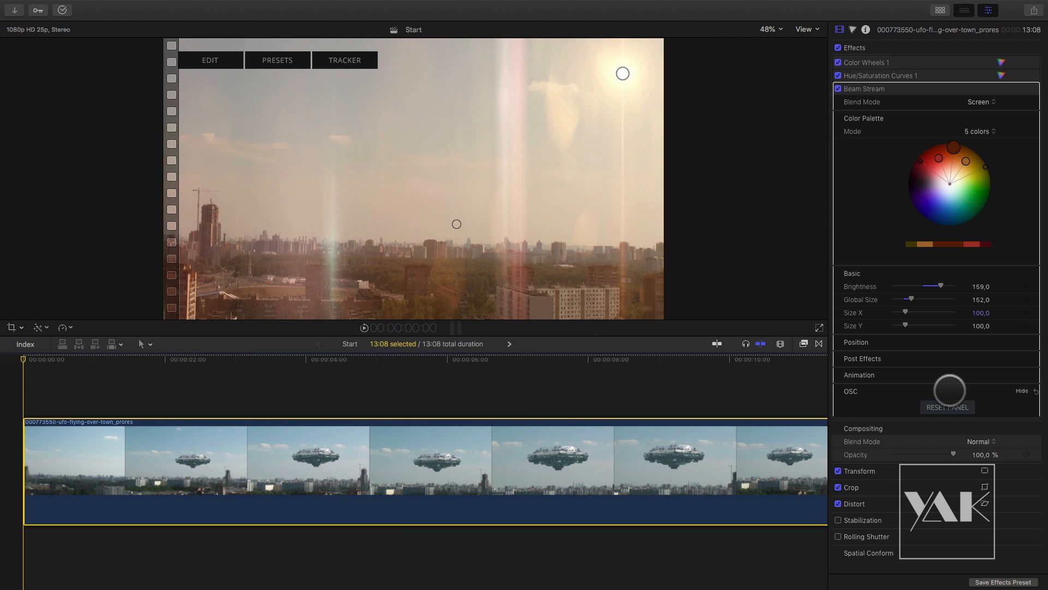
Expand the Beam Stream's Position settings to show the Source mode and the Light and Center point coordinates
click(1020, 341)
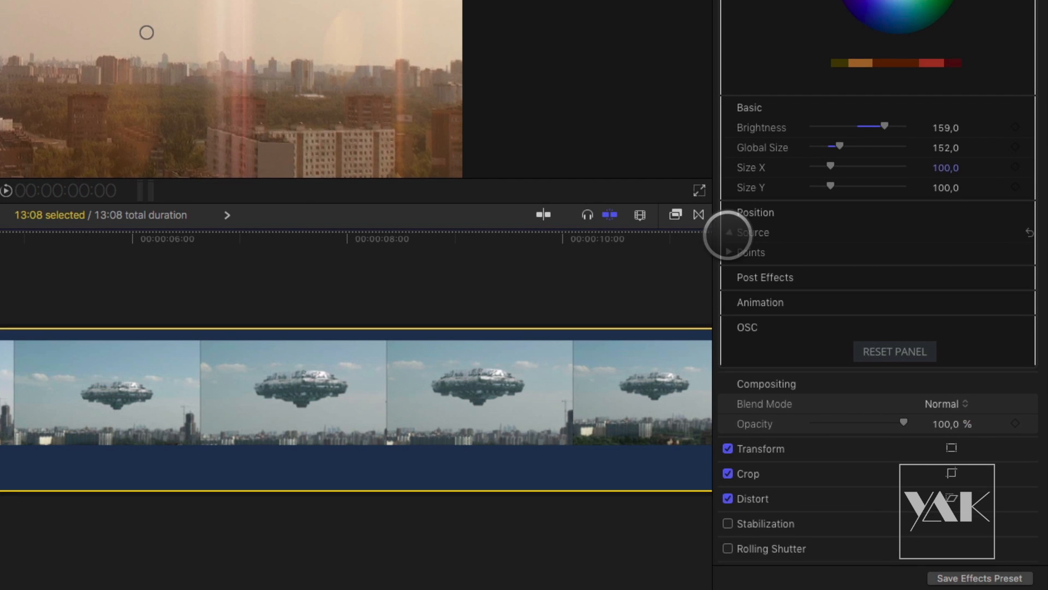
click(760, 267)
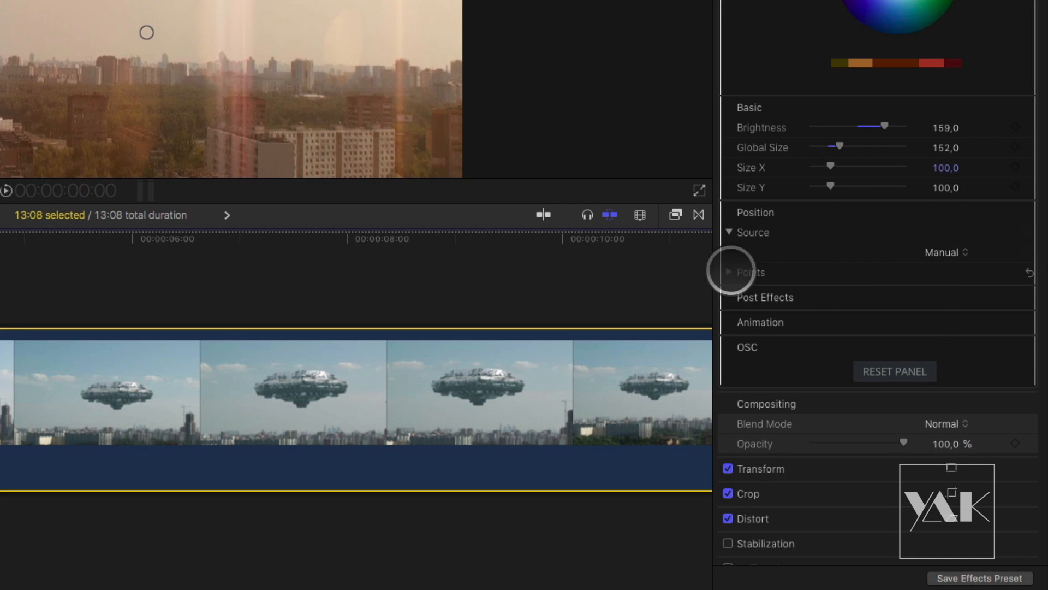
click(730, 271)
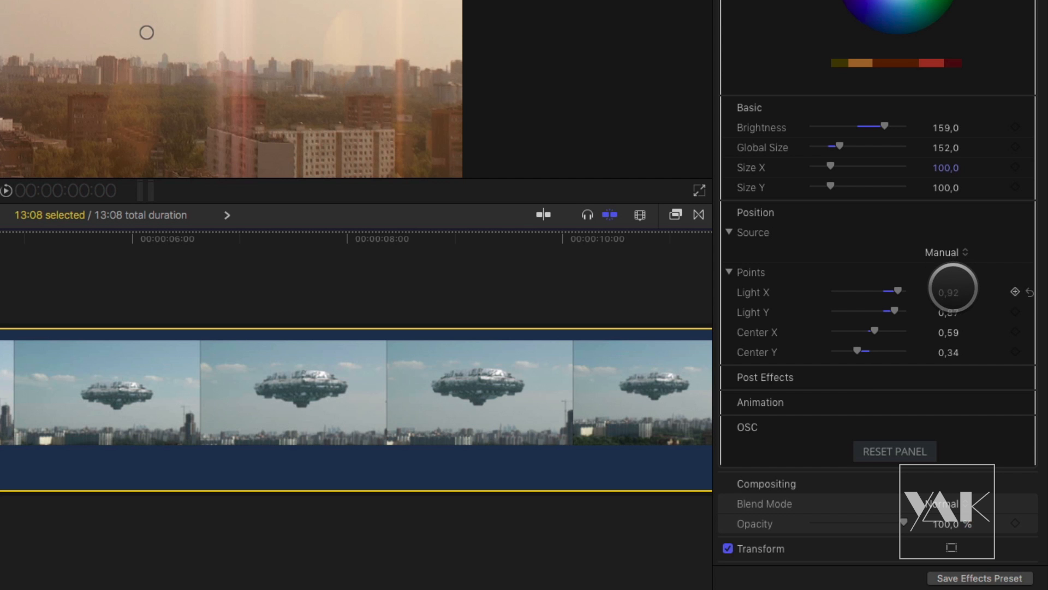
Fine-tune the flare's light position to Light X 0,89 and Light Y 0,86
mouse_move(896, 291)
mouse_down()
mouse_move(880, 290)
mouse_move(896, 289)
mouse_up()
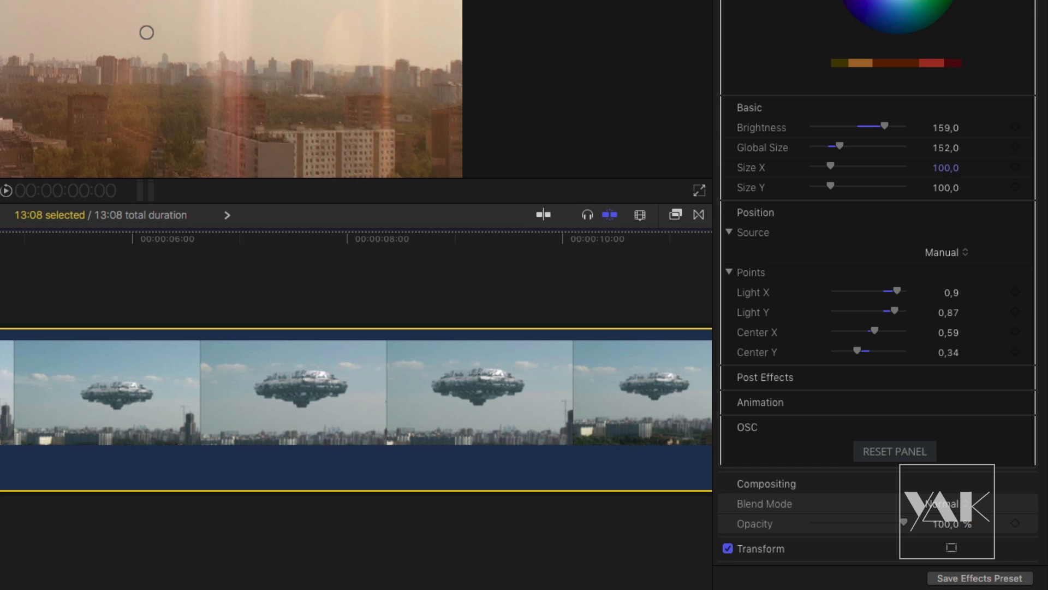
drag(386, 0, 370, 0)
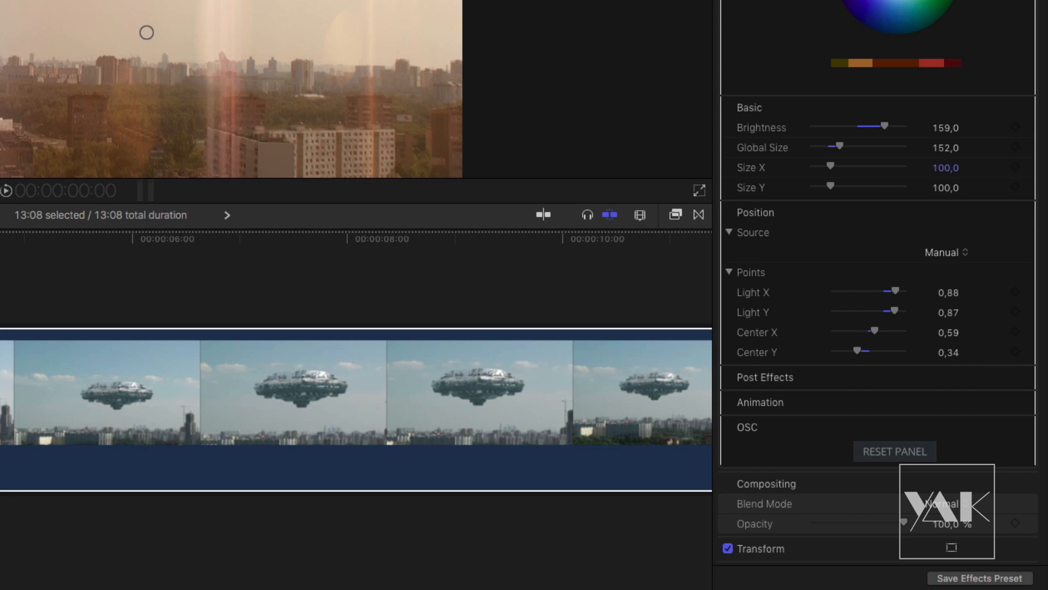
drag(370, 0, 380, 0)
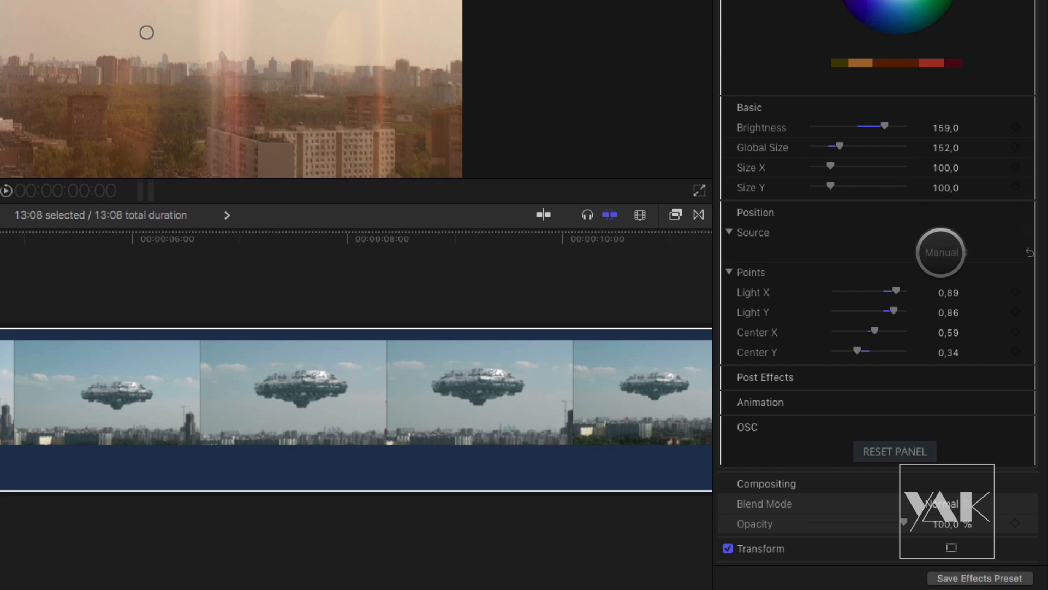
Set the flare's position Source to Mocha Tracker and show the tracker controls in the viewer
click(941, 252)
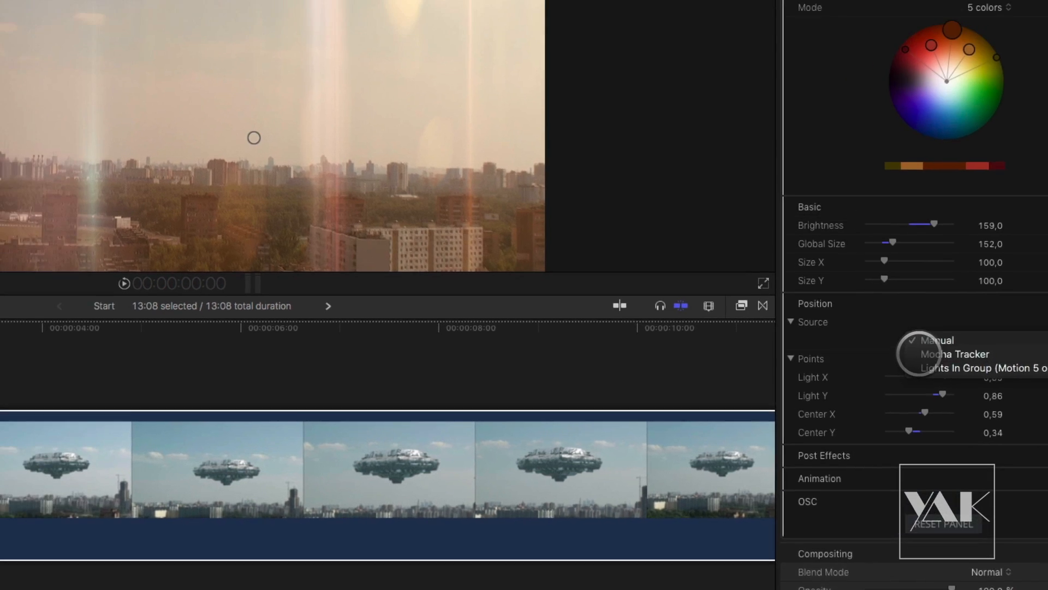
click(868, 269)
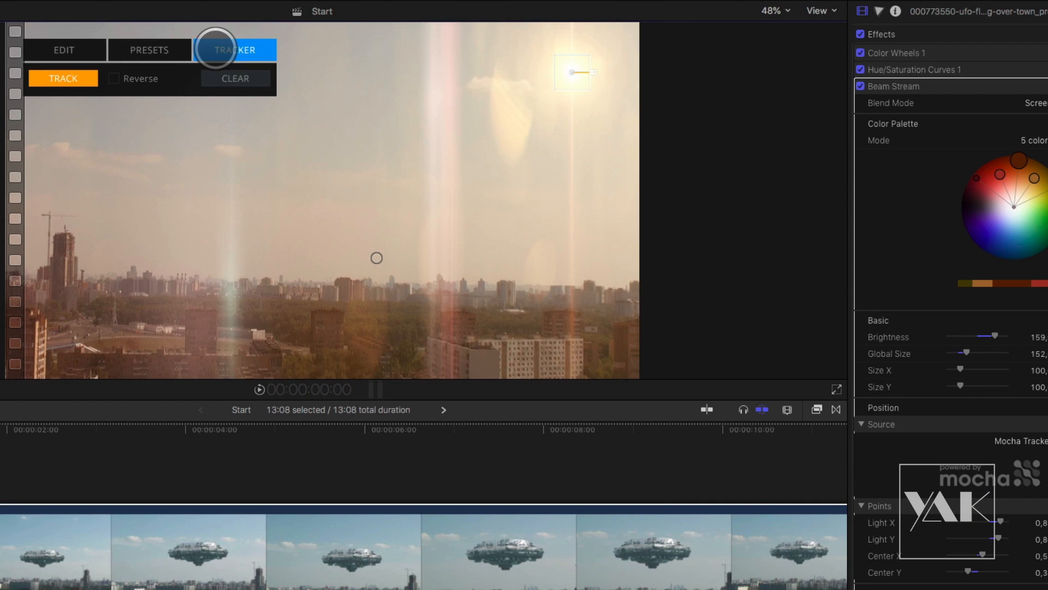
click(230, 50)
click(231, 50)
click(229, 49)
click(226, 50)
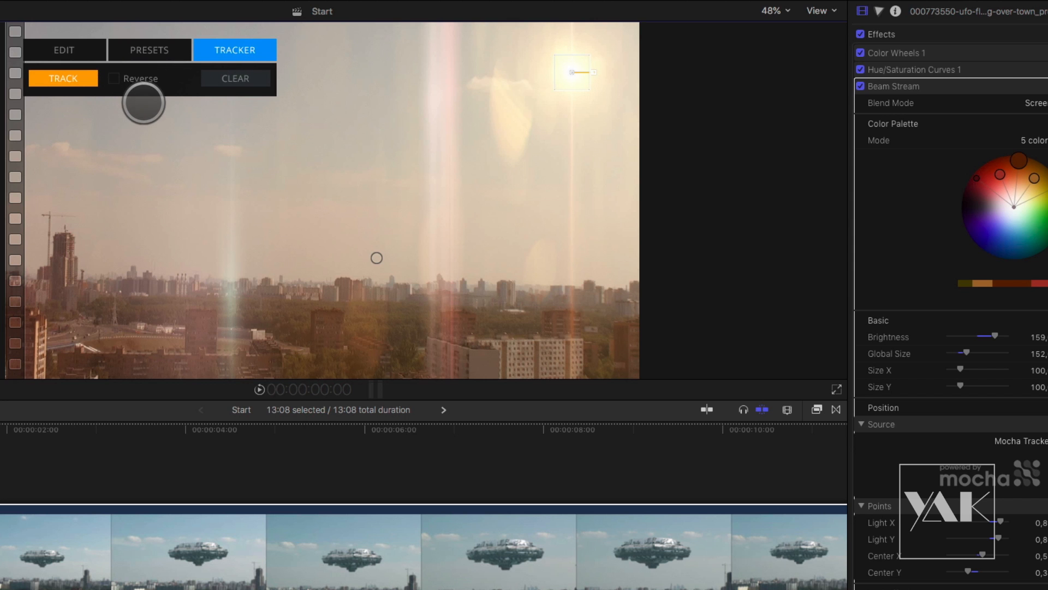
Move the flare's light down to mid-height near the frame's right edge and scrub through the clip to check it
mouse_move(573, 74)
mouse_down()
mouse_move(559, 66)
mouse_move(603, 101)
mouse_move(569, 72)
mouse_move(575, 49)
mouse_move(575, 65)
mouse_move(590, 63)
mouse_move(604, 212)
mouse_up()
click(574, 71)
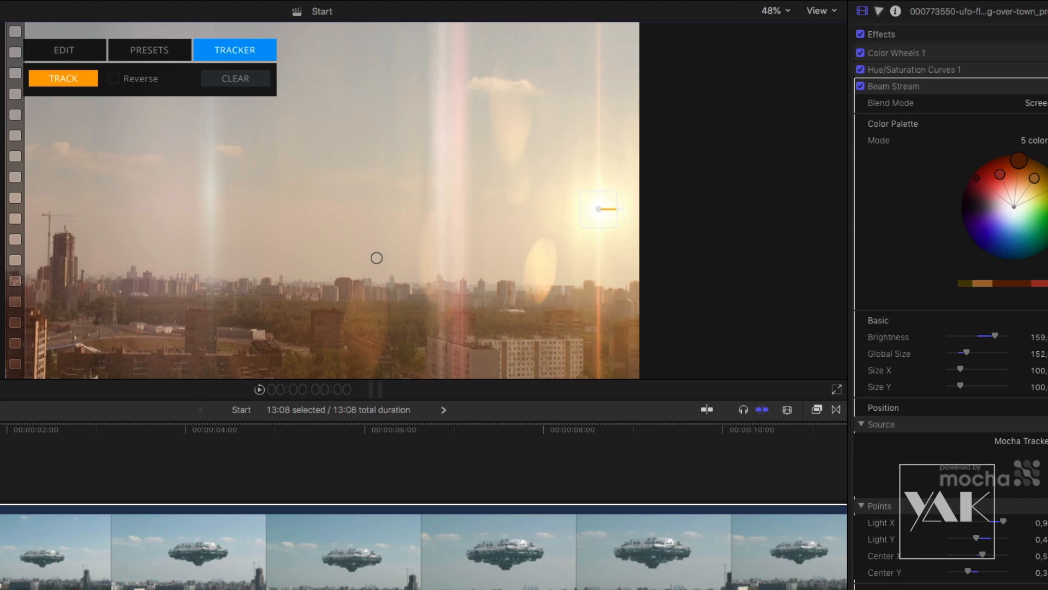
drag(0, 428, 784, 440)
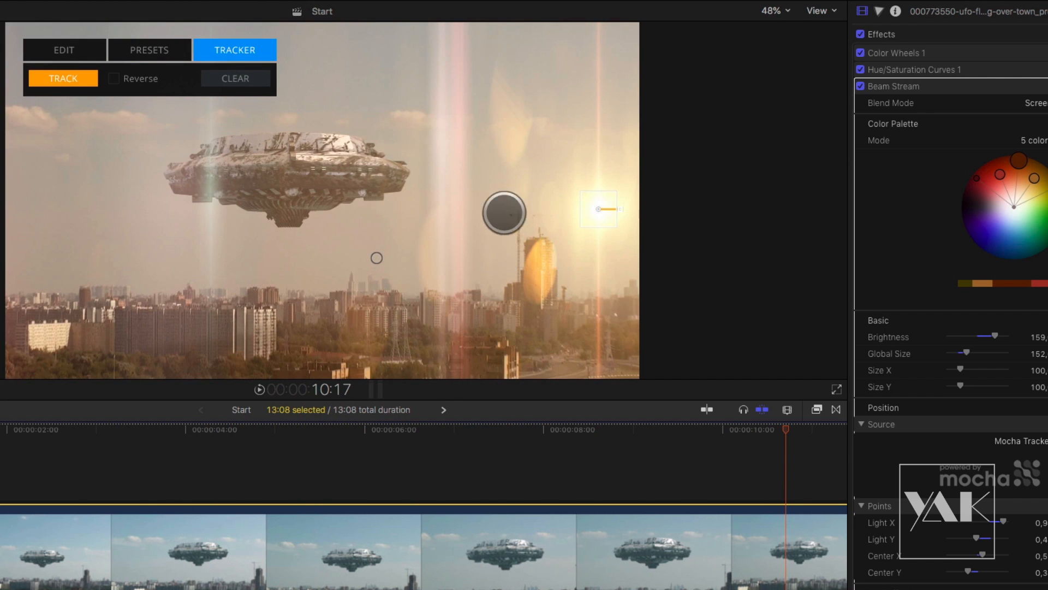
drag(775, 429, 0, 461)
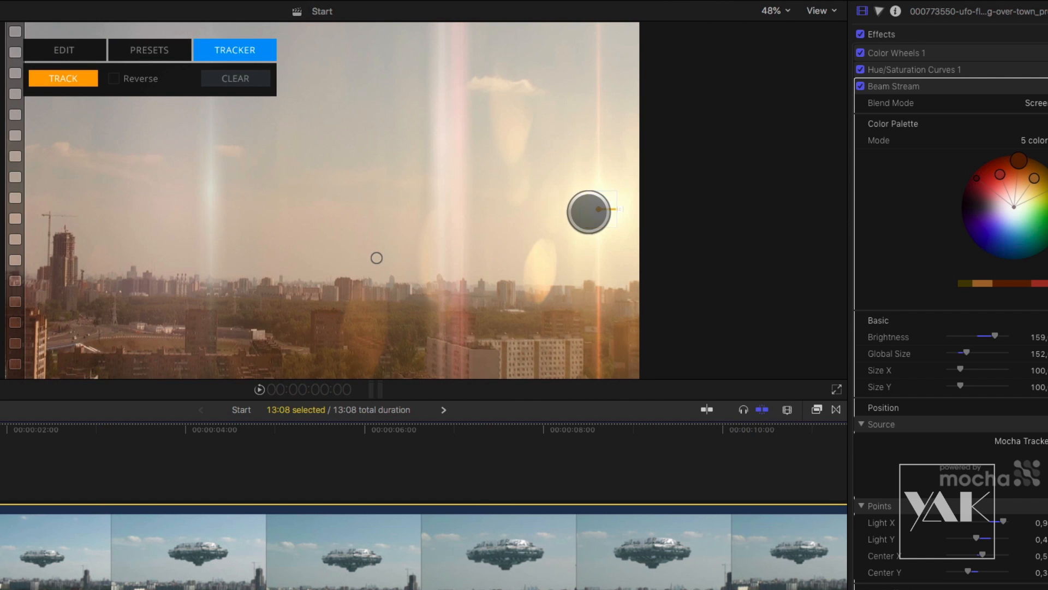
Move the flare's light just above the tall tower at the frame's left edge, track the shot and play the result
drag(599, 210, 49, 219)
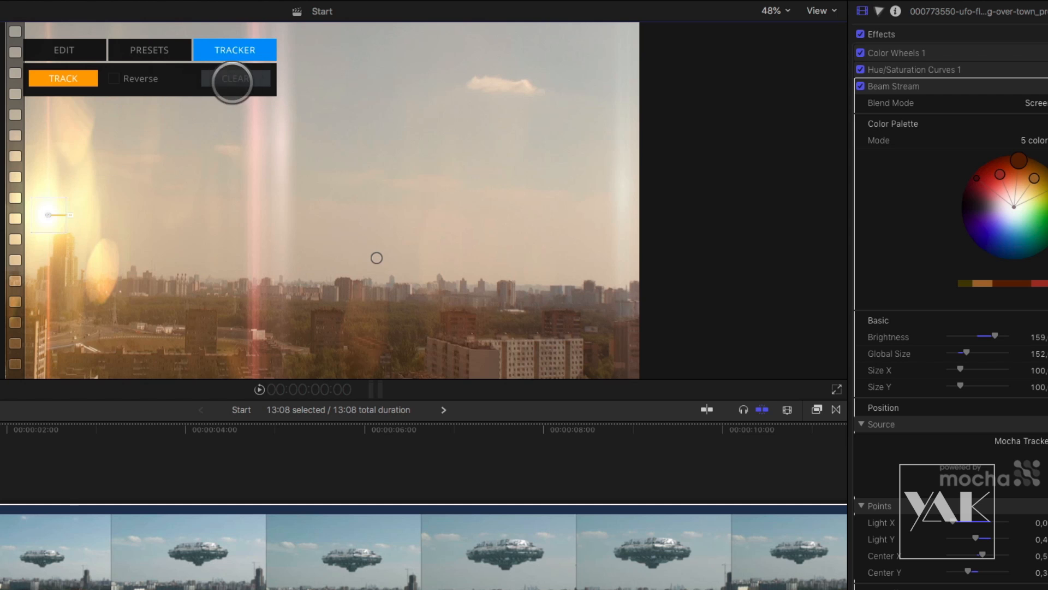
click(63, 78)
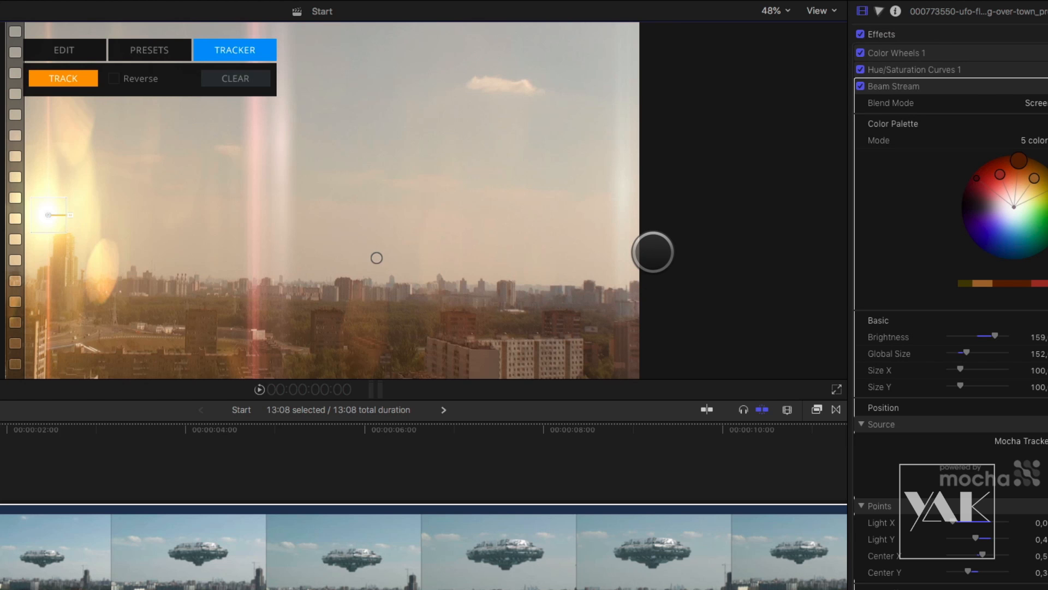
key(space)
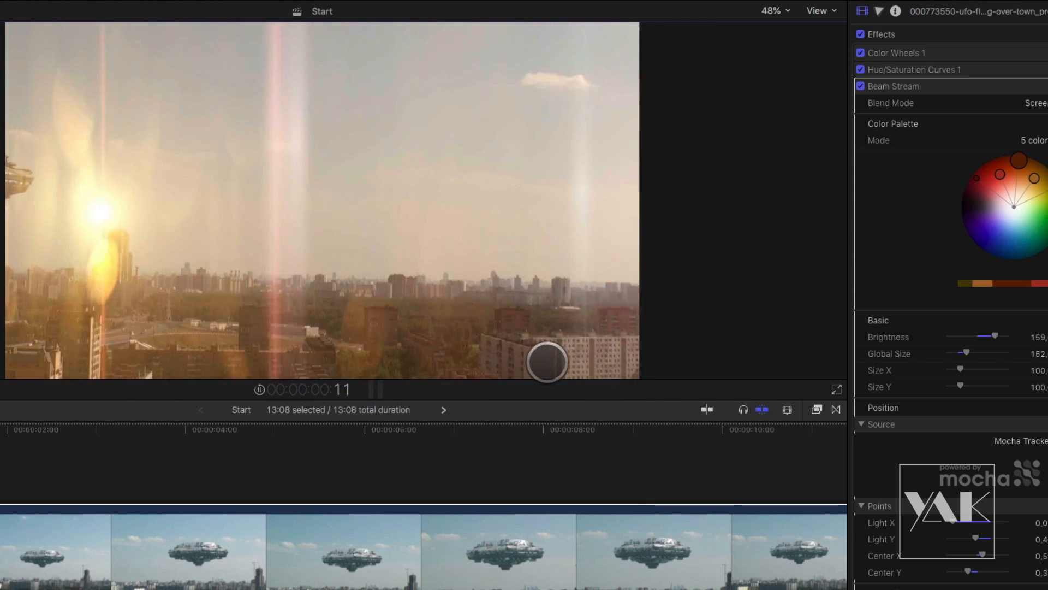
key(space)
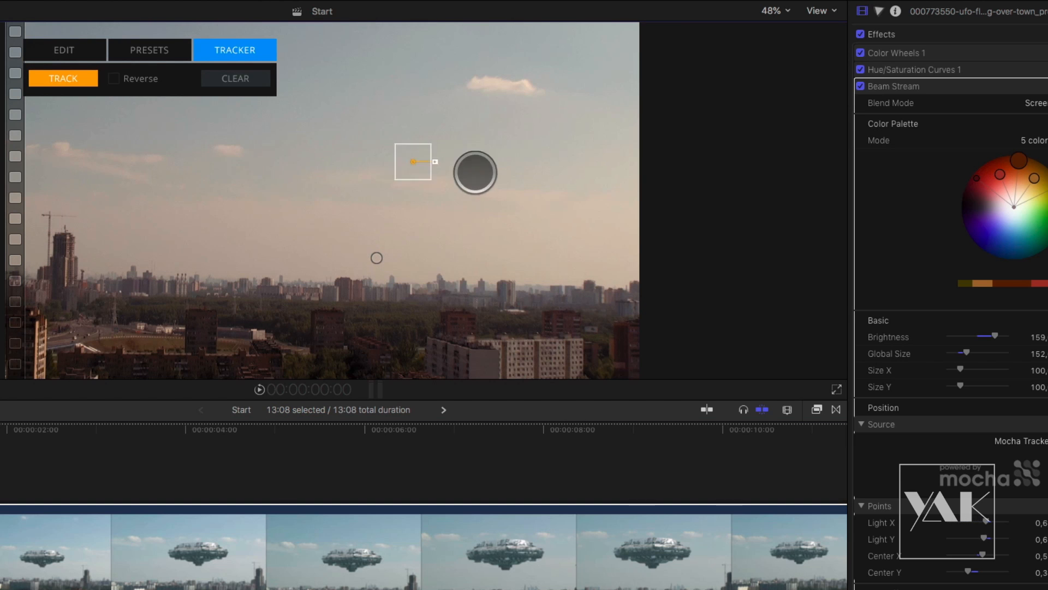
Reposition the tracked light just above the horizon near the frame's right edge, preview the clip and return to its start
drag(413, 161, 615, 253)
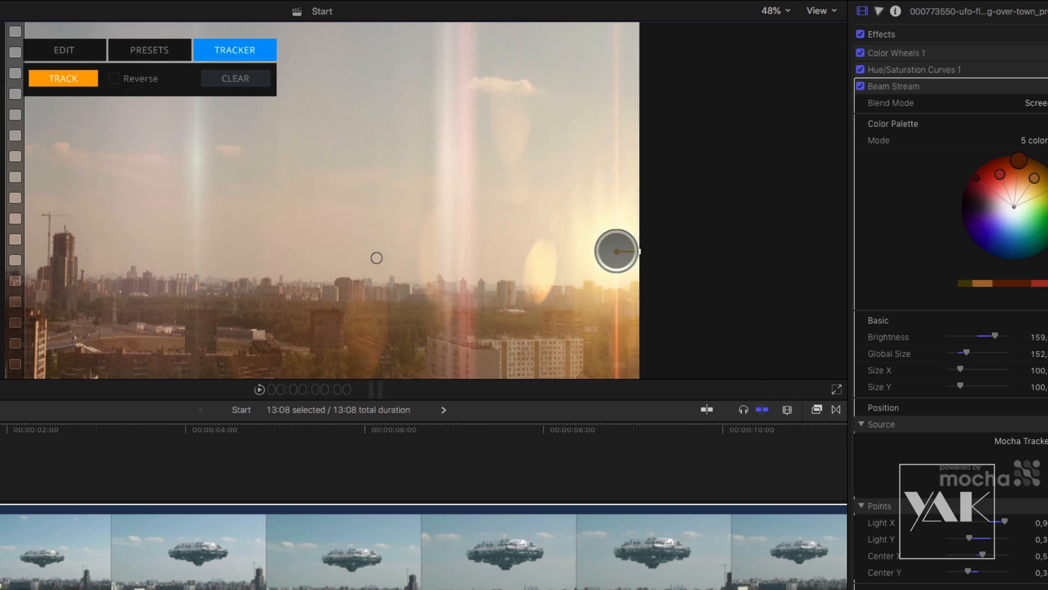
drag(615, 248, 608, 246)
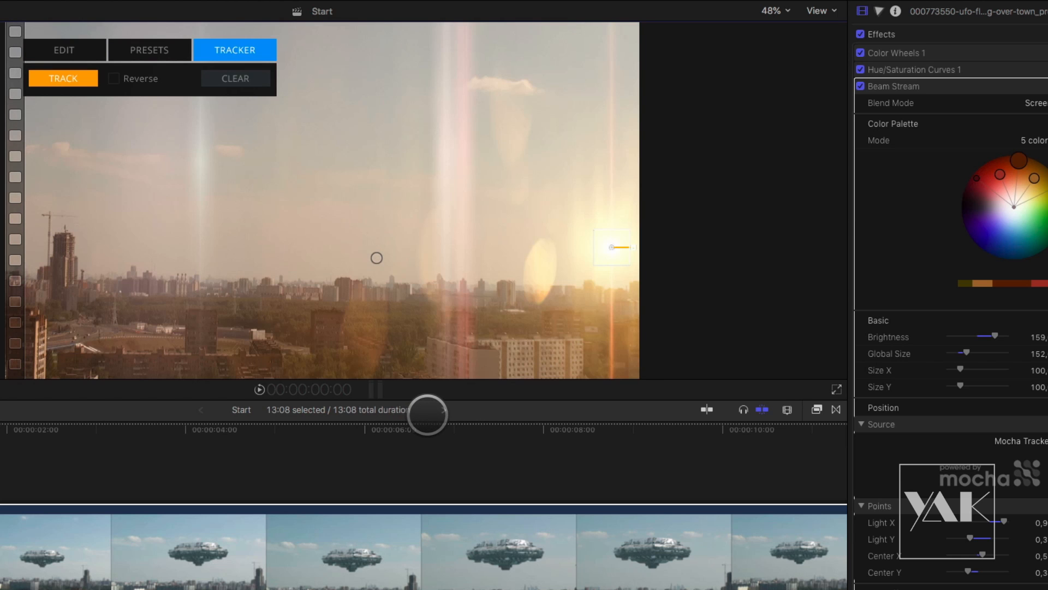
key(space)
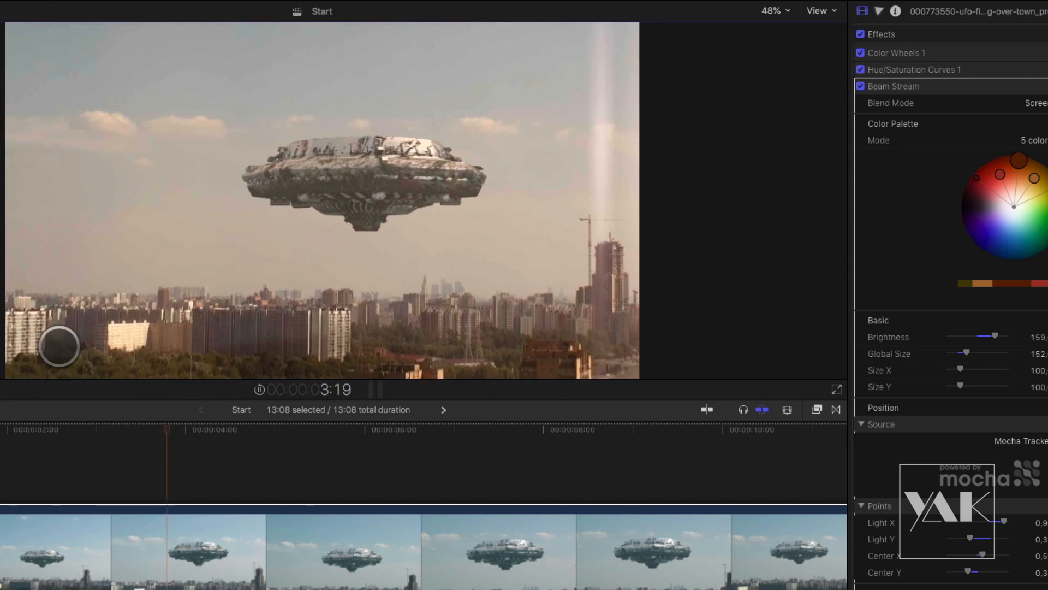
key(space)
drag(131, 428, 0, 446)
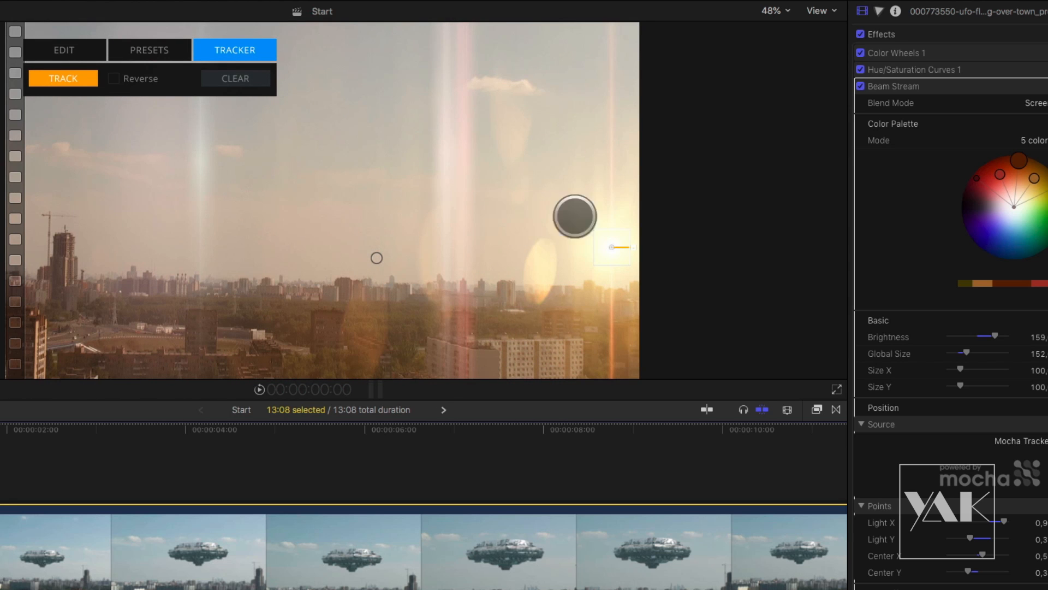
Nudge the light to 0,94, 0,39, preview it from the clip's start and move the center point to 0,68, 0,31
drag(611, 247, 604, 245)
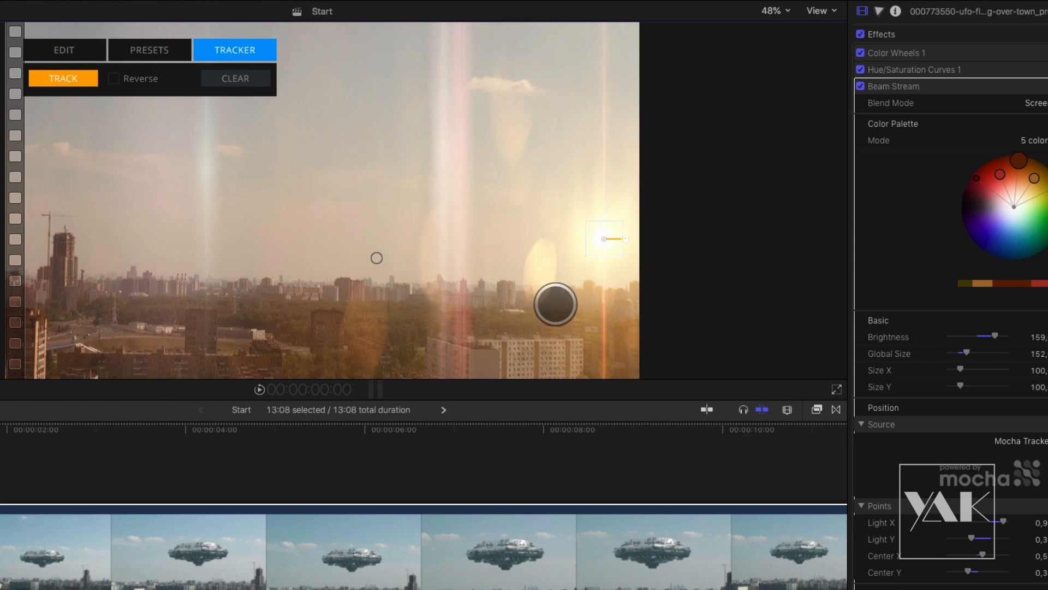
key(space)
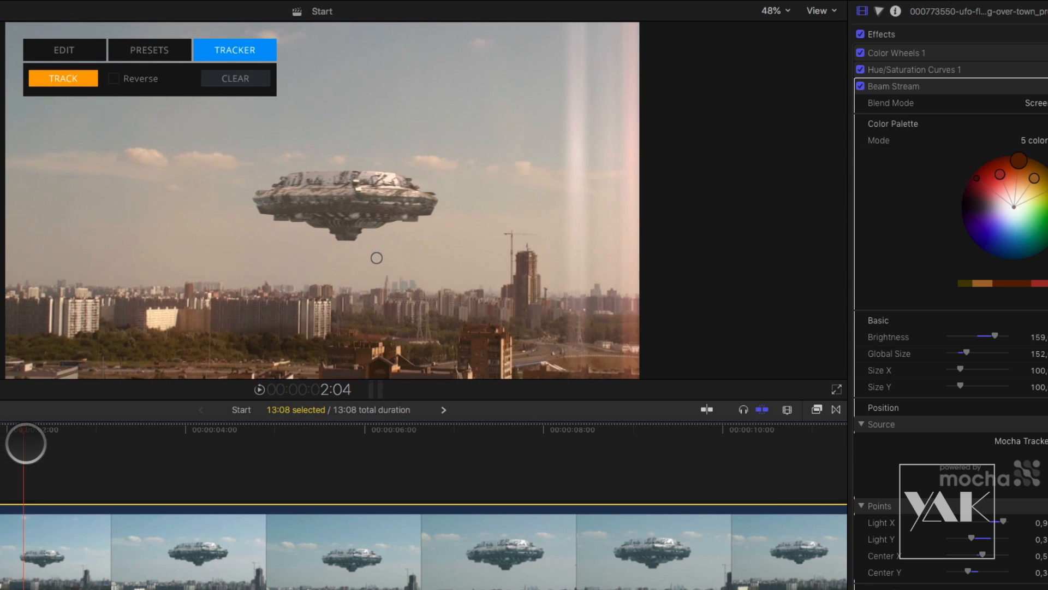
drag(47, 445, 0, 450)
drag(372, 261, 437, 268)
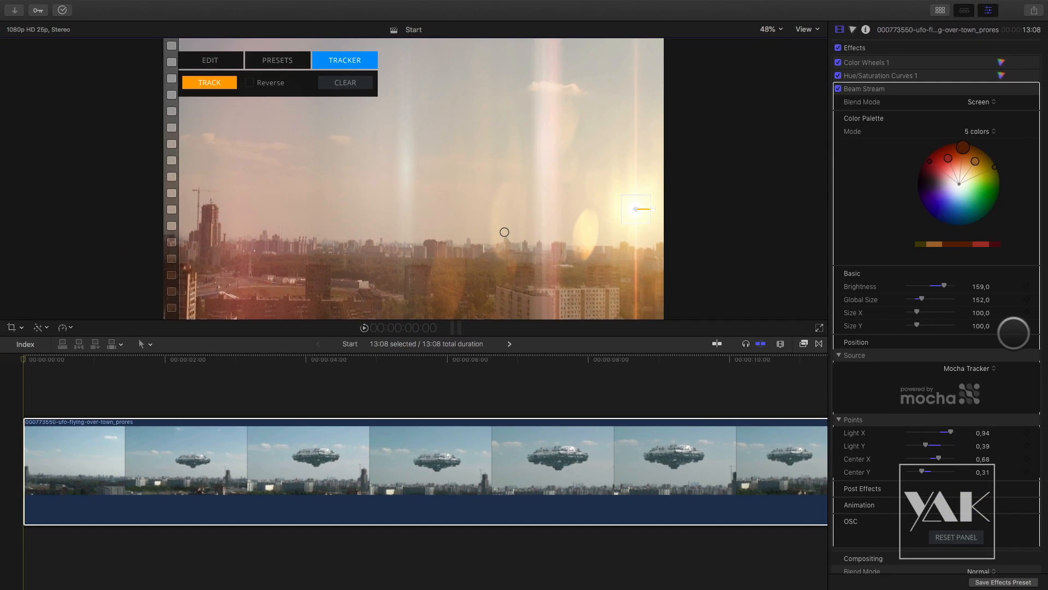
Set the Beam Stream's post effects to Aberration 0,32, Blur 0,16 and Grain Intensity 21
scroll(1014, 333, down, 5)
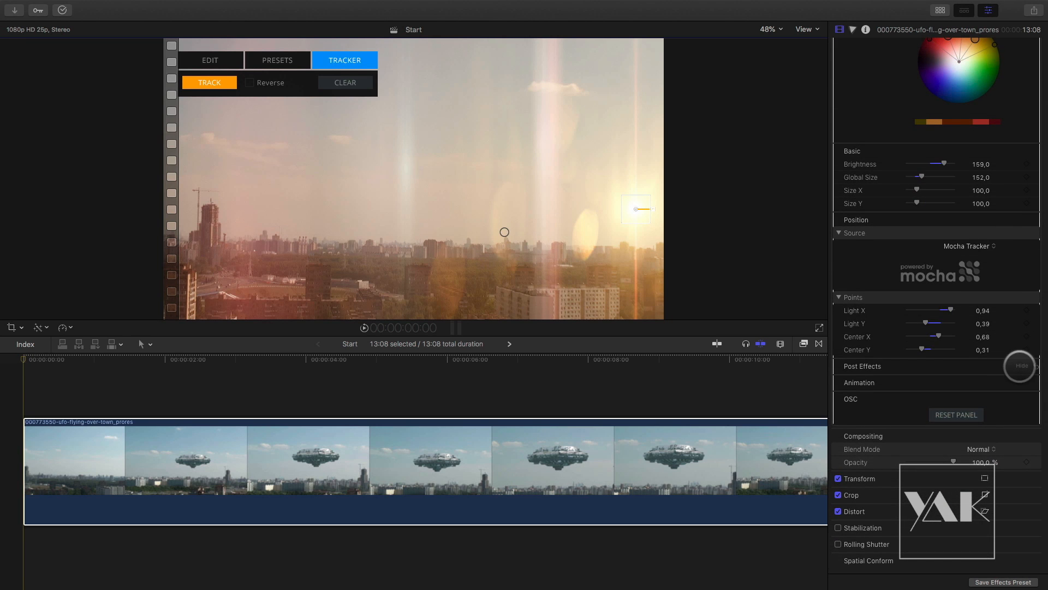
click(1020, 365)
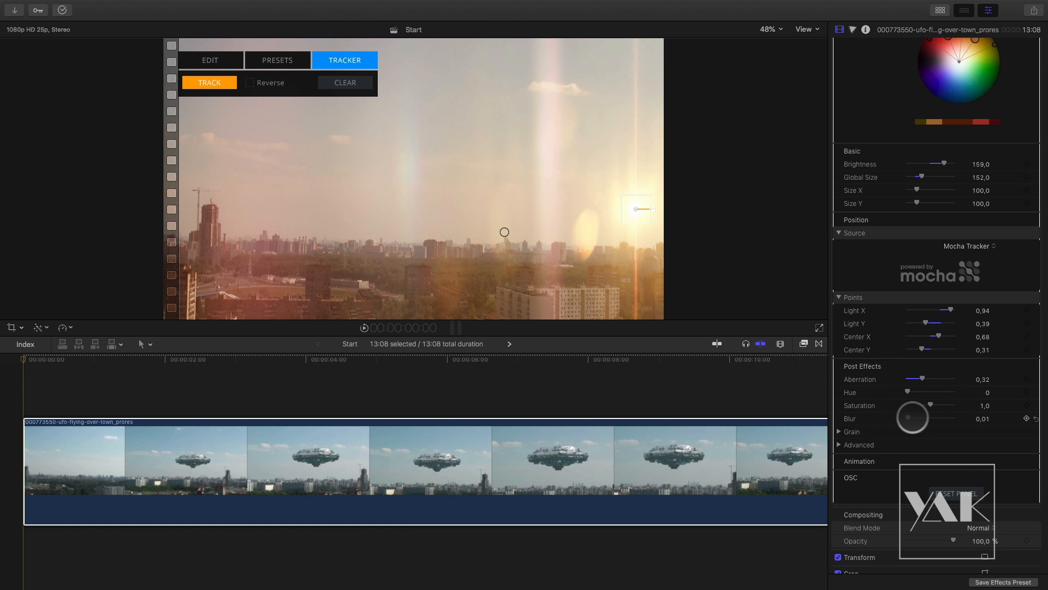
click(838, 432)
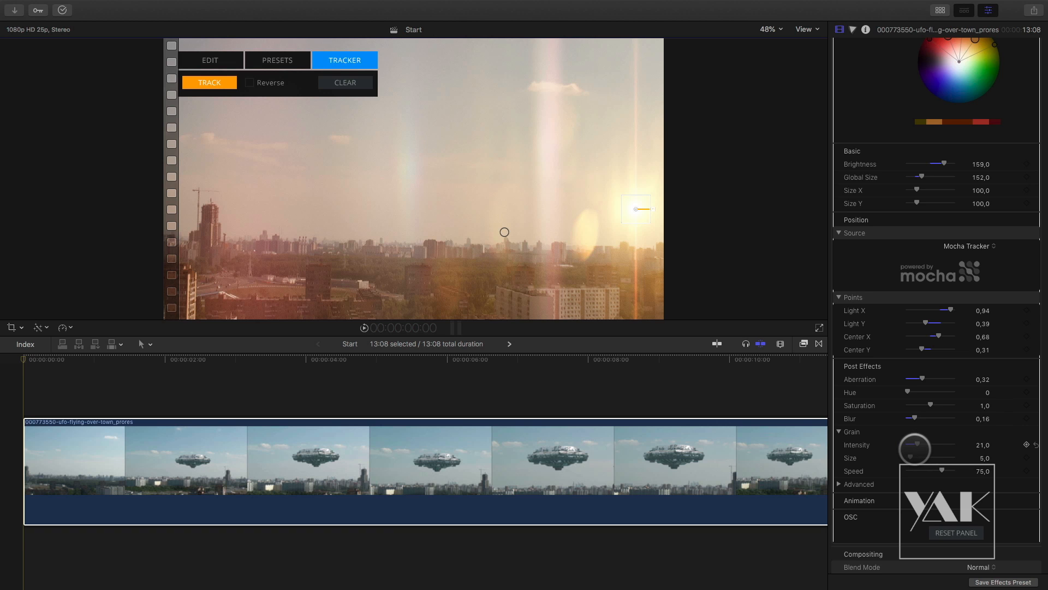
Show the Beam Stream's Animation settings, expand Flicker and keep its Speed at 0
scroll(915, 448, down, 5)
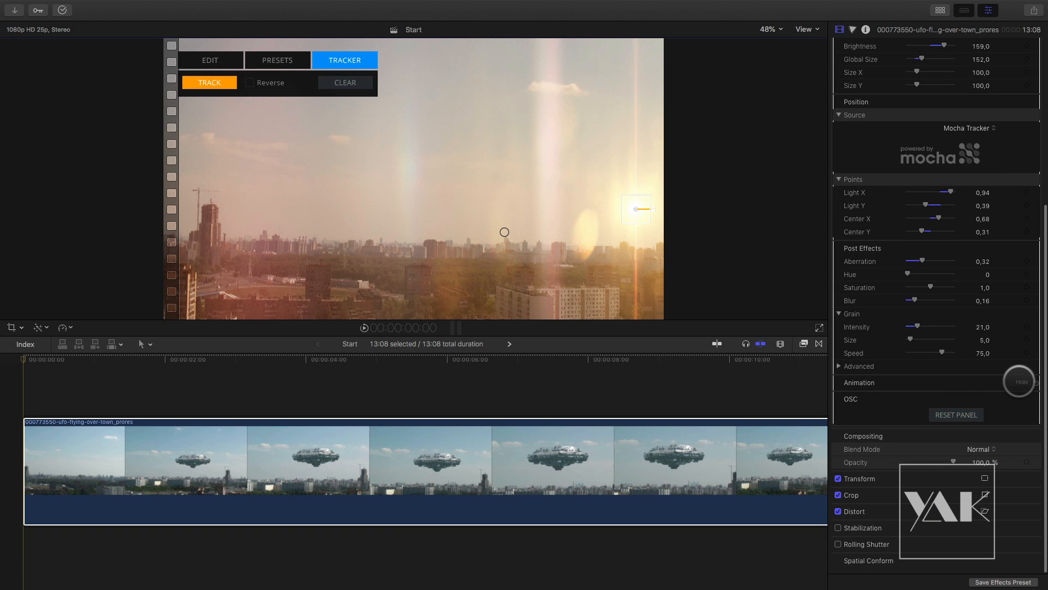
click(1020, 381)
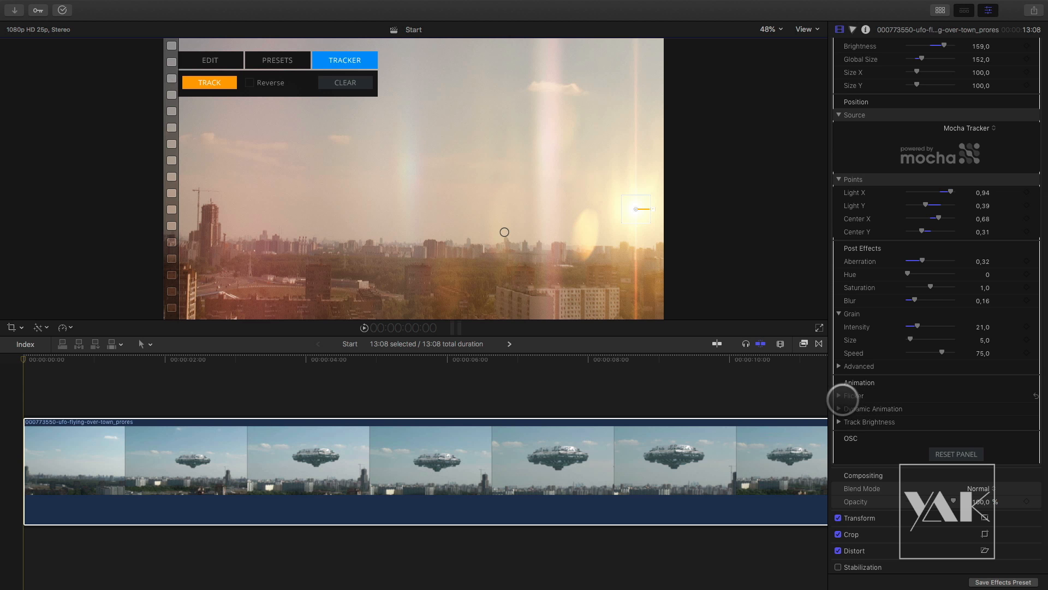
click(839, 396)
drag(912, 407, 883, 408)
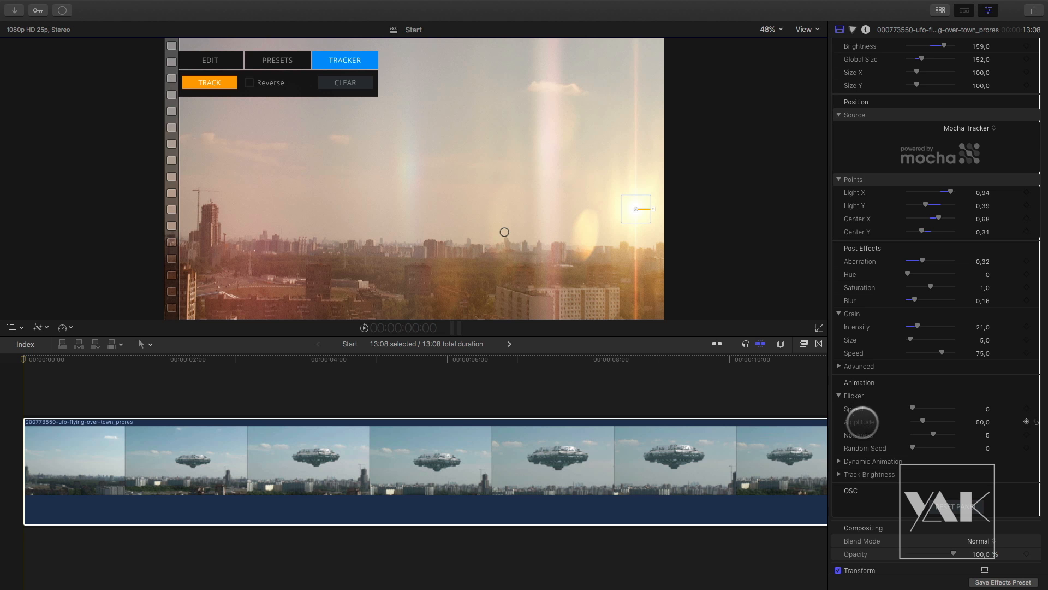
Expand Dynamic Animation and set its Mode to Off Screen
click(838, 461)
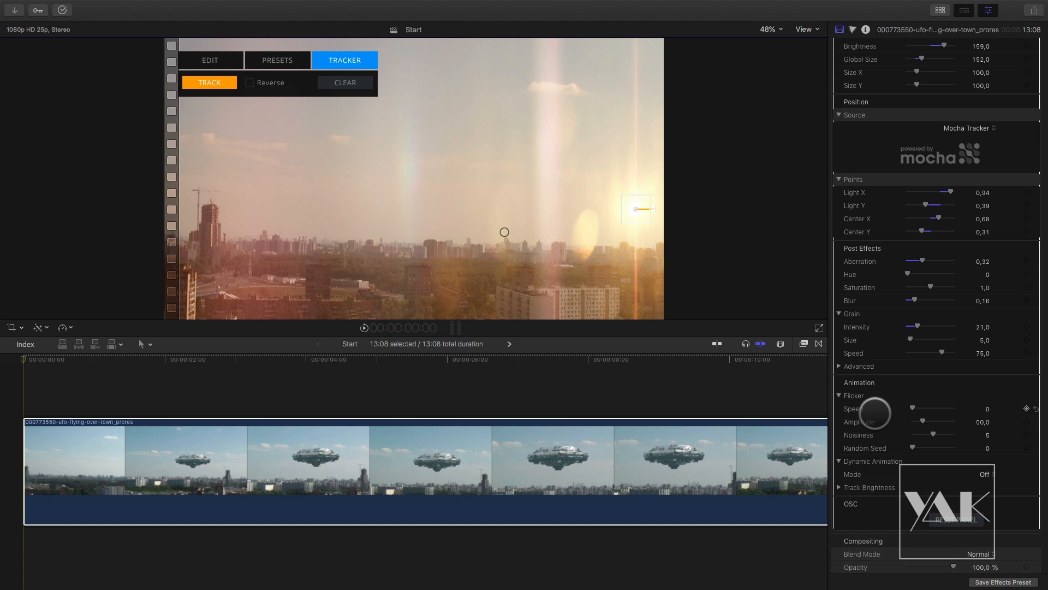
scroll(875, 413, down, 5)
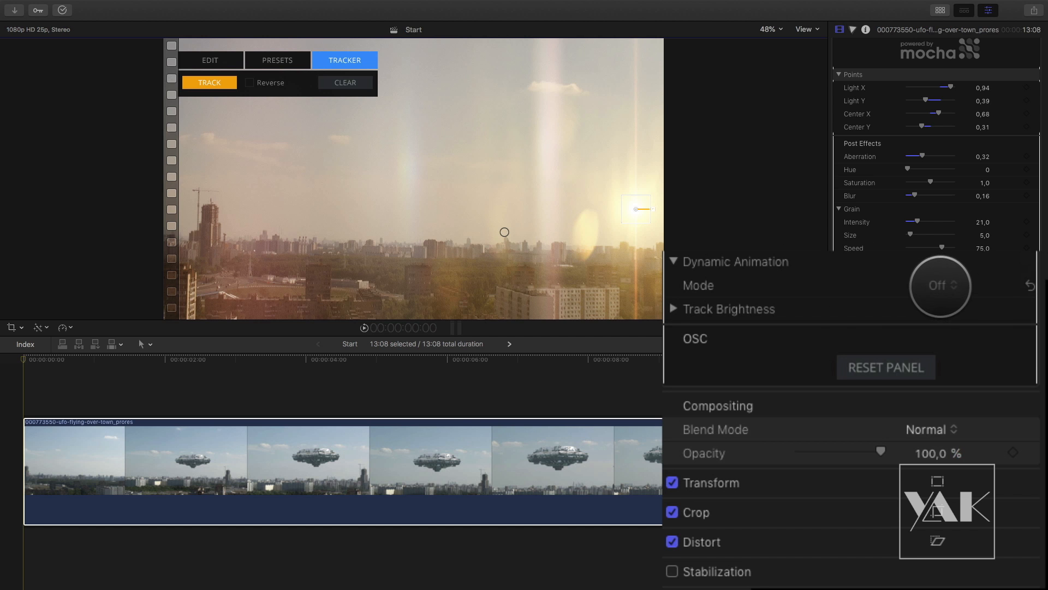
click(940, 285)
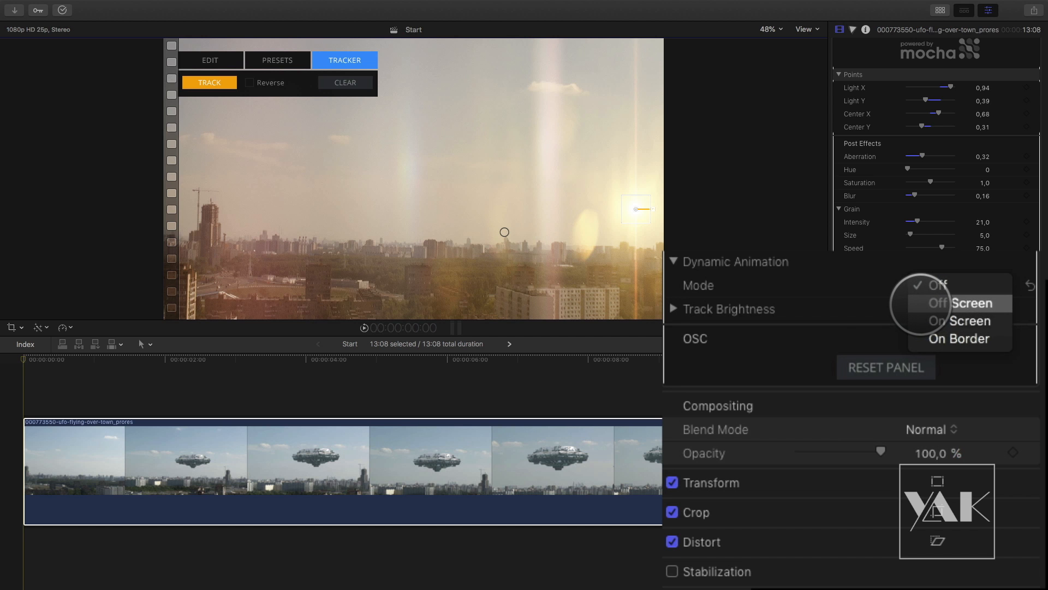
click(922, 303)
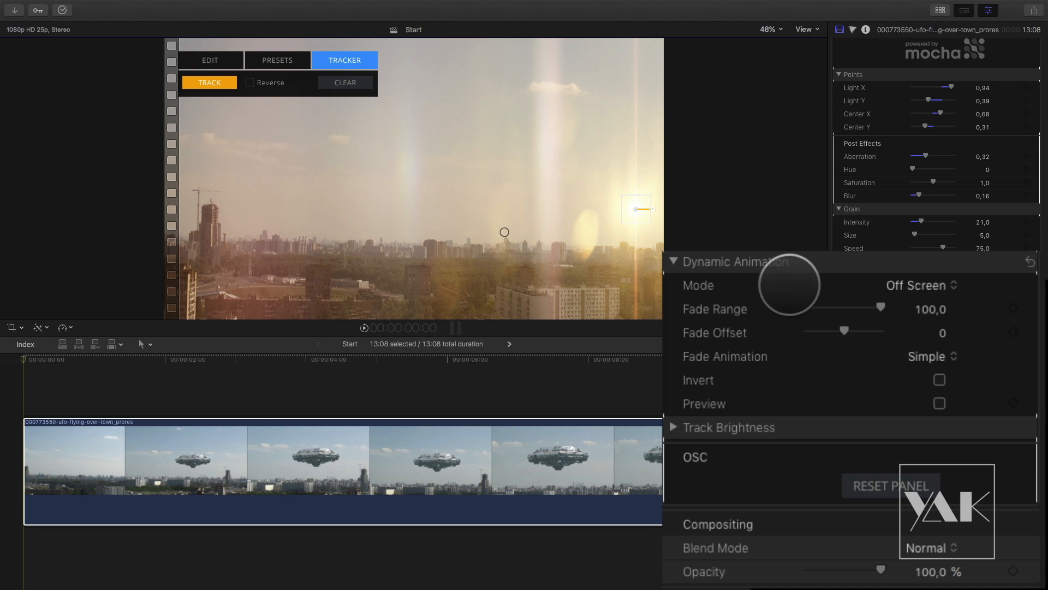
Go to frame 19, where the light is outside the frame, set the Fade Range to 16 and return to the clip's start
drag(25, 359, 79, 403)
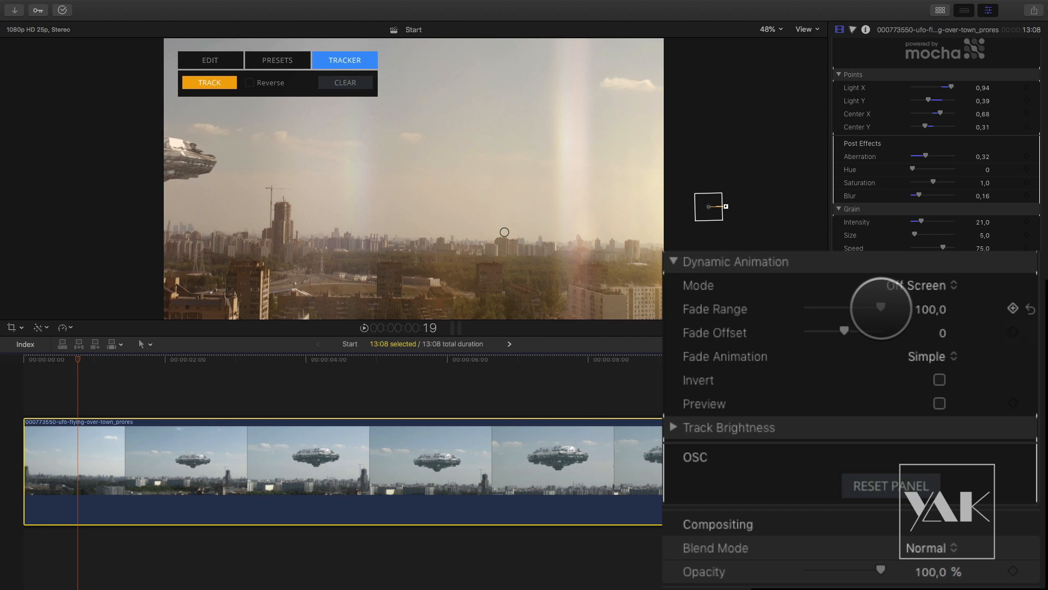
drag(881, 308, 879, 307)
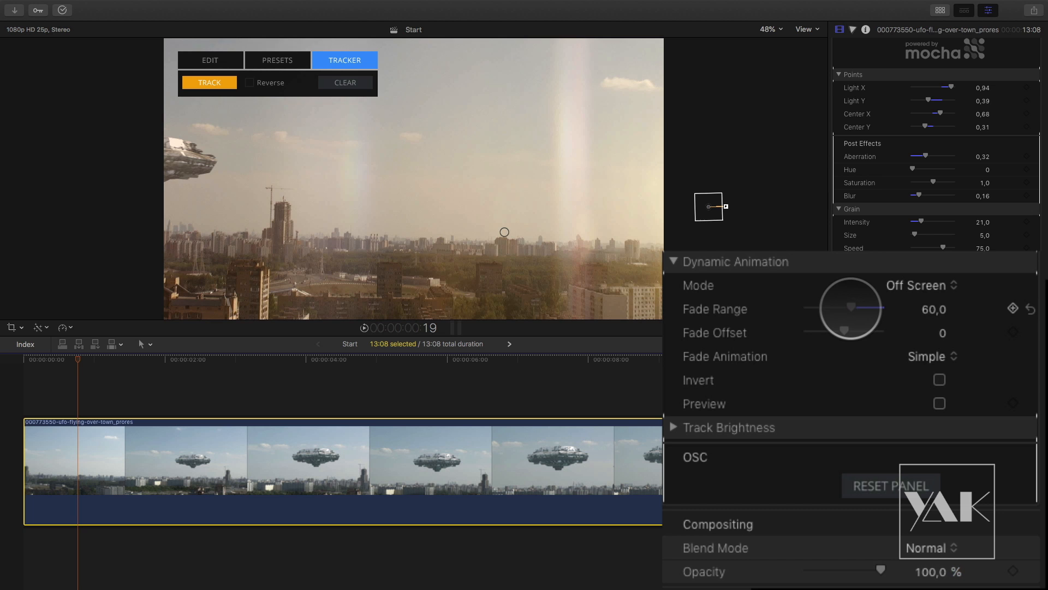
drag(827, 307, 817, 307)
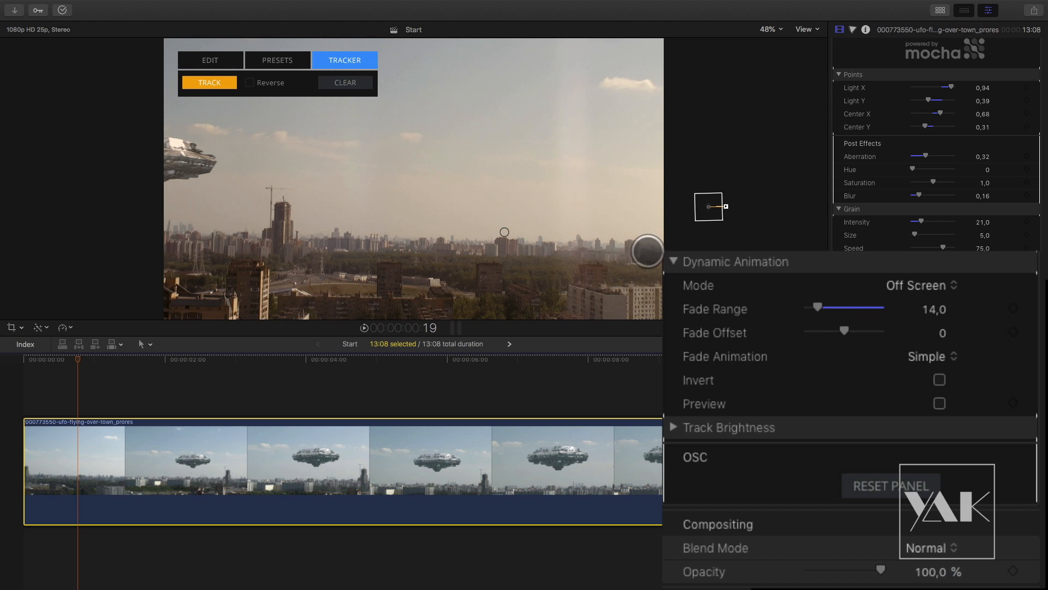
drag(818, 306, 819, 307)
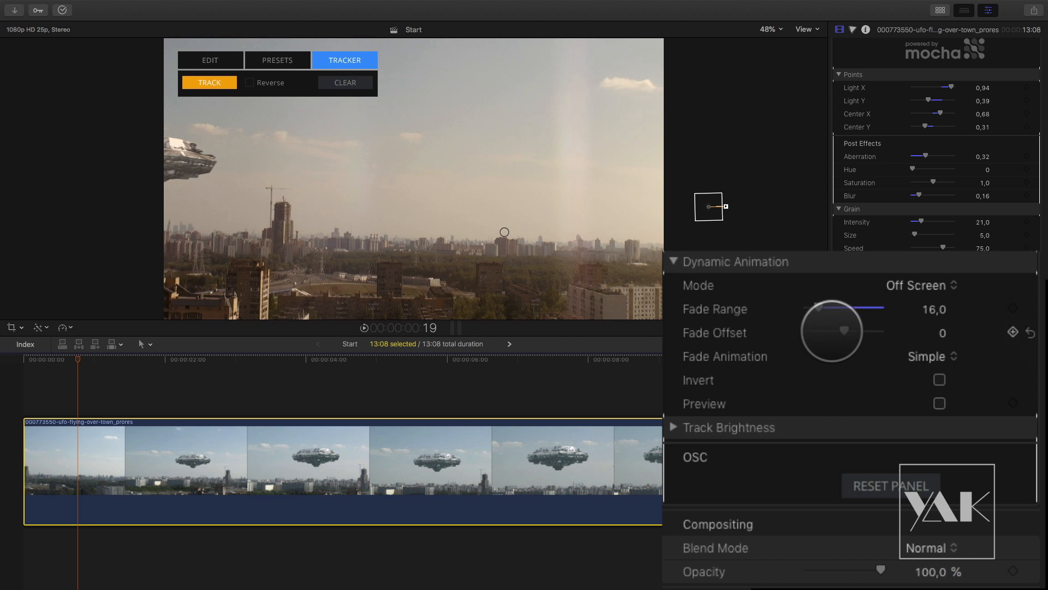
drag(73, 358, 3, 362)
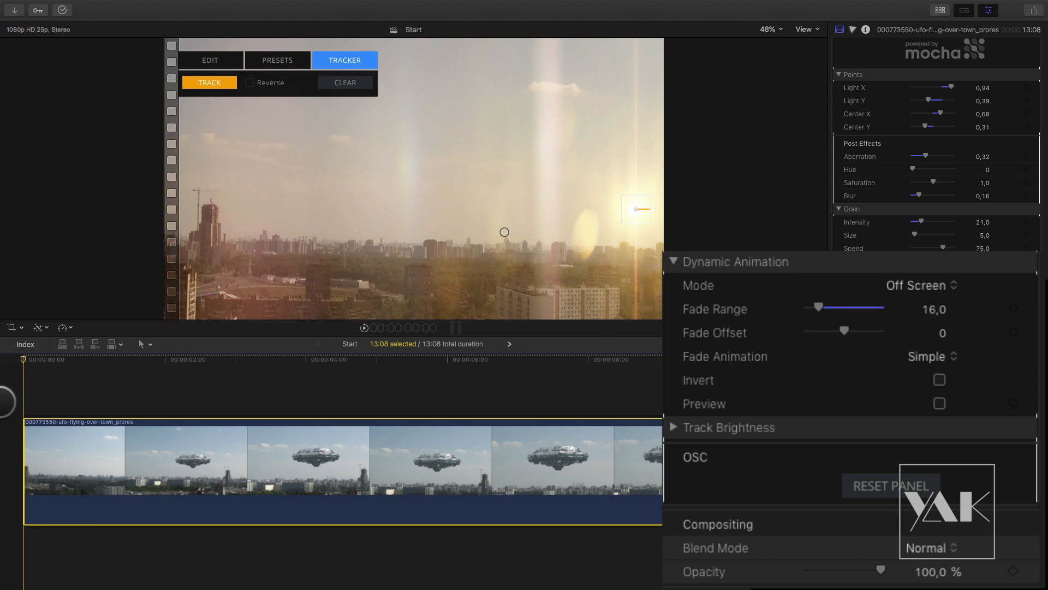
Play the clip from its start twice to check the flare's off-screen fade, returning to the first frame each time
key(space)
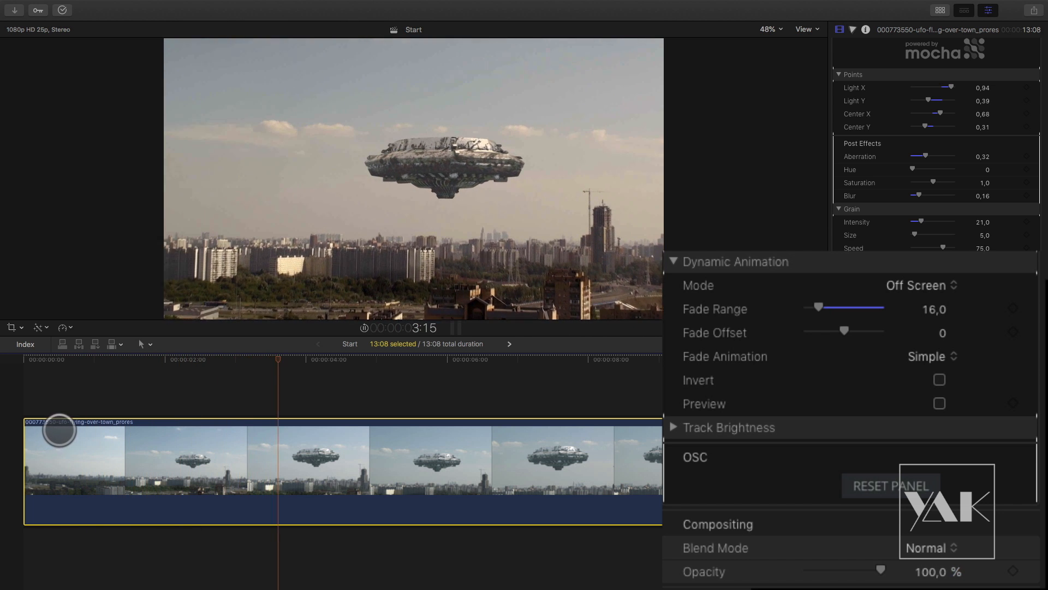
key(space)
drag(269, 359, 11, 378)
key(space)
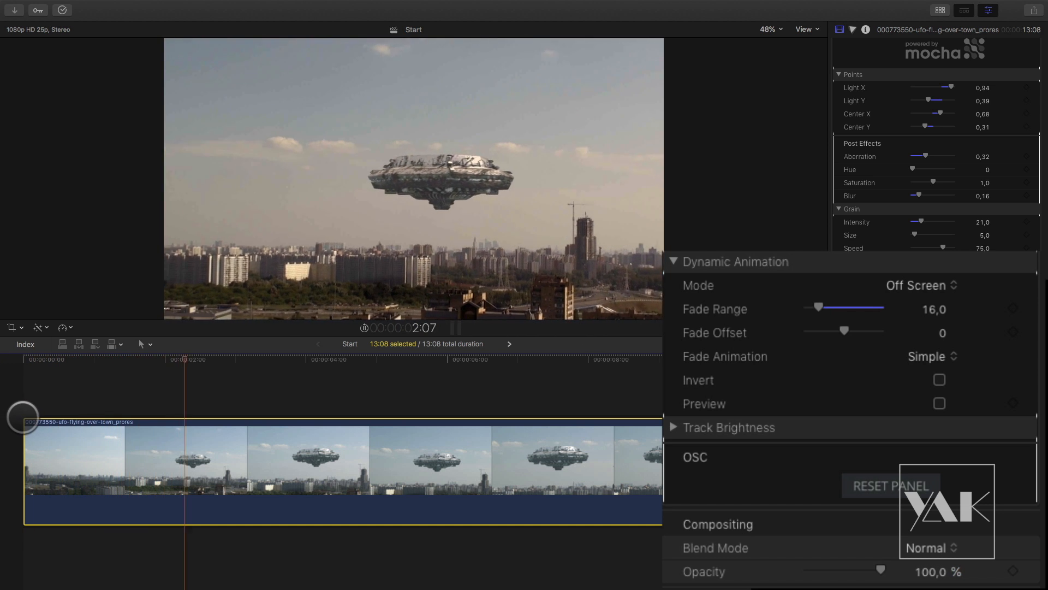
key(space)
drag(196, 358, 3, 366)
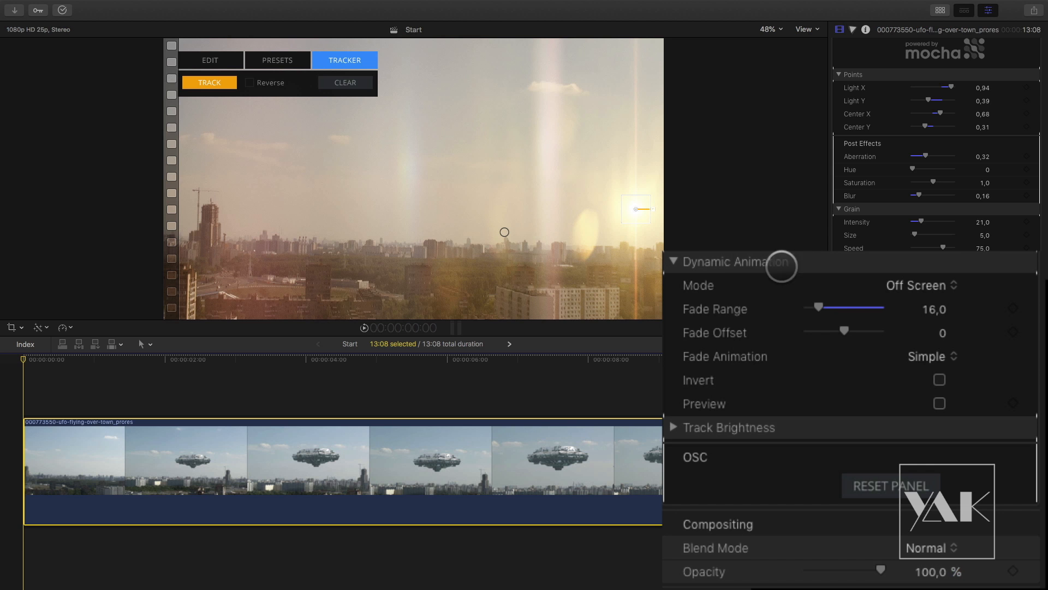
Try the Boost option for Fade Animation and play the opening to review the fade
click(926, 356)
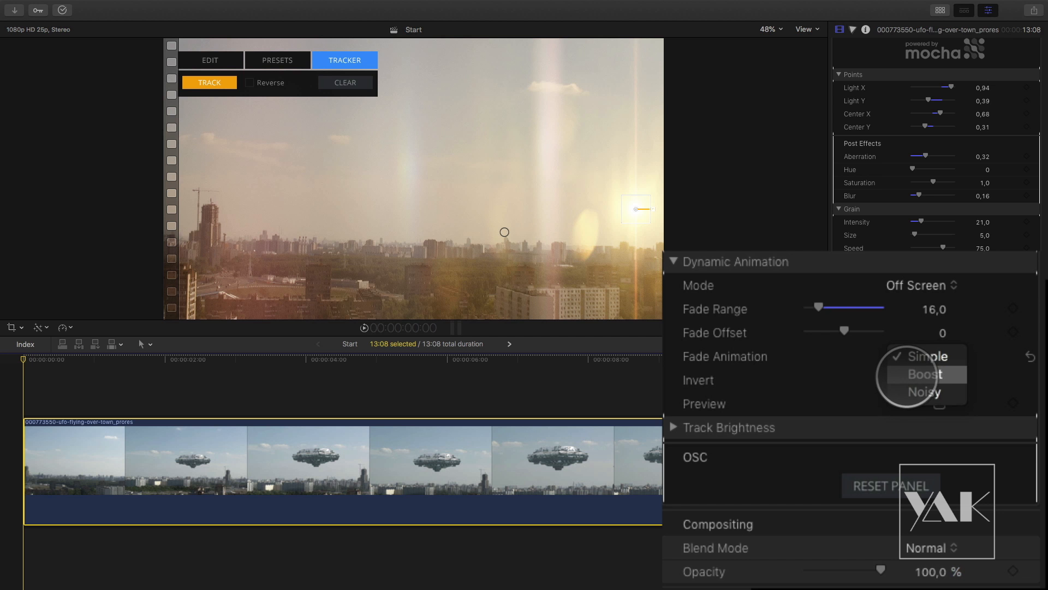
click(903, 374)
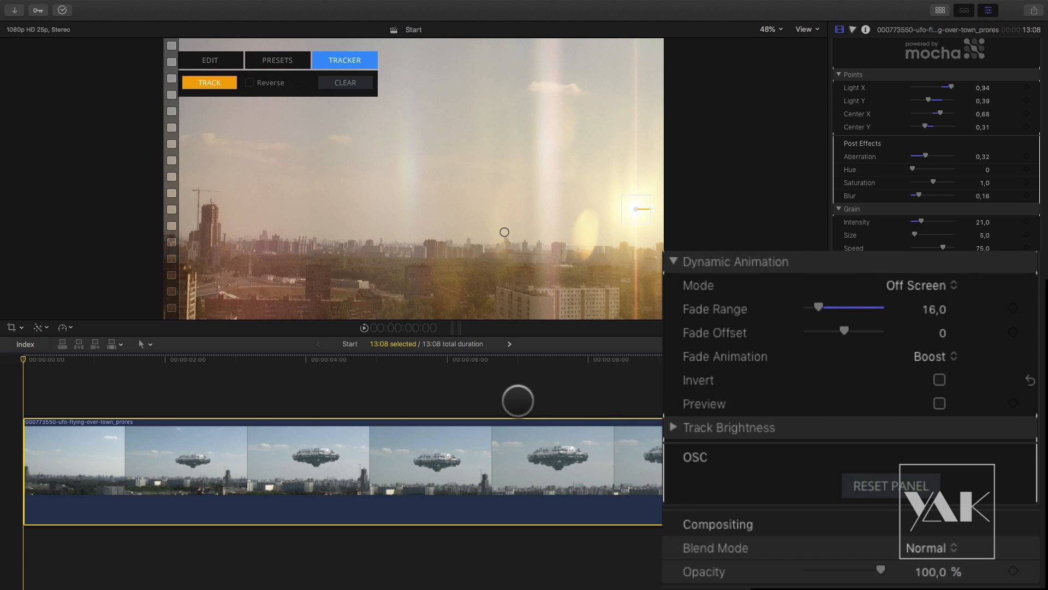
key(space)
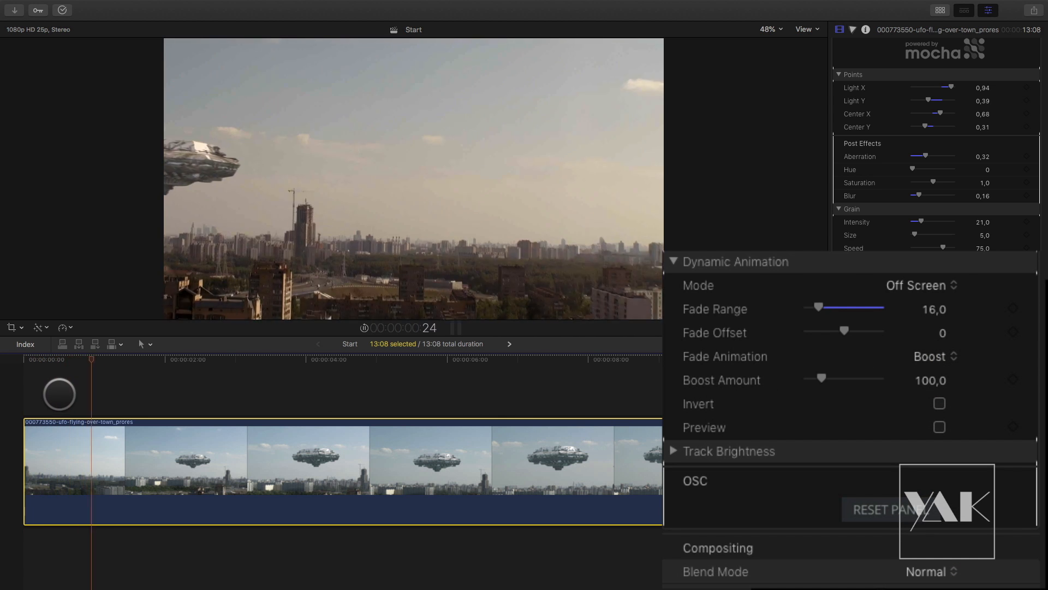
key(space)
drag(110, 360, 23, 358)
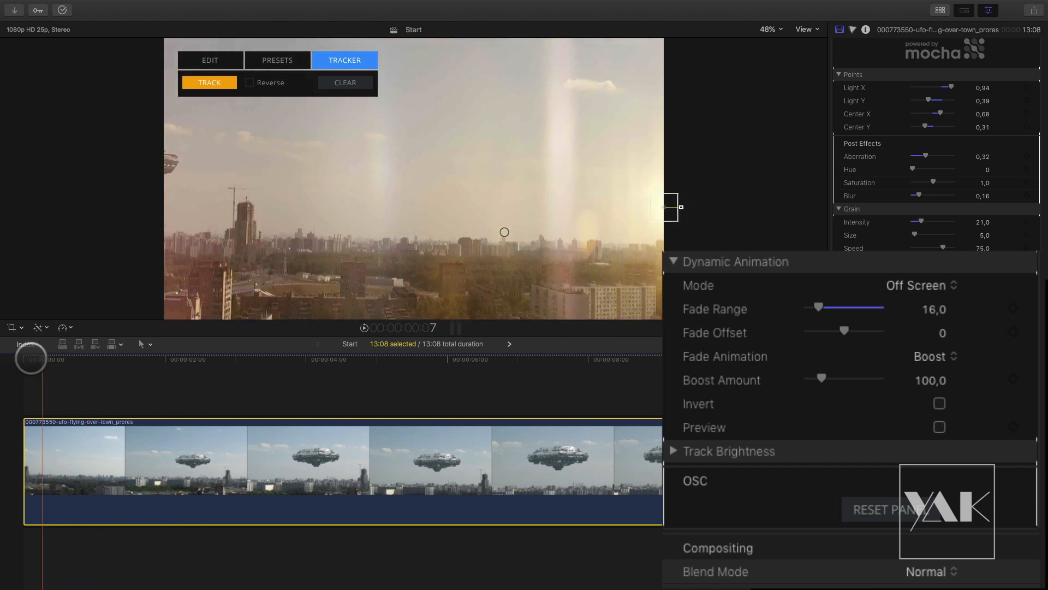
Try the Noisy Fade Animation with Noise Amount 286, Noise Speed 131 and Noise Seed 45, and play the opening
click(936, 364)
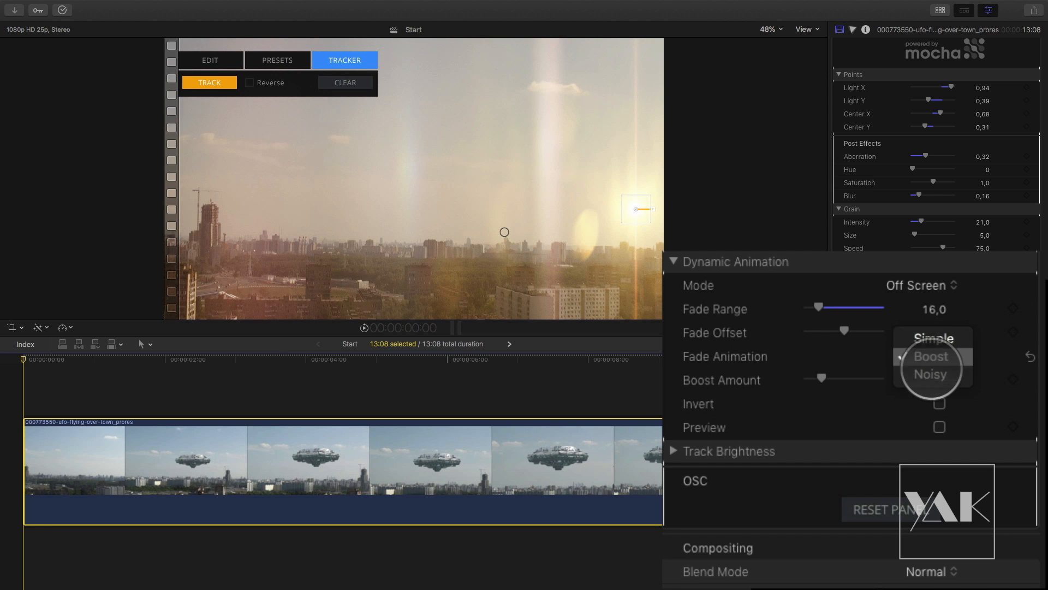
click(930, 379)
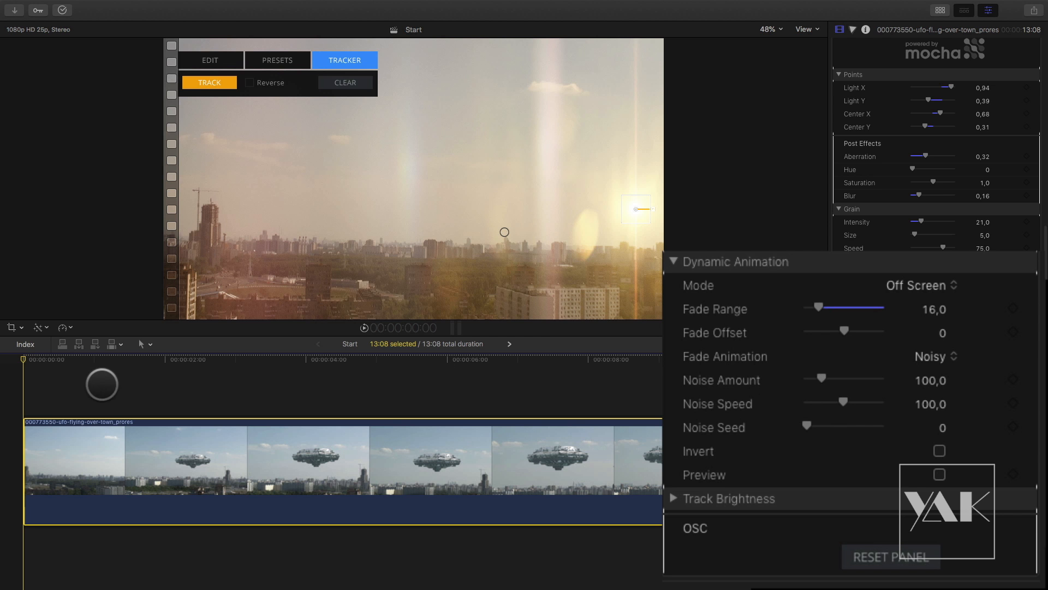
key(space)
drag(142, 363, 70, 360)
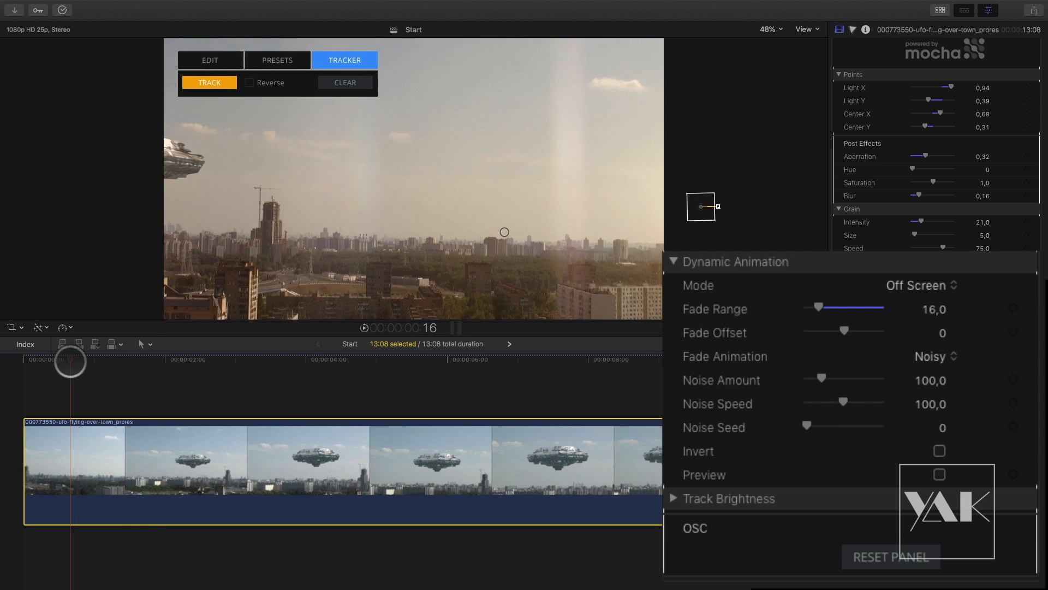
drag(821, 379, 813, 426)
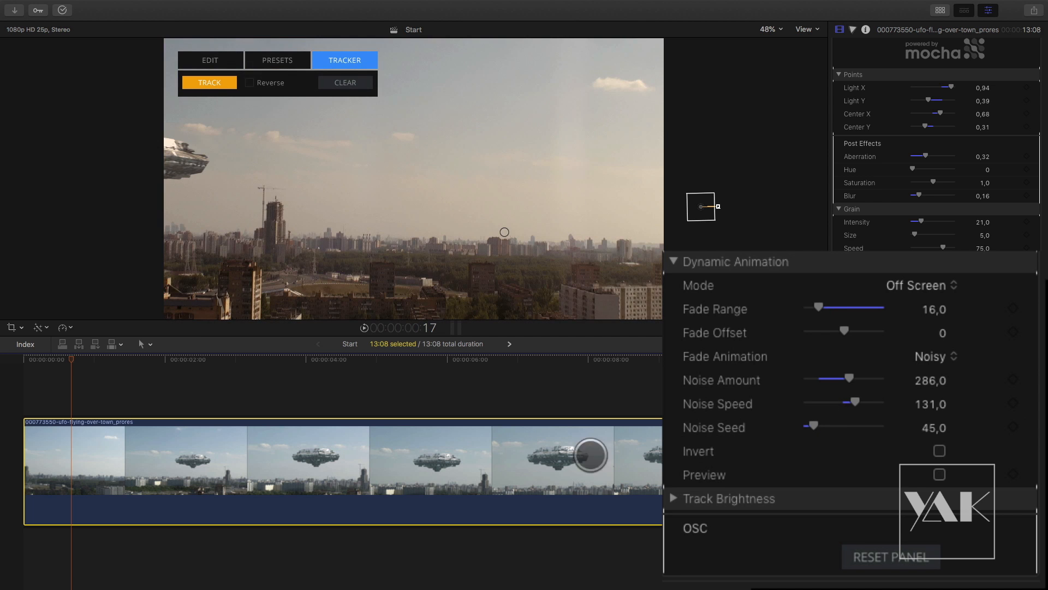
key(space)
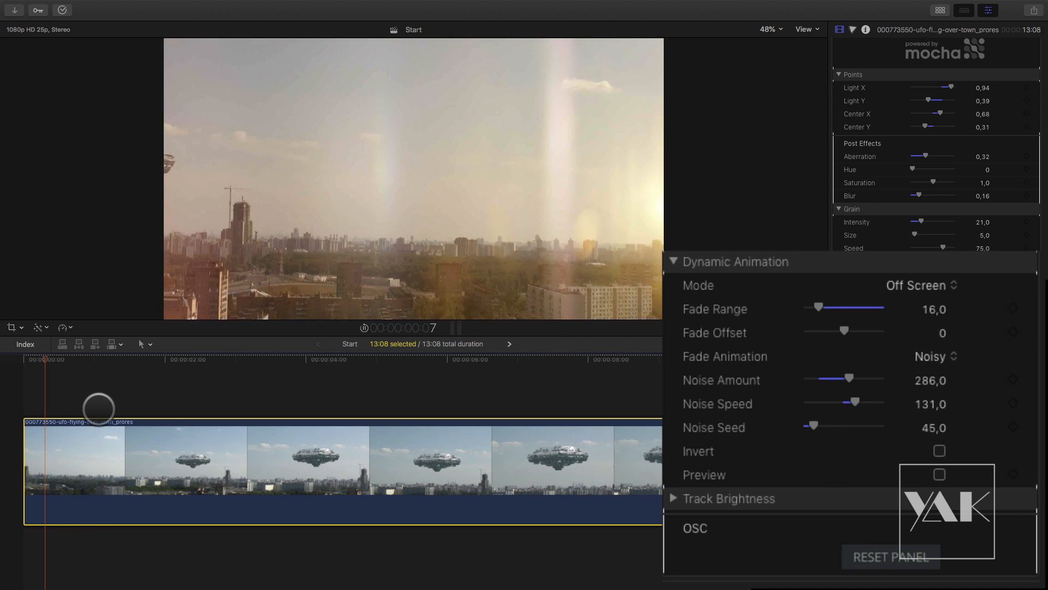
key(space)
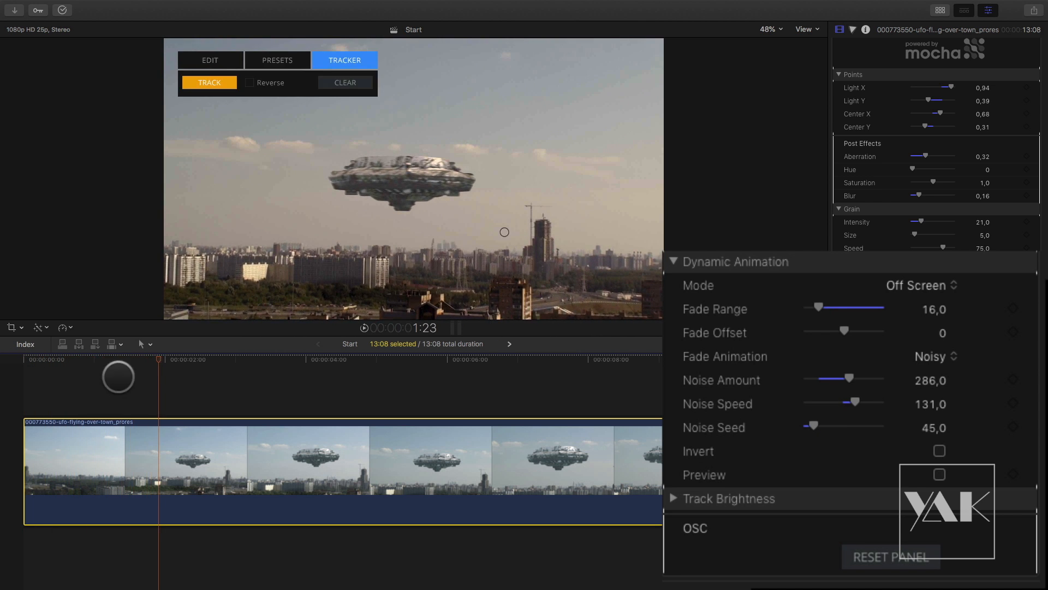
Set the Fade Animation to Boost, play the fade and return to the clip's start
drag(151, 361, 47, 360)
click(932, 359)
click(934, 338)
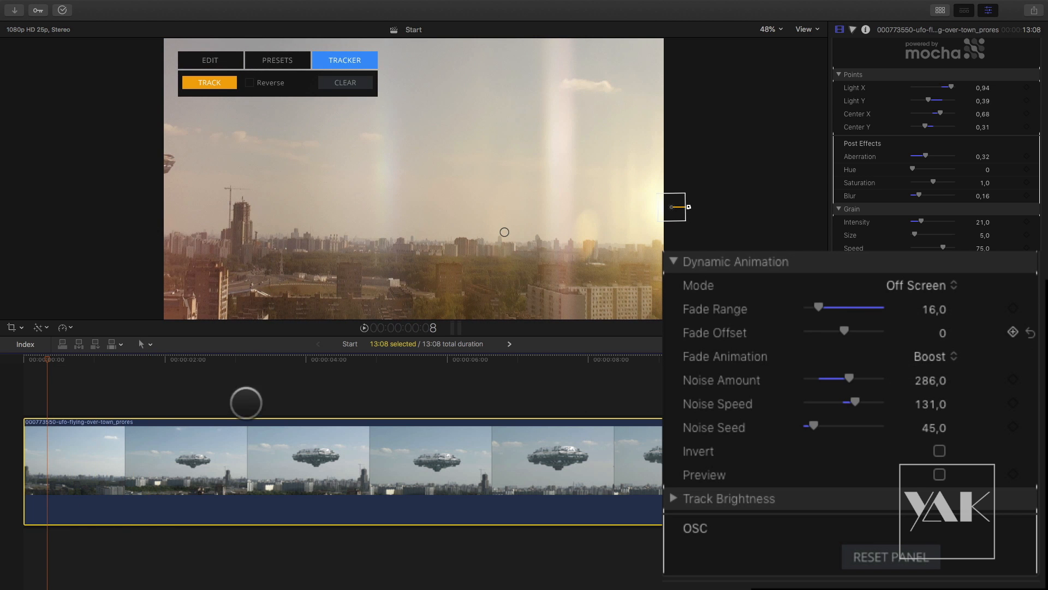
key(space)
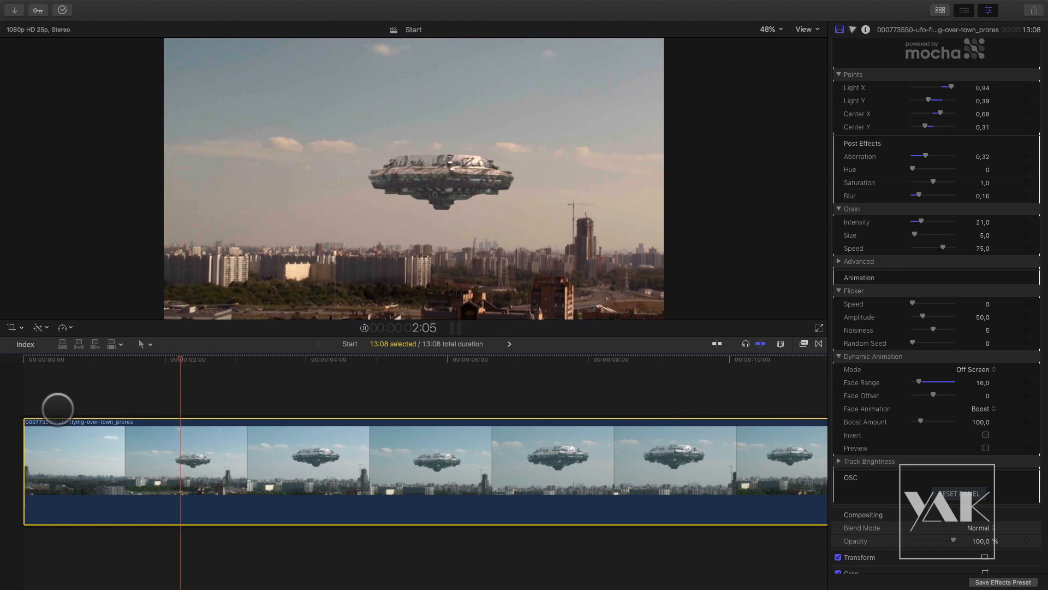
key(space)
drag(251, 359, 23, 363)
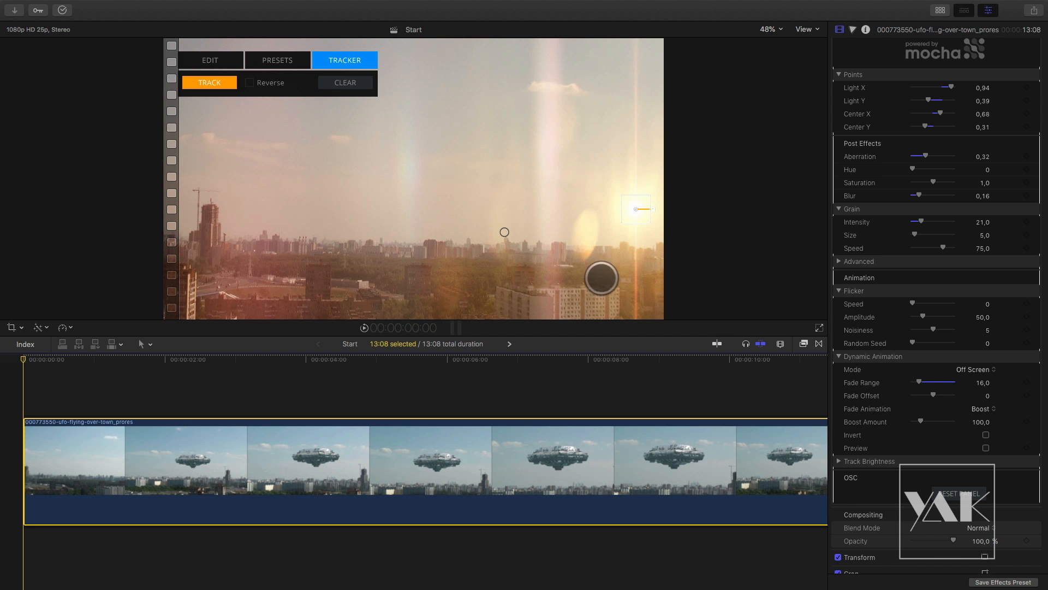
Fit the whole clip in the timeline and go to its last frame, 13:07
drag(30, 361, 397, 367)
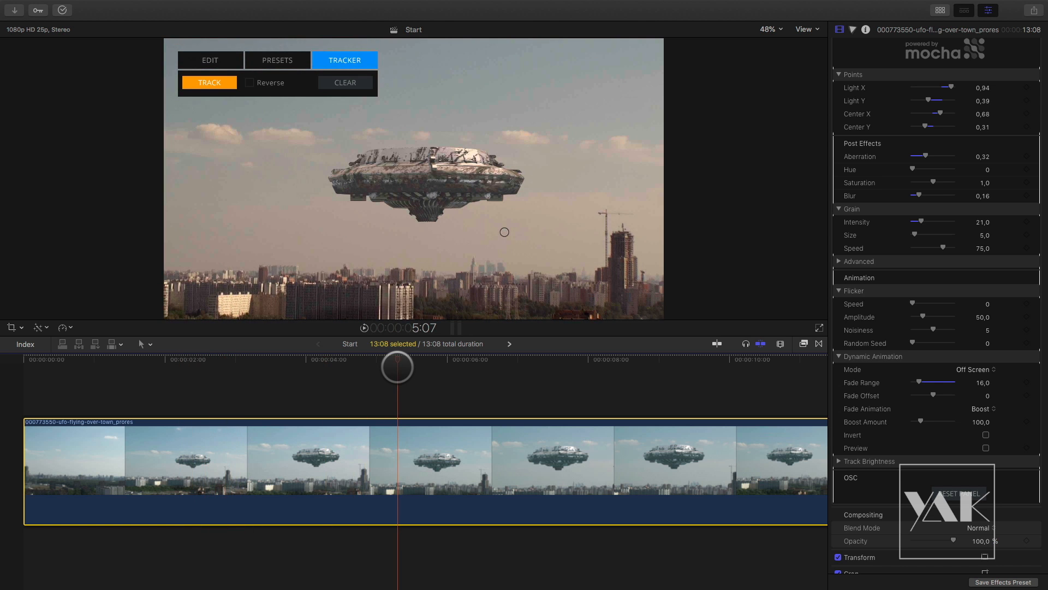
key(shift+z)
drag(650, 361, 713, 371)
key(Down)
key(Left)
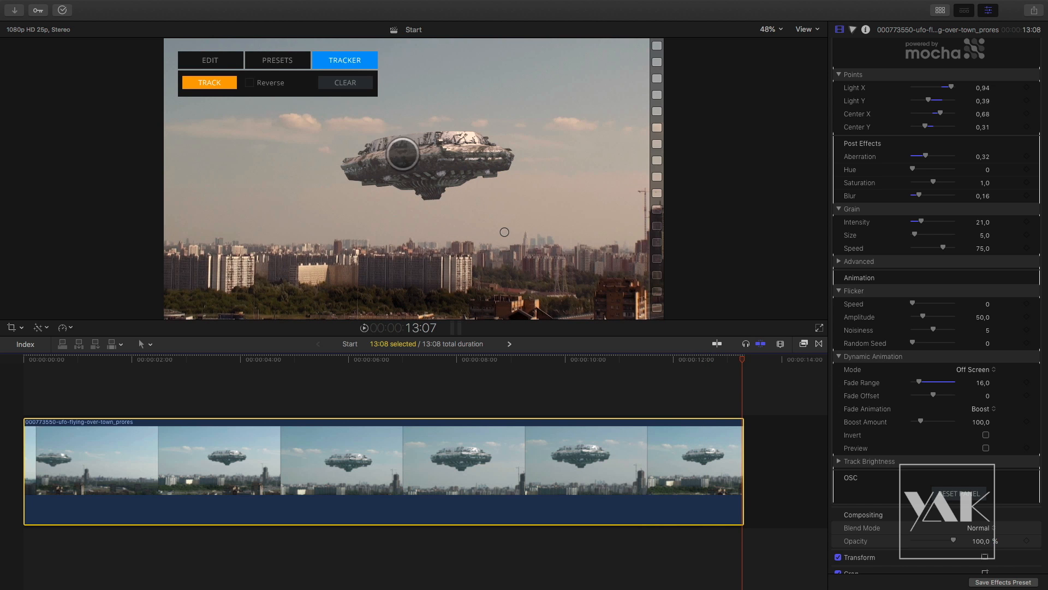
Preview the anamorphic LED Diode and Space Radiation flares, and apply Space Radiation to the UFO clip
click(804, 343)
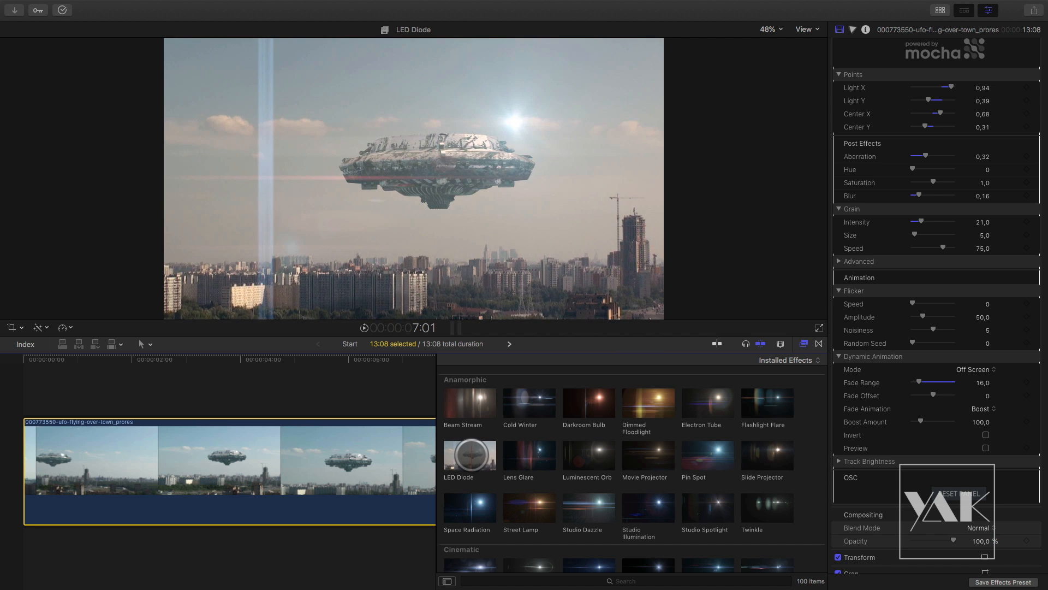
click(470, 455)
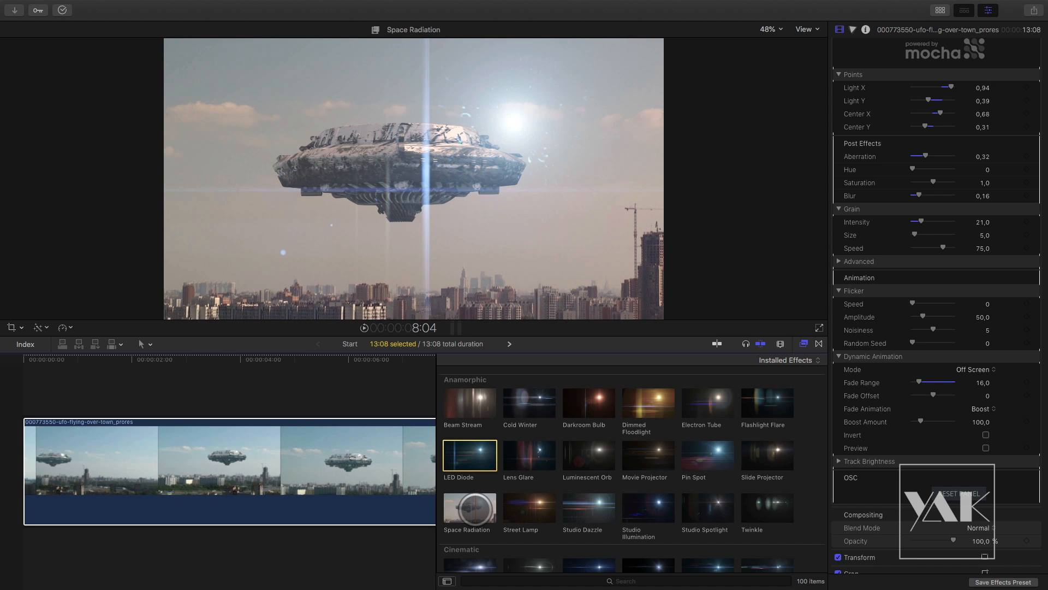
click(470, 508)
drag(474, 508, 328, 469)
click(802, 343)
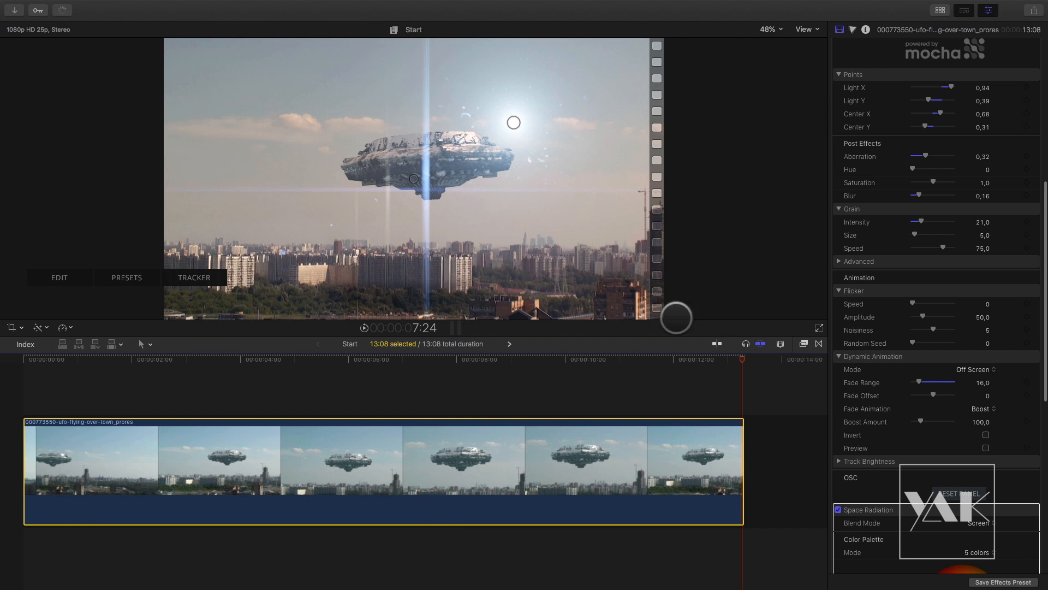
On the last frame, place the Space Radiation light under the UFO and move the on-screen control panel onto the image's upper edge
drag(513, 123, 431, 195)
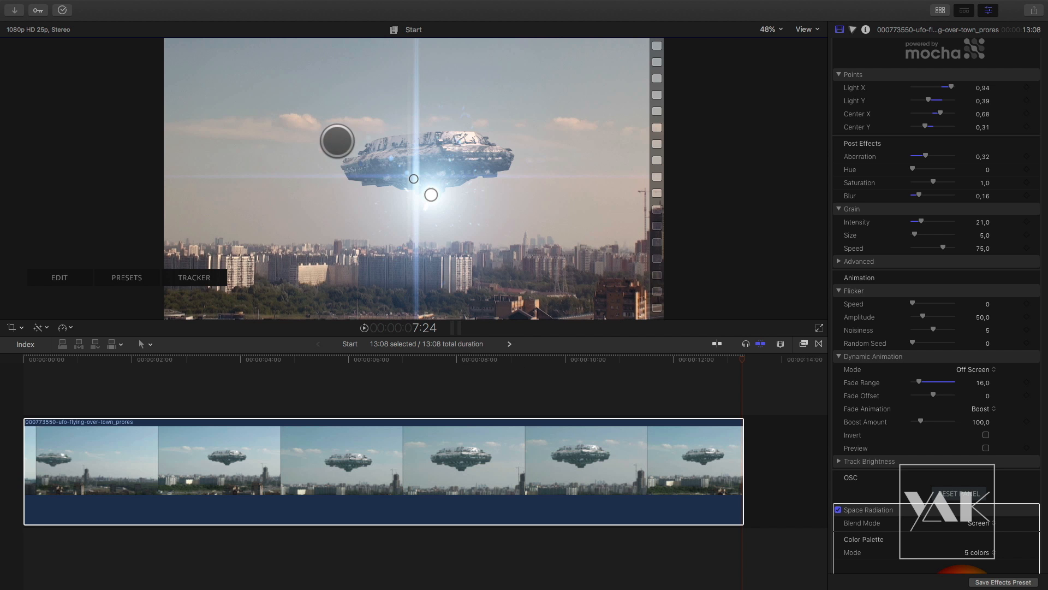
mouse_move(740, 357)
mouse_down()
mouse_move(142, 339)
mouse_move(732, 344)
mouse_up()
key(Left)
drag(159, 271, 302, 47)
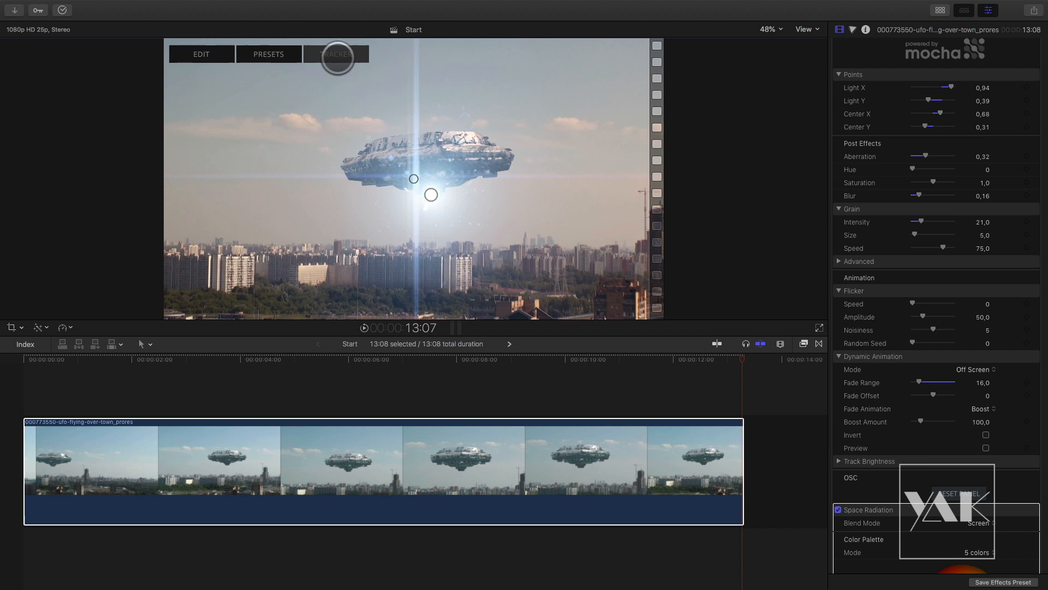
Collapse the Beam Stream settings and track the Space Radiation light in reverse from the last frame
click(335, 55)
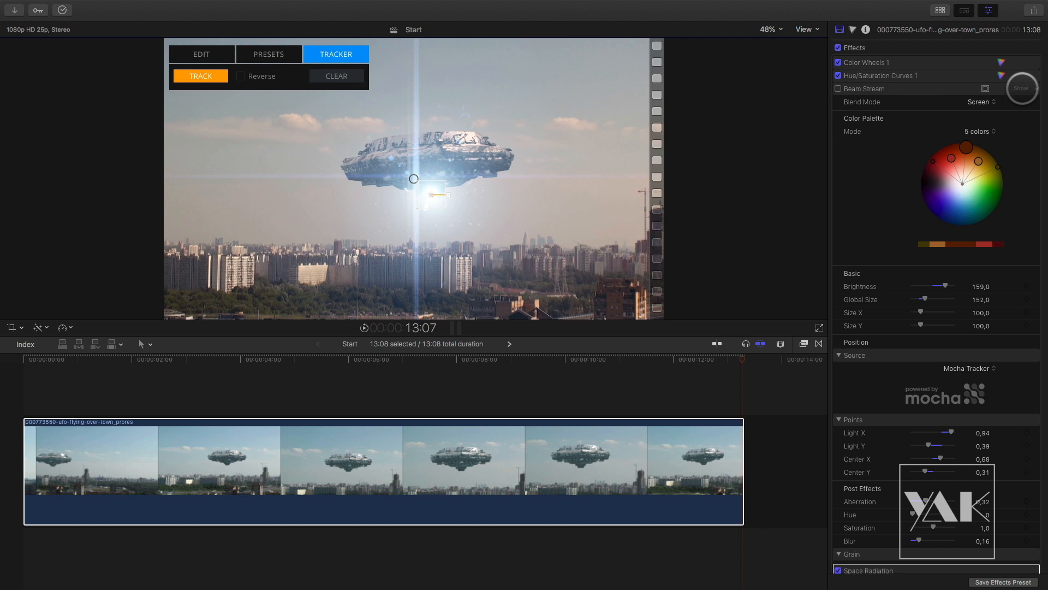
click(1021, 89)
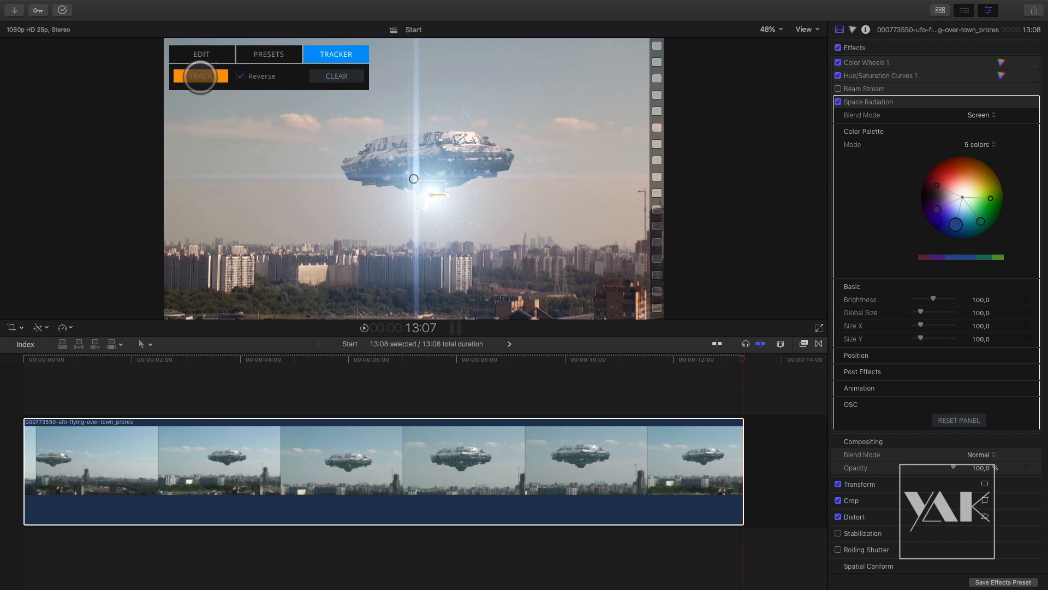
click(201, 76)
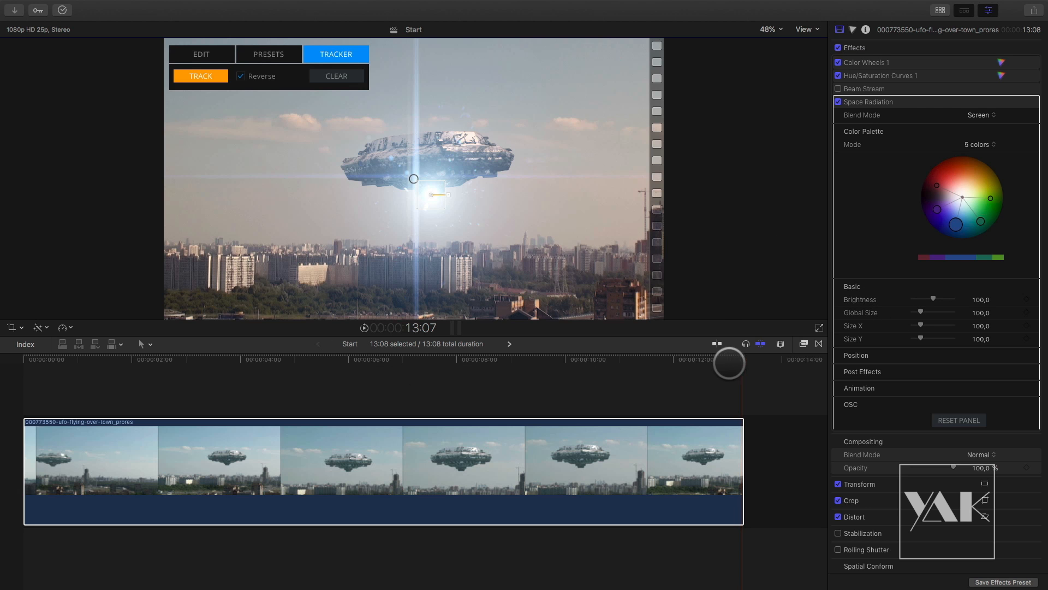
Go to 1:04, with the UFO partly off screen, and clear the Space Radiation tracking backwards from there
drag(738, 359, 87, 373)
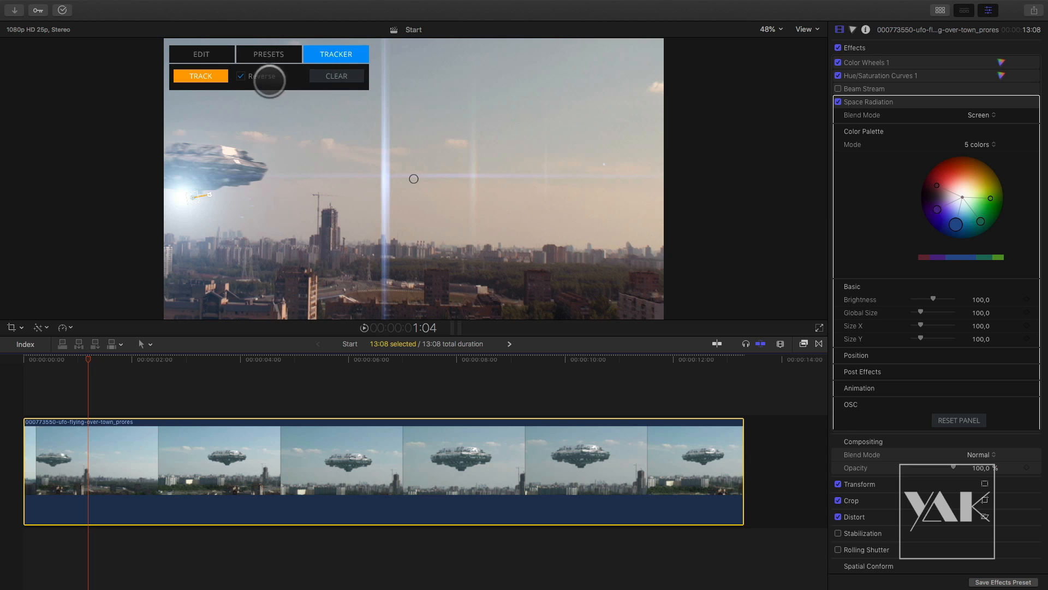
click(337, 76)
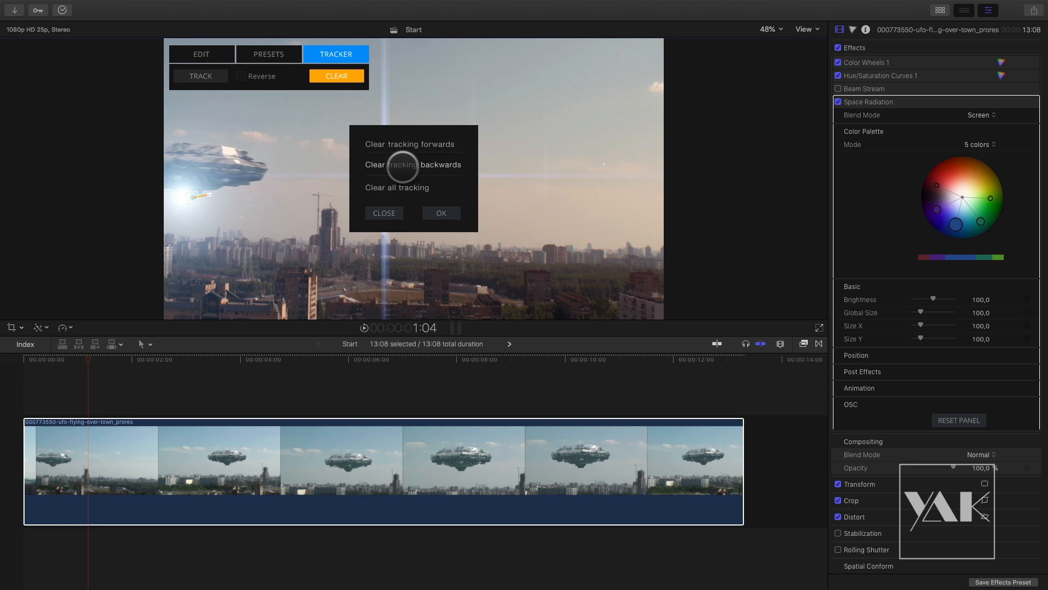
click(439, 213)
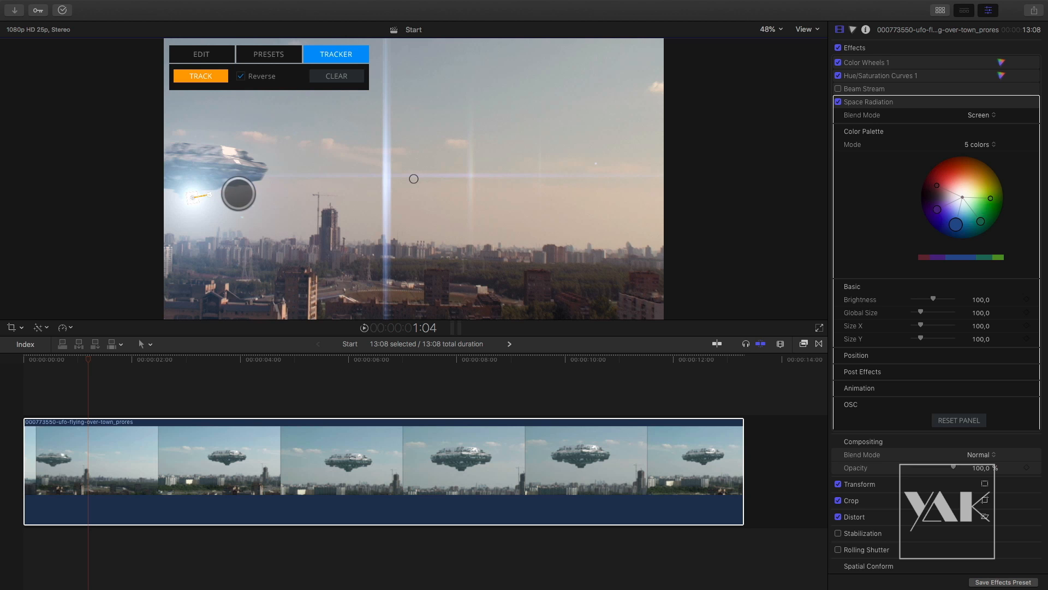
Move the tracked light from the UFO onto the tower under construction and track it in reverse from 1:04
click(211, 206)
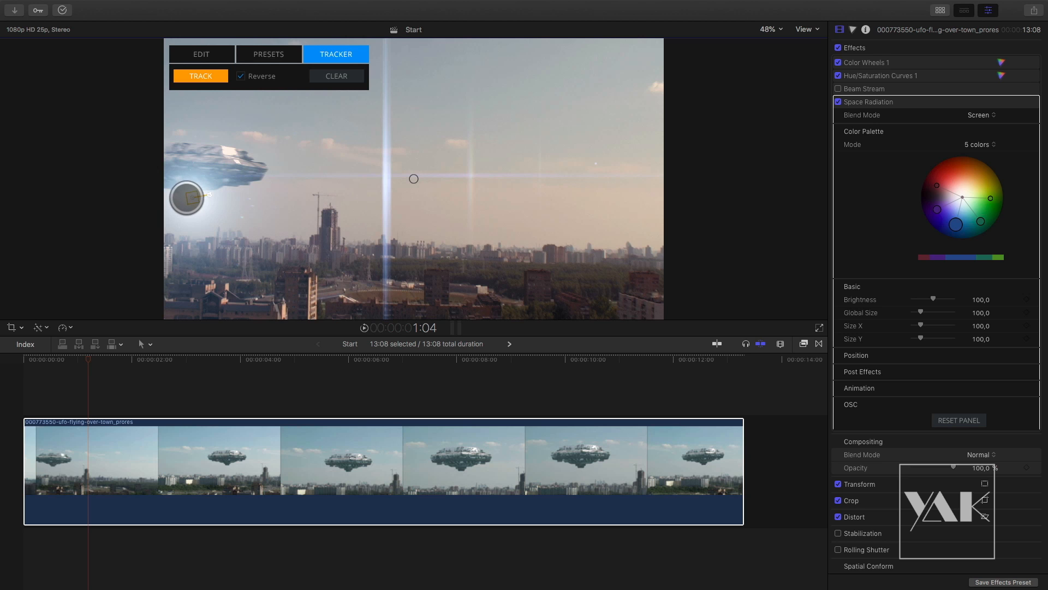
drag(192, 197, 329, 208)
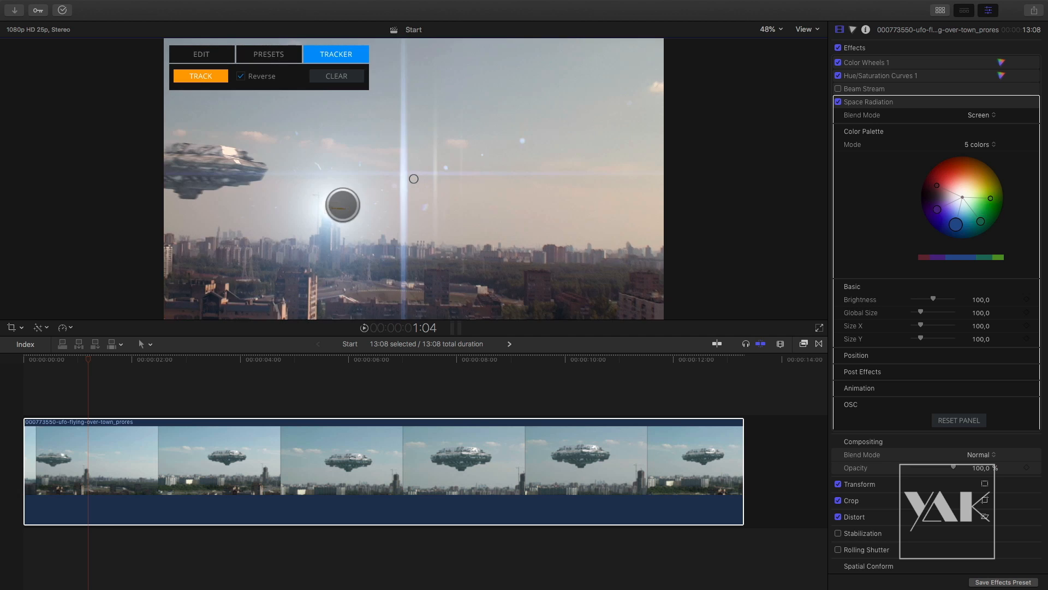
click(241, 76)
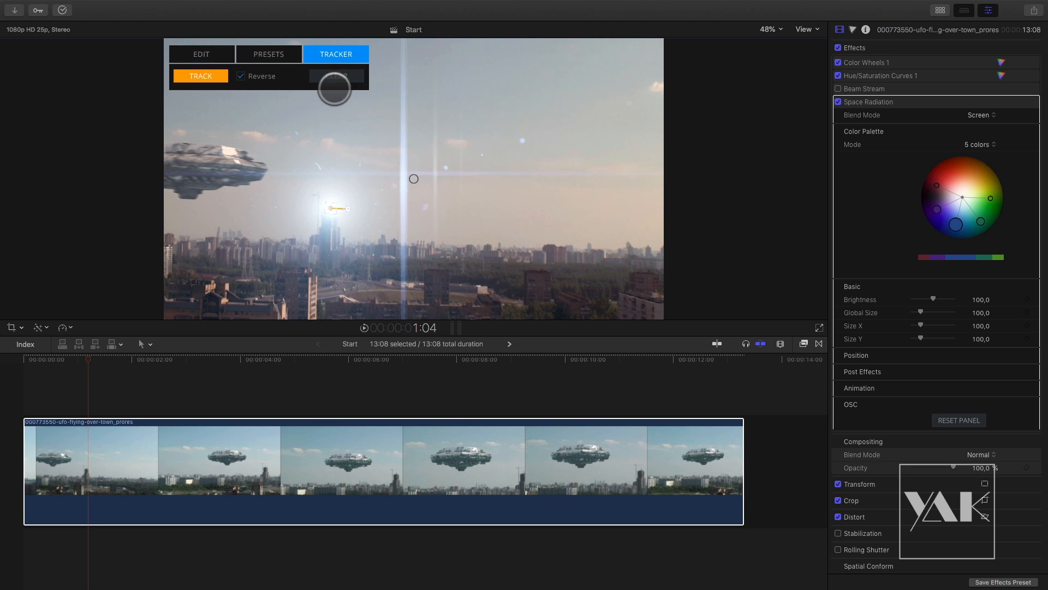
click(188, 75)
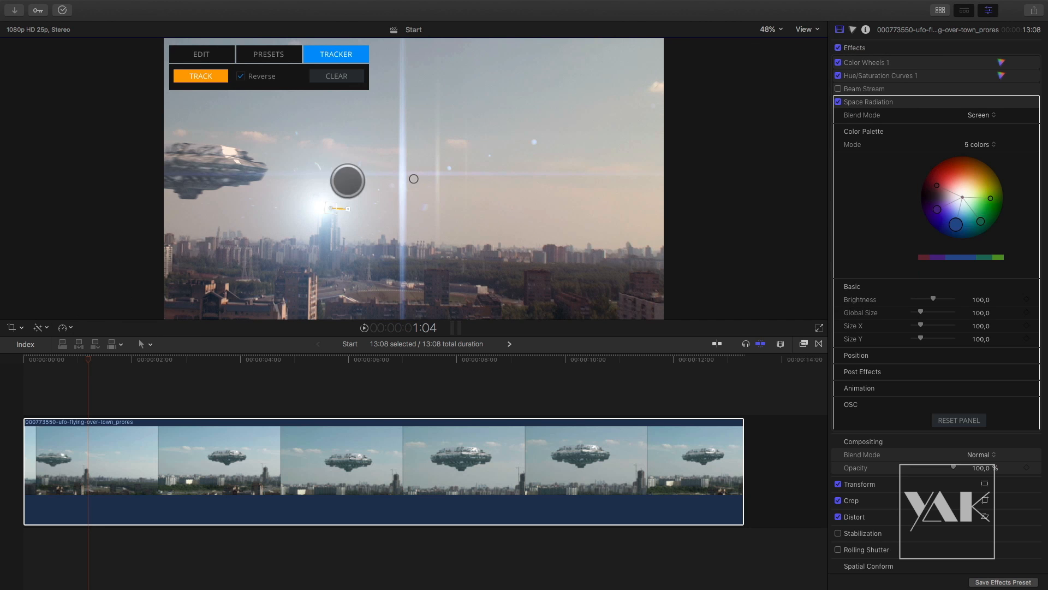
Move the Space Radiation light from the tower back to the underside of the UFO at 1:04
drag(329, 208, 188, 195)
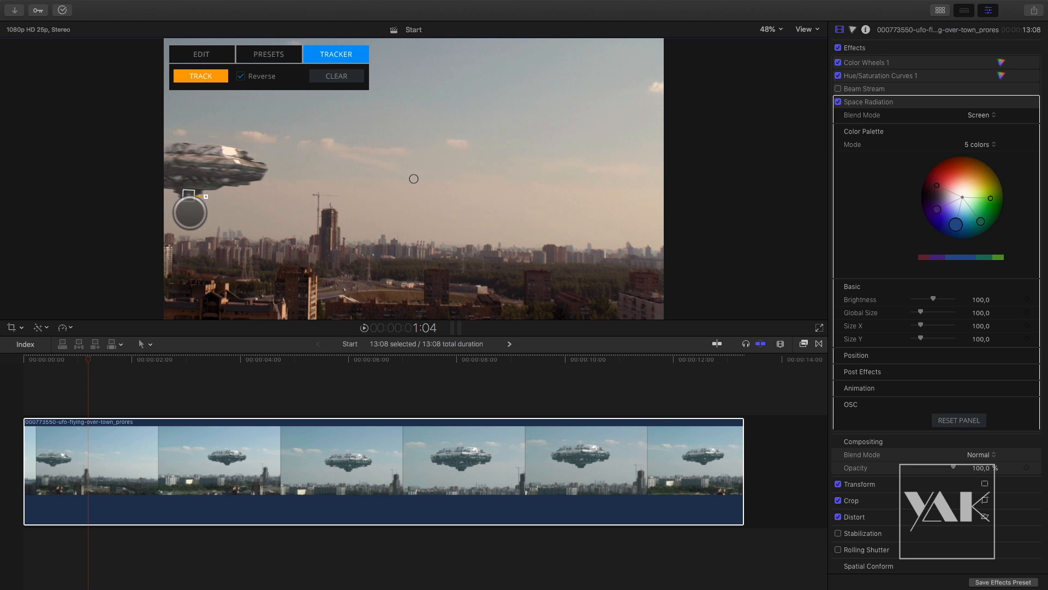
drag(82, 363, 6, 368)
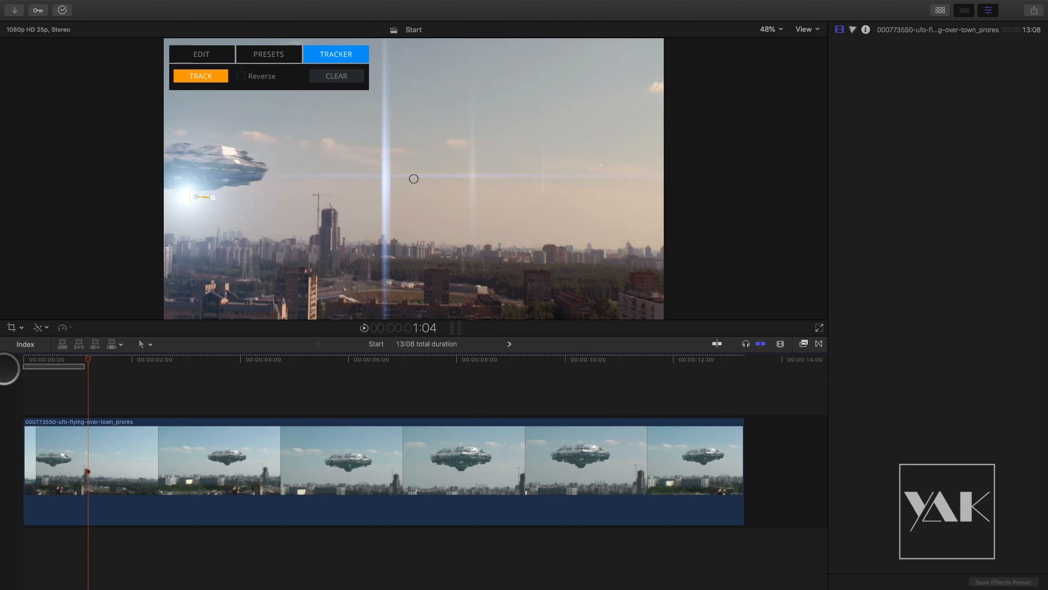
Play the clip from the start to 12:00 to review the tracked Space Radiation light, and close the tracker controls
drag(76, 360, 18, 359)
key(space)
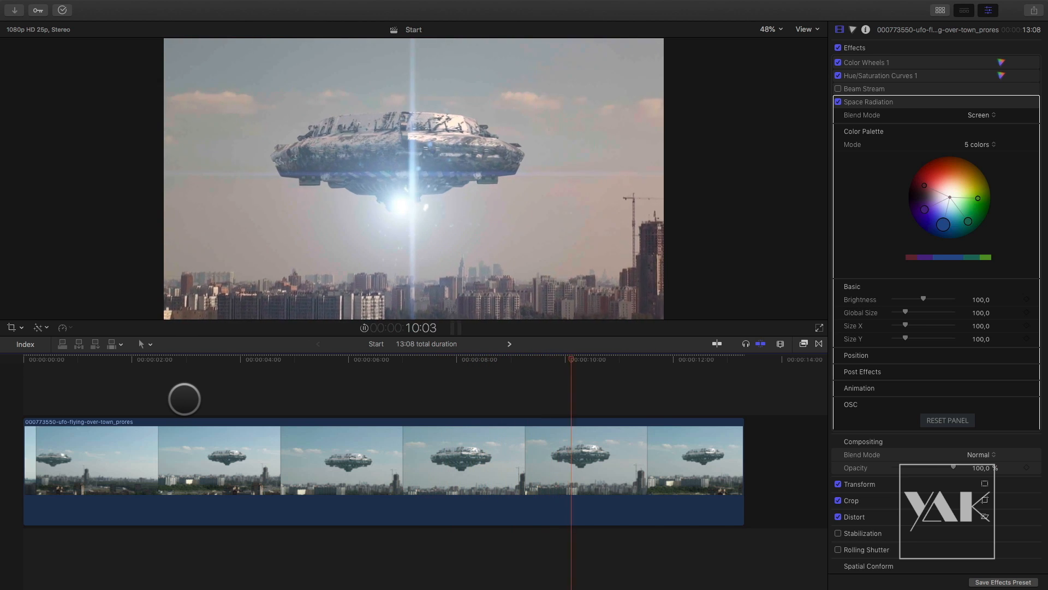
key(space)
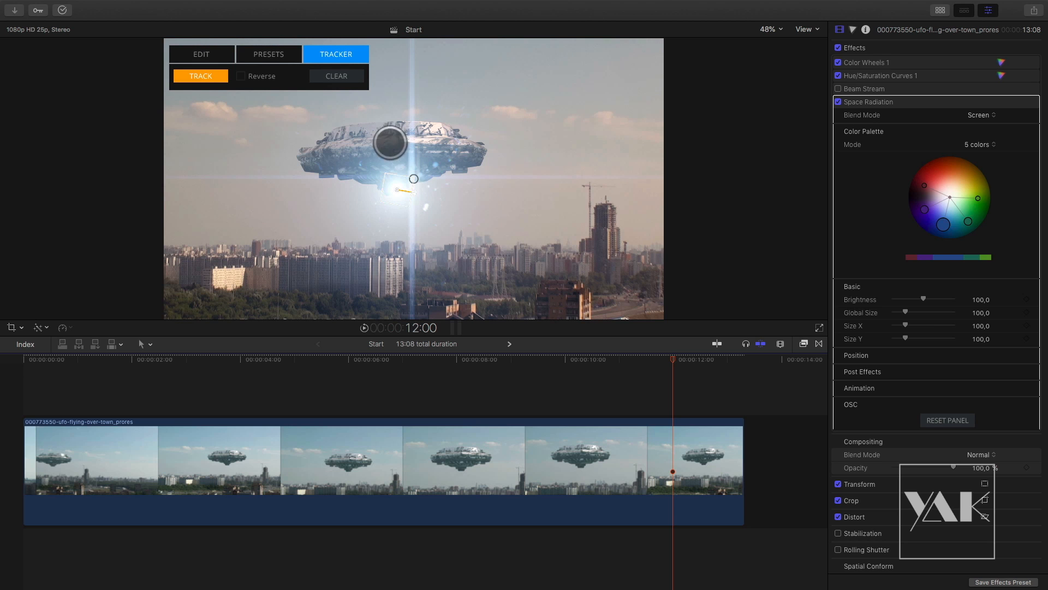
click(336, 54)
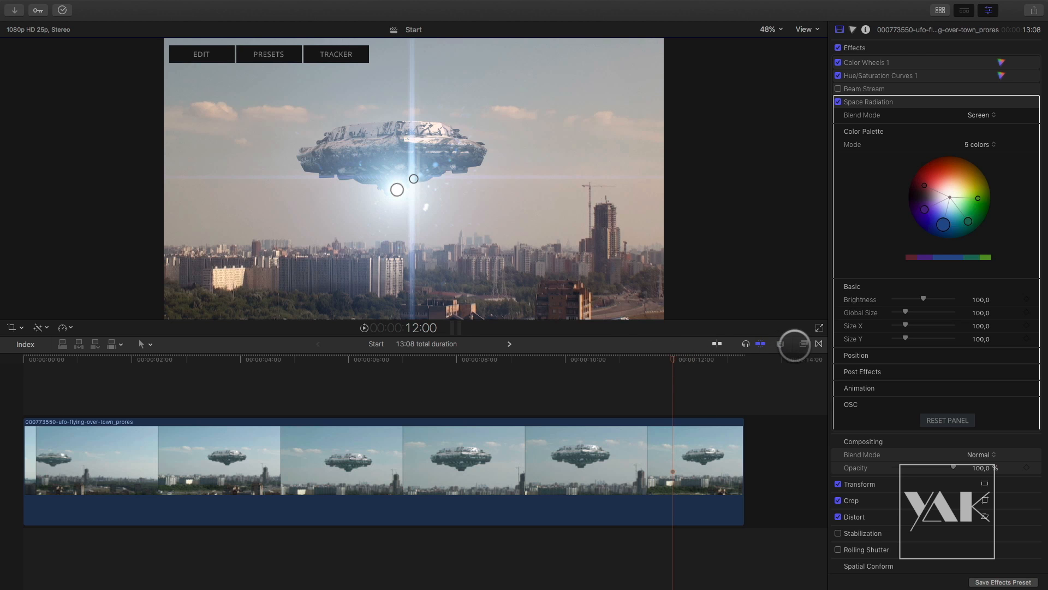
Look over the installed flare effects, and view the category list in the flare's own preset library
click(804, 343)
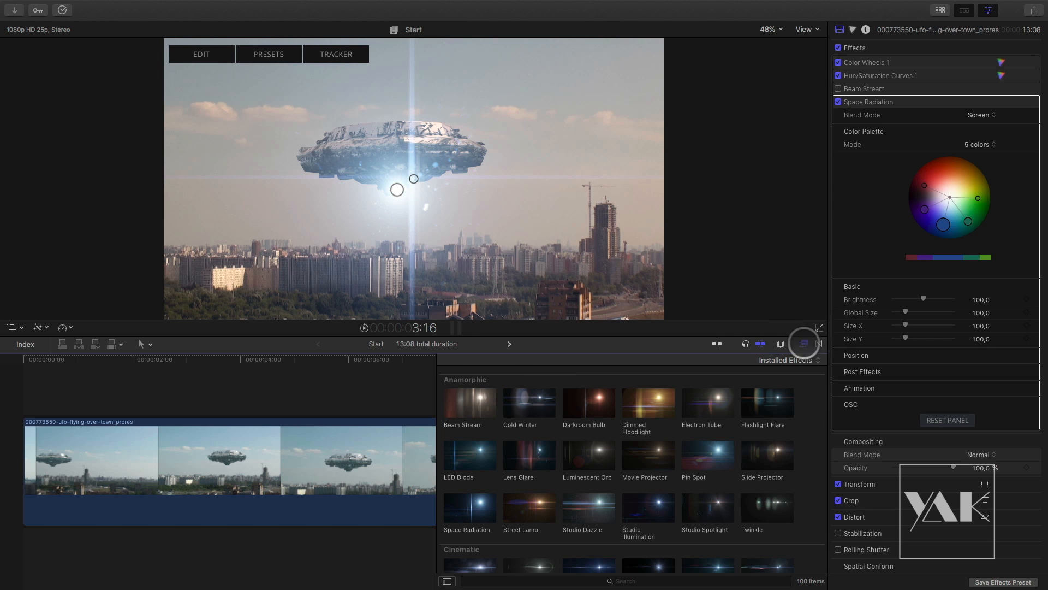
click(803, 343)
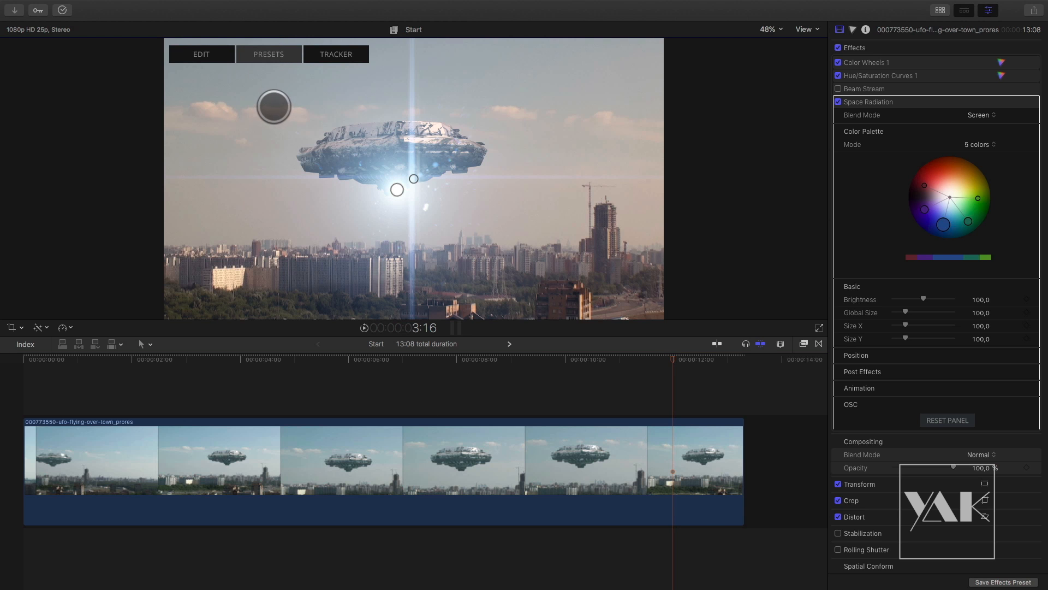
drag(806, 193, 767, 176)
click(649, 169)
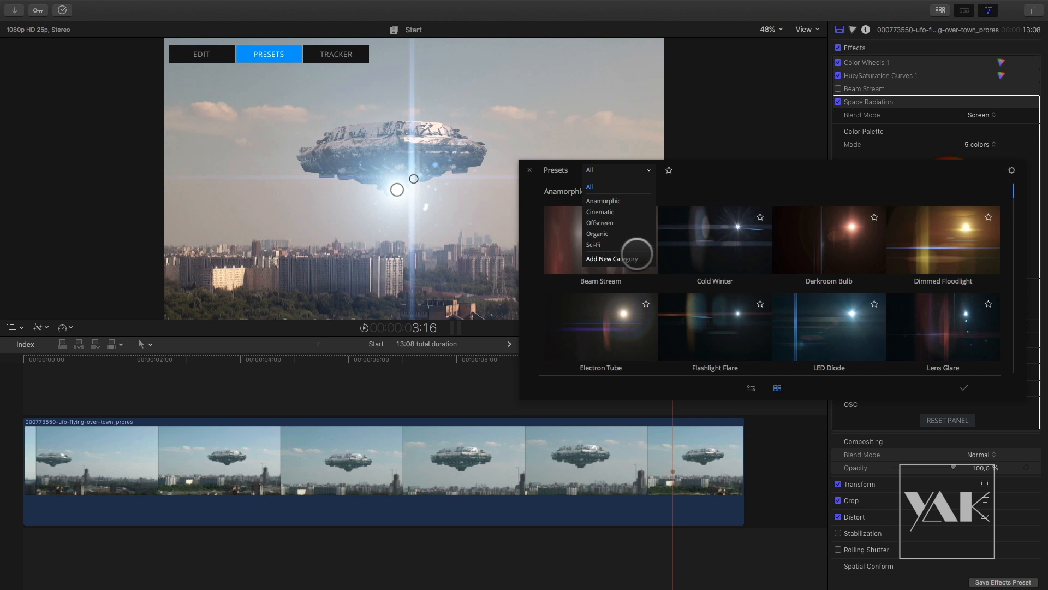
Mark the Beam Stream, Flashlight Flare and LED Diode presets as favourites and check them with the favourites filter
click(669, 171)
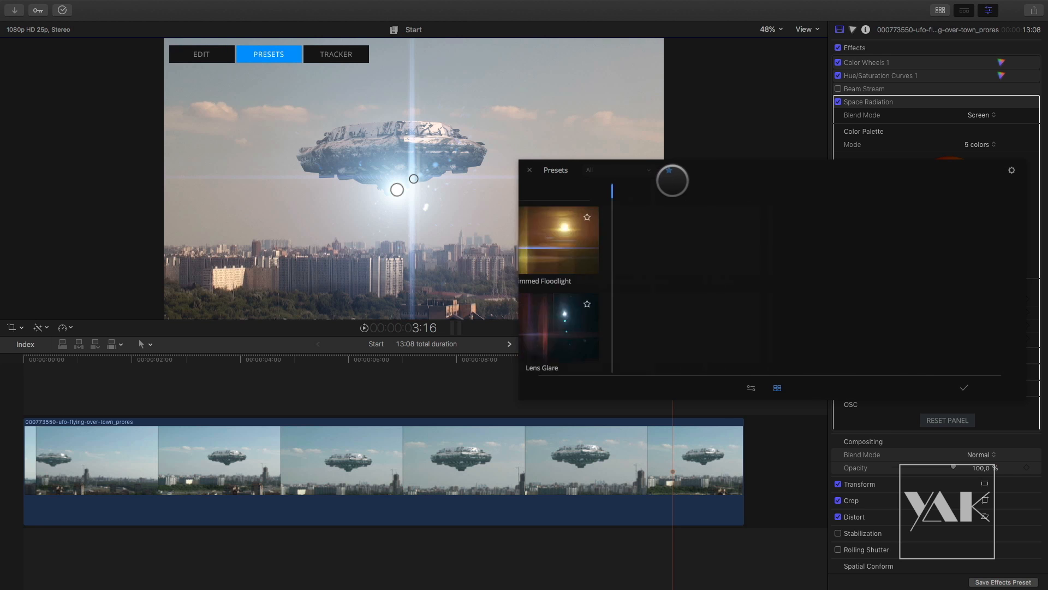
click(669, 171)
click(646, 218)
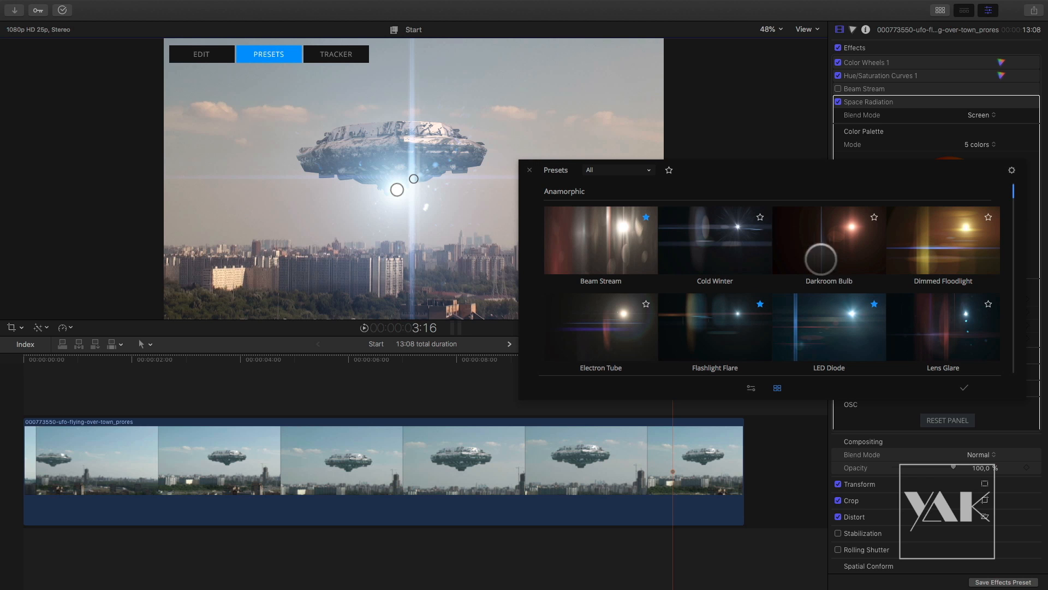
click(669, 170)
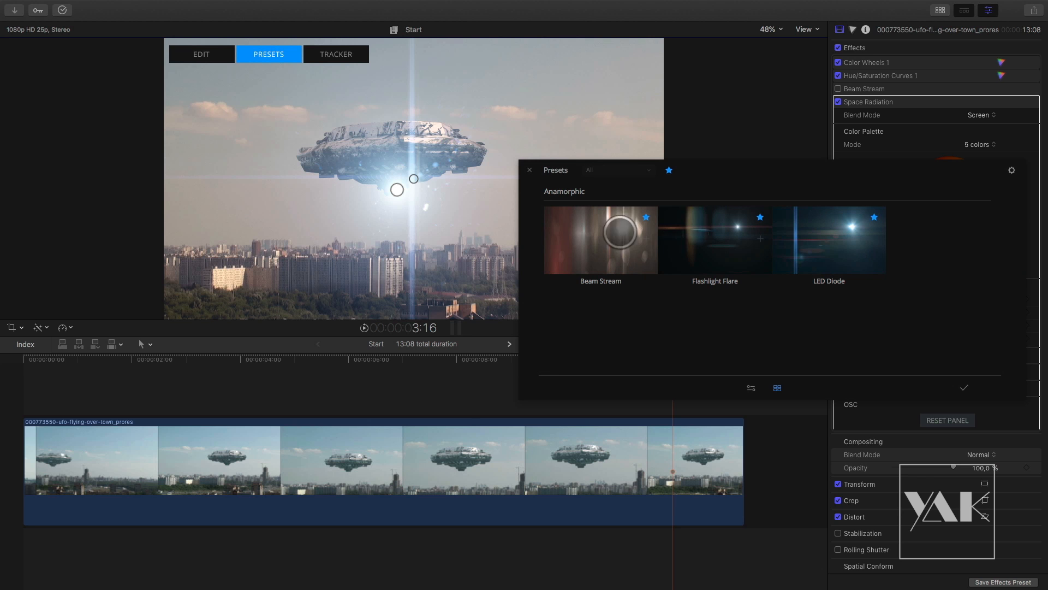
click(668, 169)
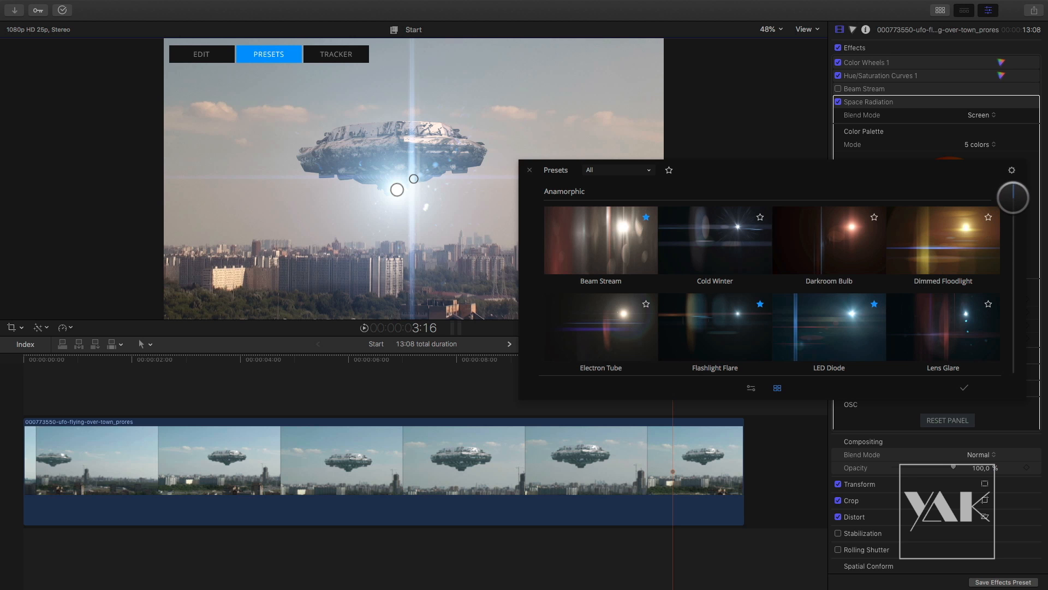
Try the Street Lamp preset on the tracked light and scrub the clip to check how it looks
drag(1014, 196, 1018, 214)
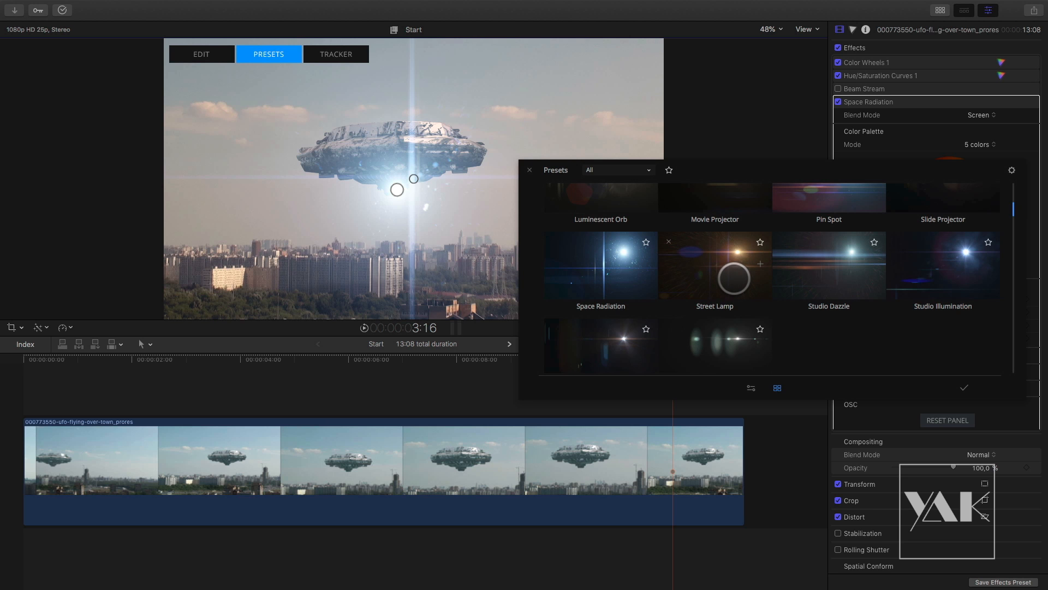
click(733, 266)
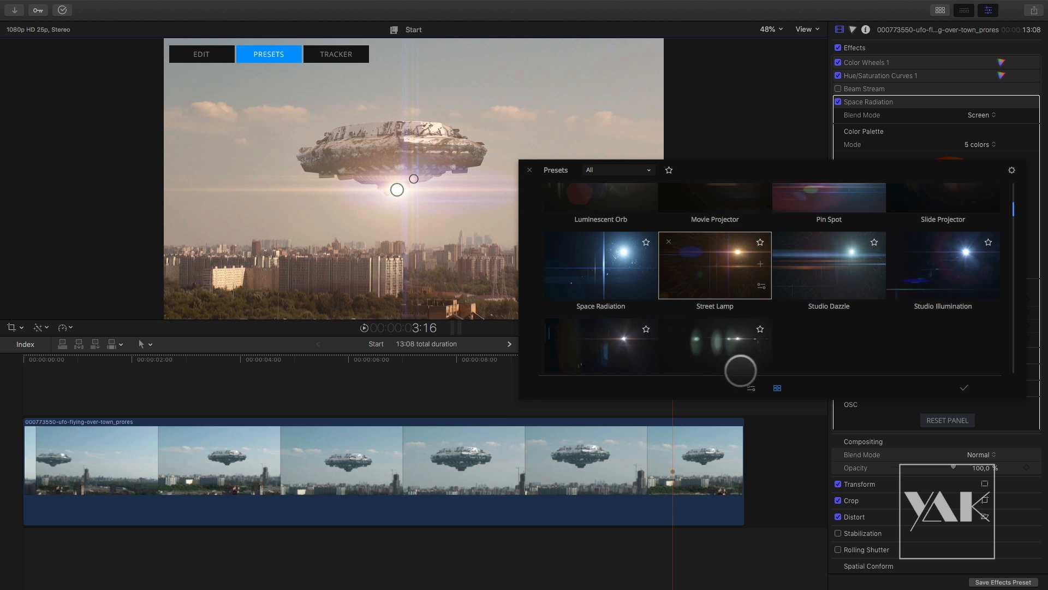
drag(472, 361, 670, 326)
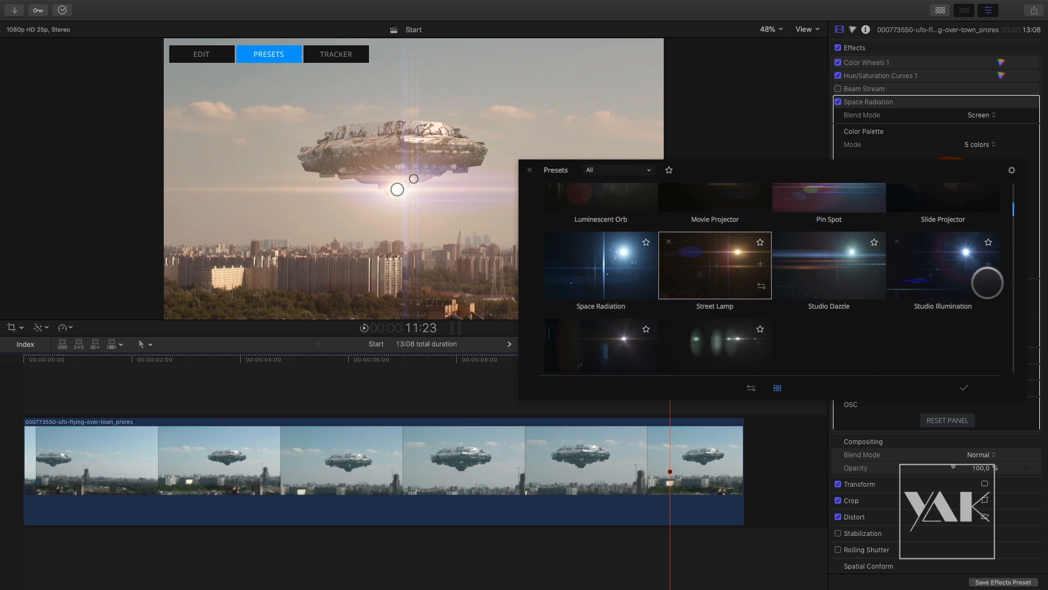
Apply the UFO Glimmer preset to the tracked light under the UFO and close the preset library
scroll(1013, 214, down, 2)
drag(1013, 214, 1020, 368)
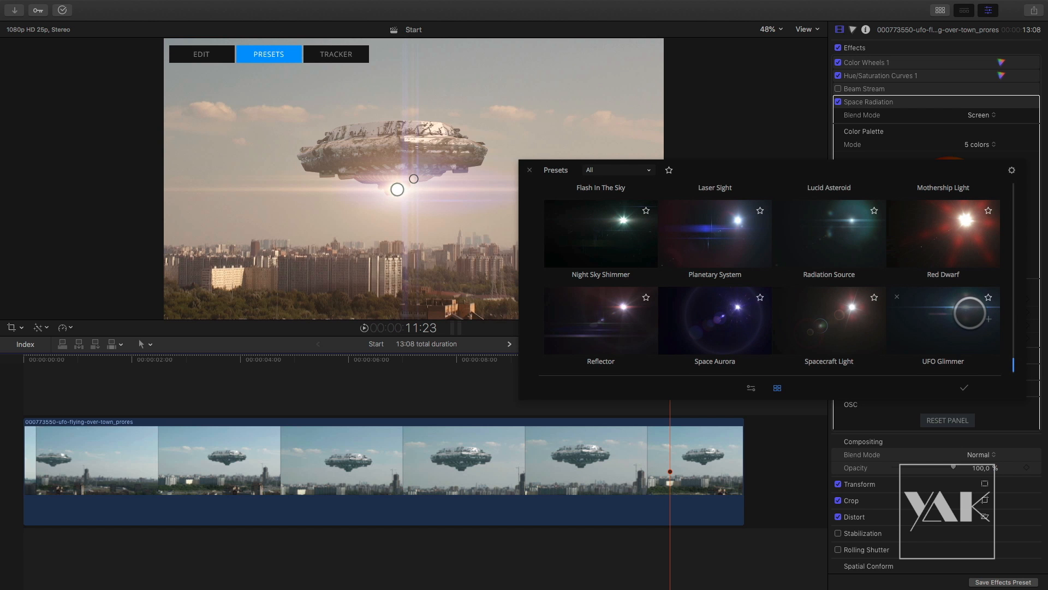
click(971, 311)
click(529, 170)
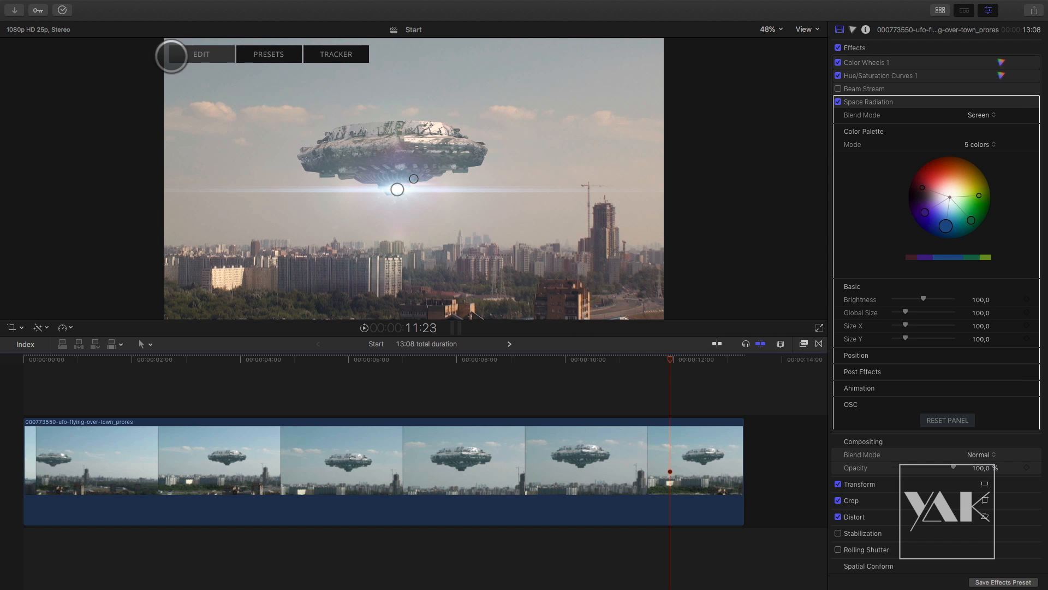
Go to 10:21, open the flare for editing and rotate its colour palette from blue to warm orange-red
drag(662, 357, 610, 354)
click(201, 53)
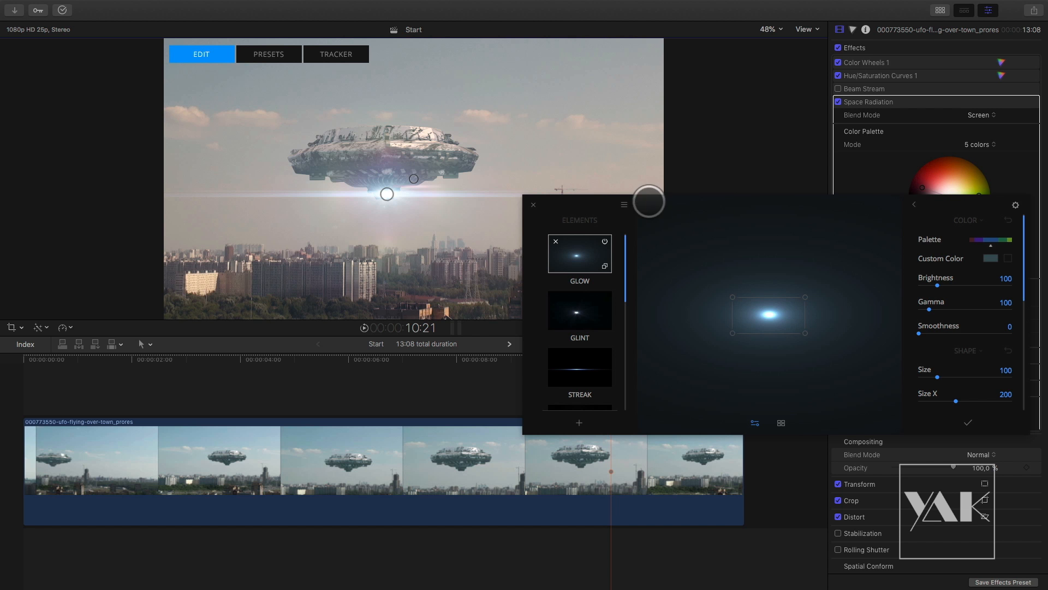
drag(592, 204, 454, 295)
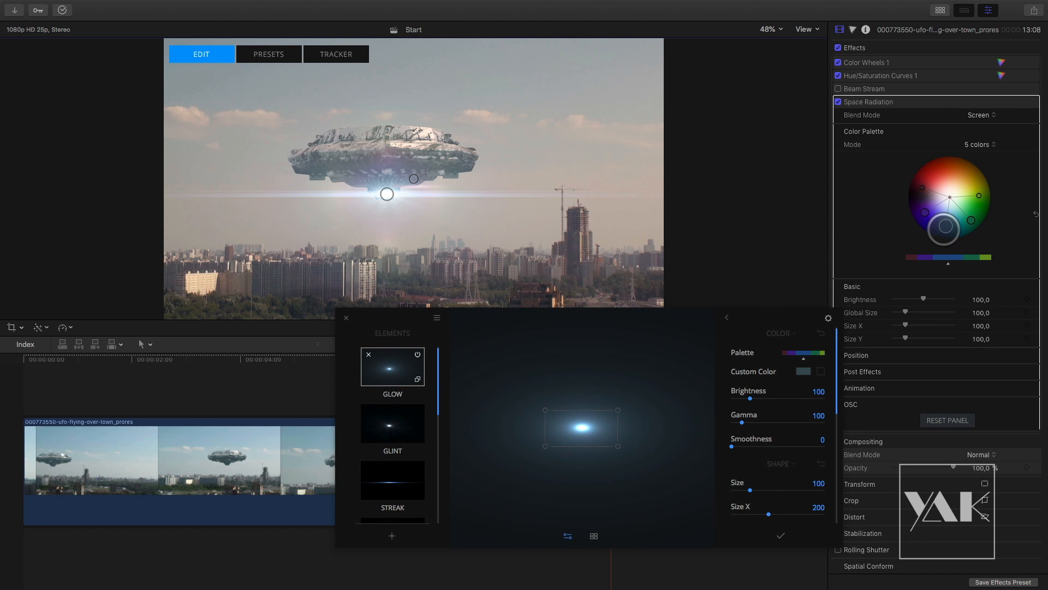
drag(925, 217, 951, 164)
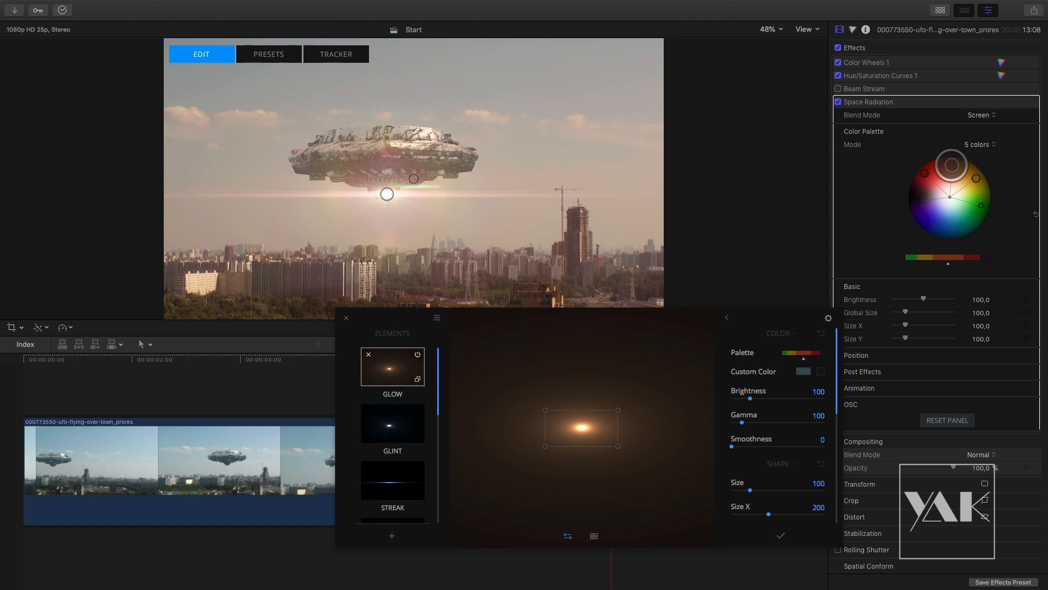
drag(411, 311, 645, 217)
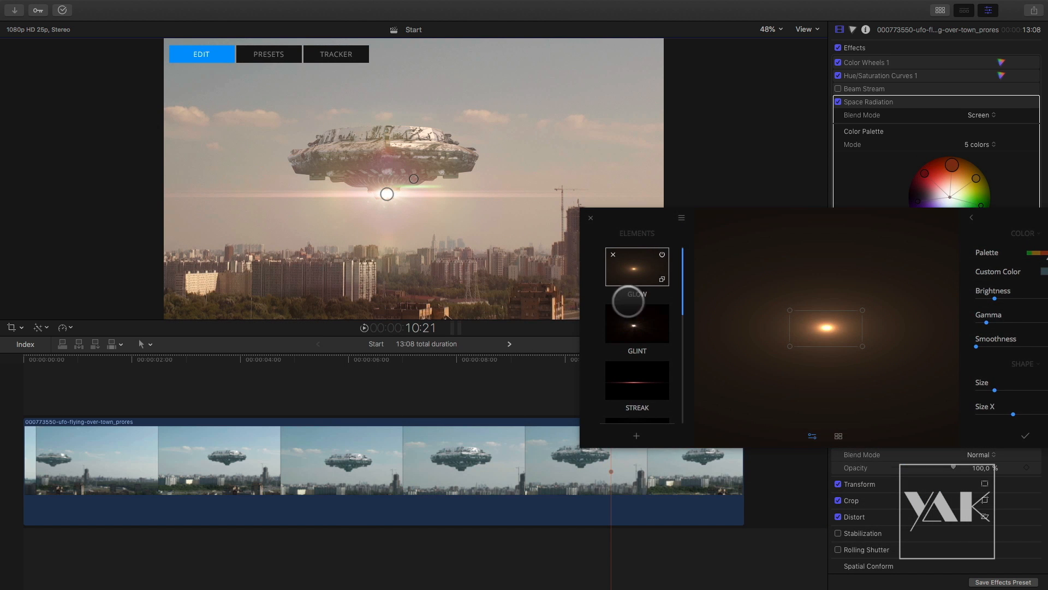
Enlarge the Glow element in width and height, and nudge the flare's light source slightly left beneath the UFO
click(639, 327)
click(635, 267)
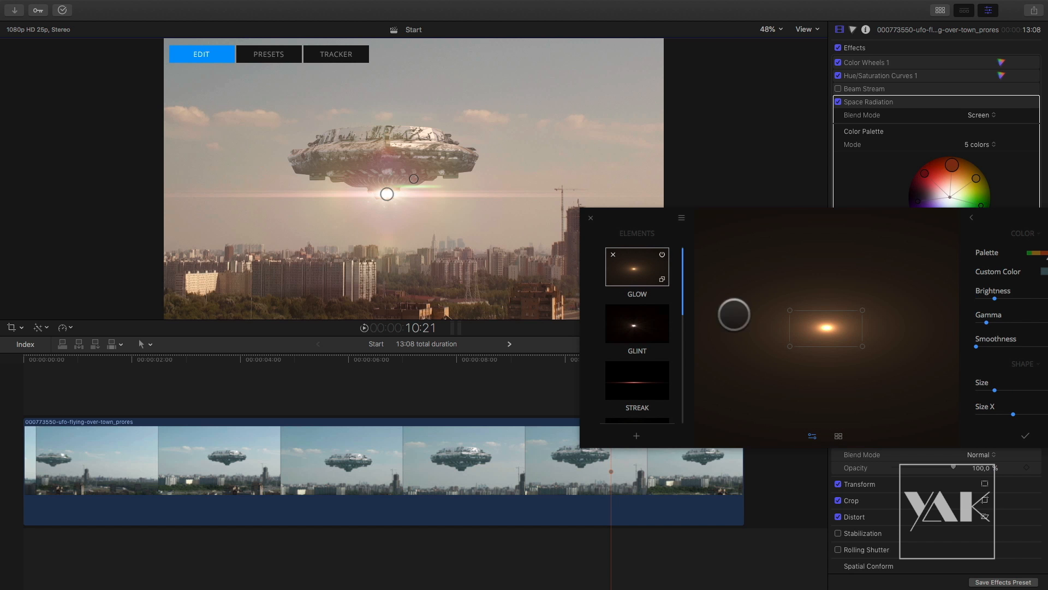
drag(832, 346, 834, 363)
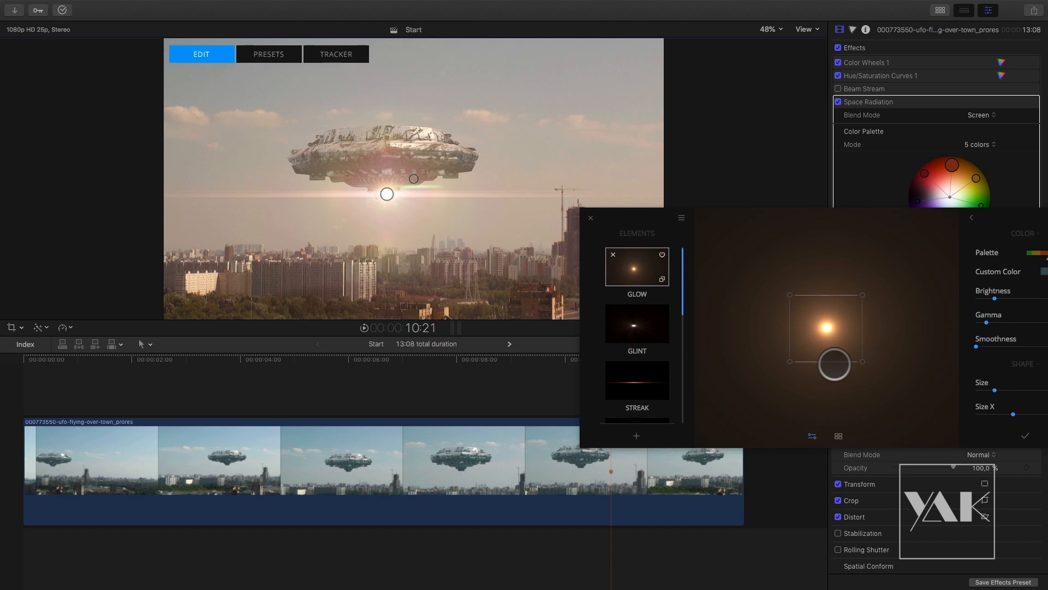
drag(790, 331, 779, 331)
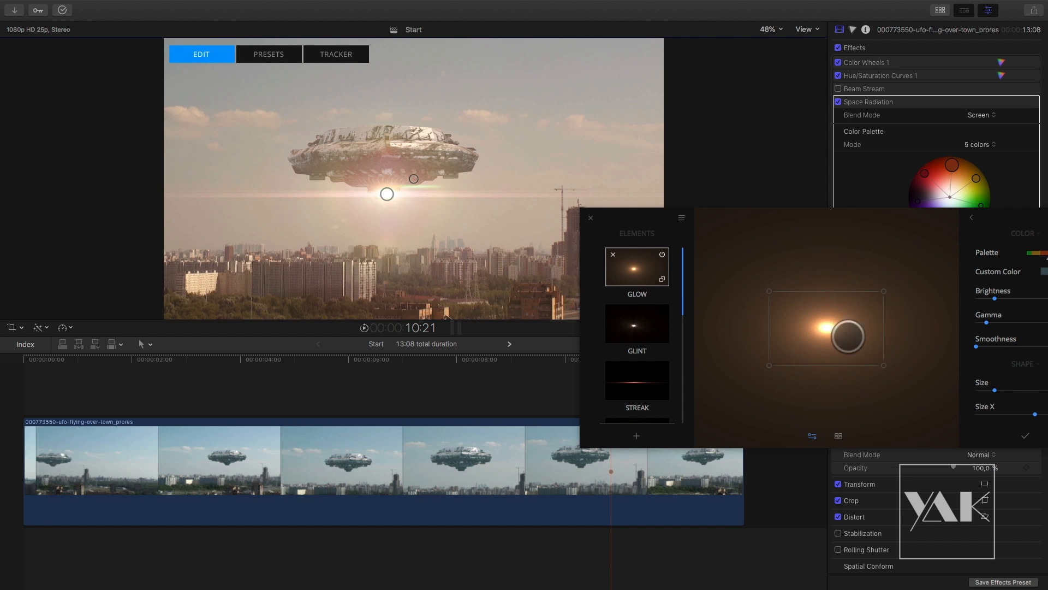
drag(833, 374, 838, 398)
mouse_move(392, 175)
drag(387, 193, 381, 195)
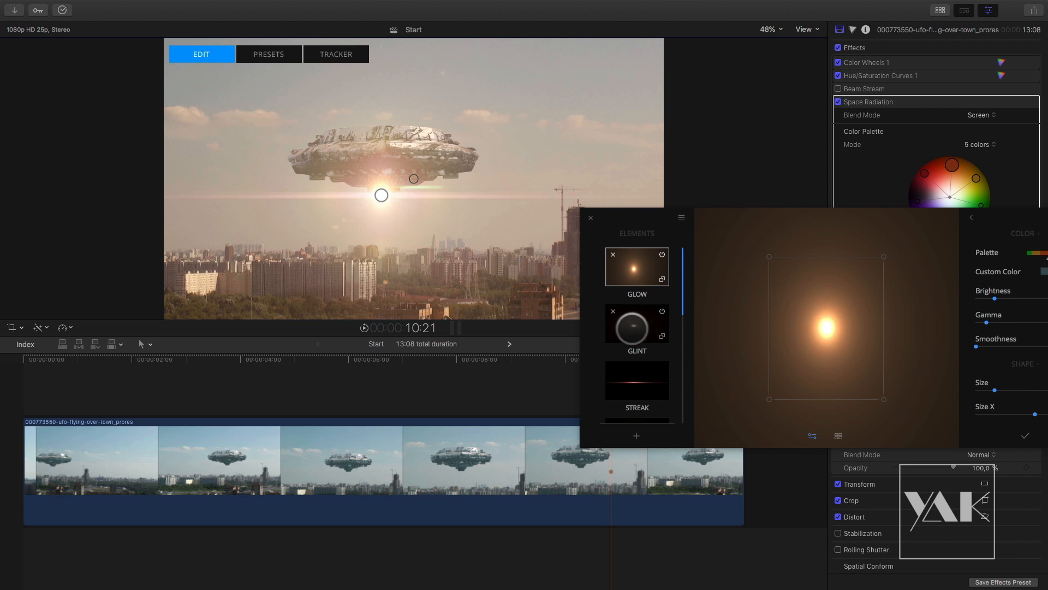
Enlarge the Glint element and slightly thin the Streak element to a Size Y of 86
click(631, 327)
mouse_move(904, 367)
mouse_down()
mouse_move(931, 384)
mouse_move(917, 374)
mouse_up()
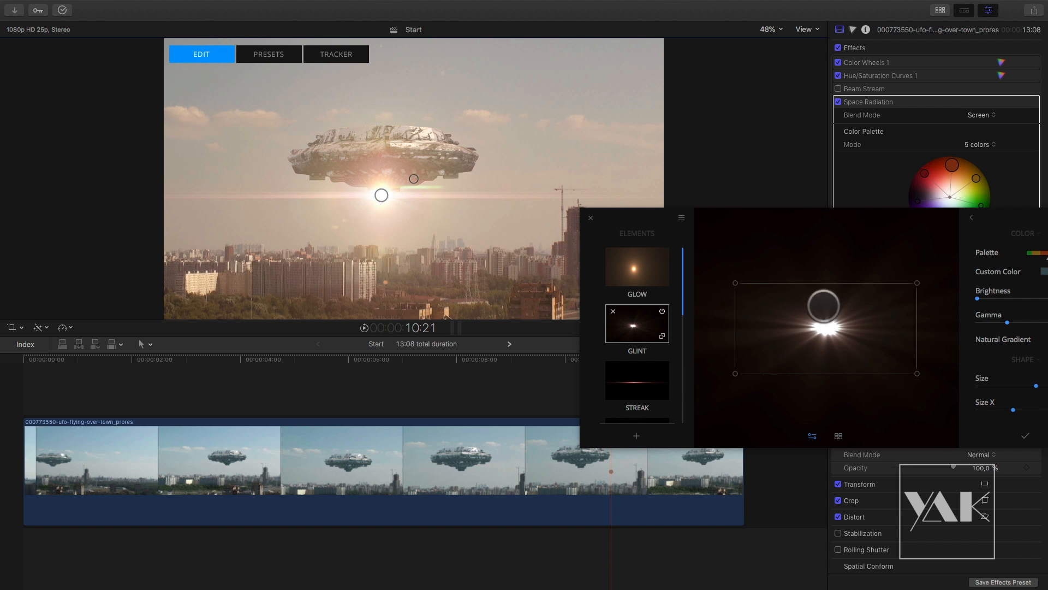
drag(683, 309, 683, 335)
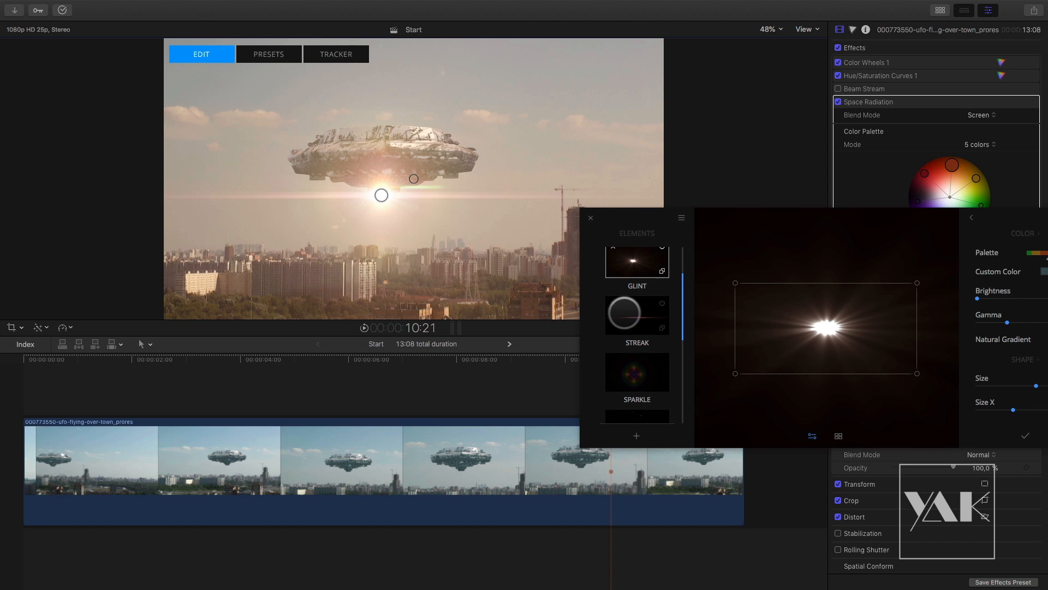
click(637, 322)
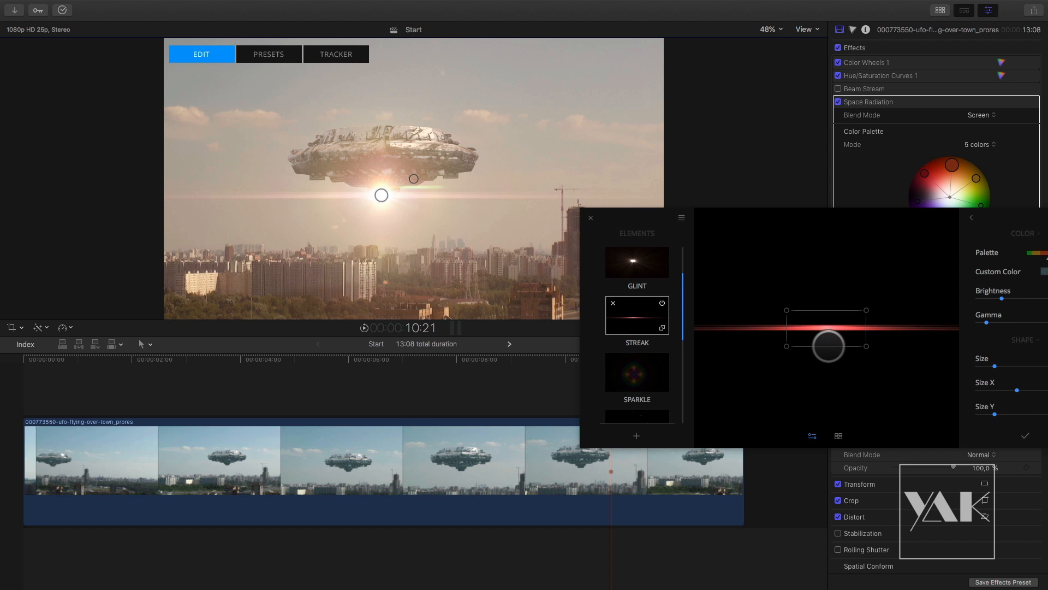
mouse_move(829, 347)
mouse_down()
mouse_move(834, 362)
mouse_move(827, 328)
mouse_move(835, 375)
mouse_move(833, 351)
mouse_move(788, 342)
mouse_up()
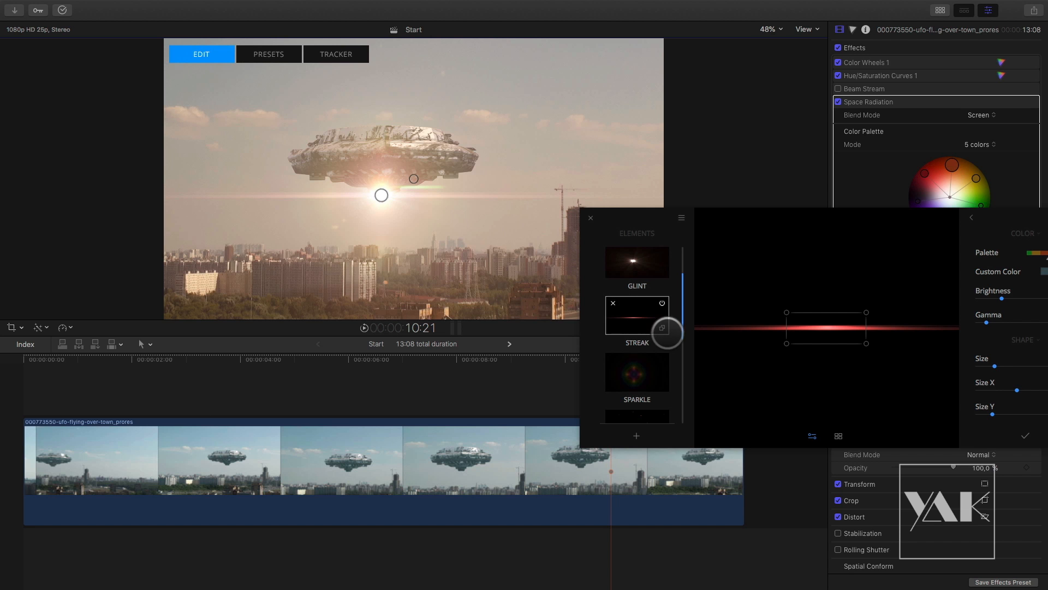
Duplicate the Streak element and set the copy's Offset Y to 33
click(663, 328)
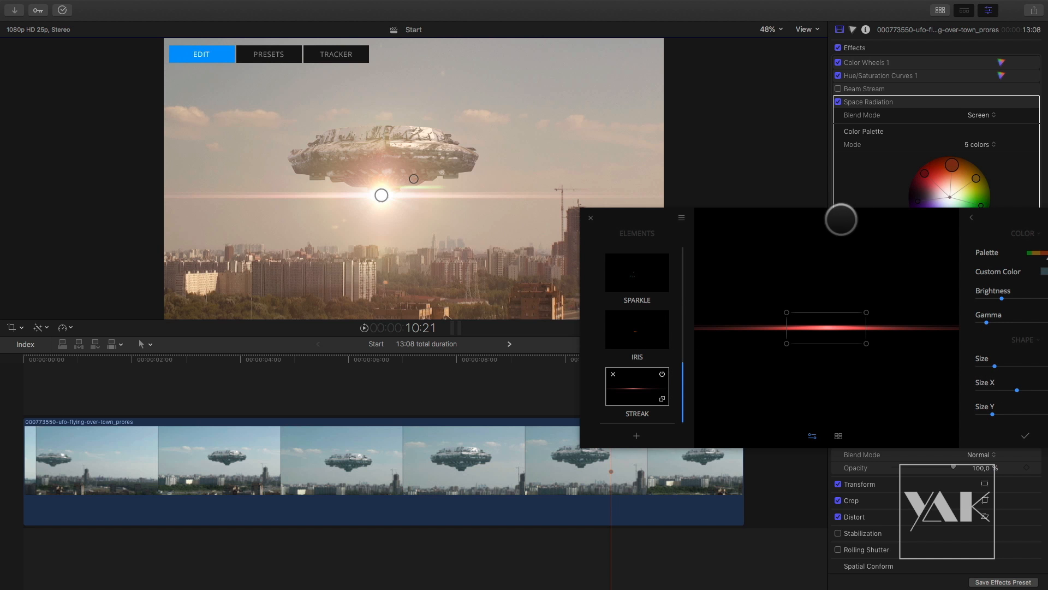
drag(653, 218, 218, 274)
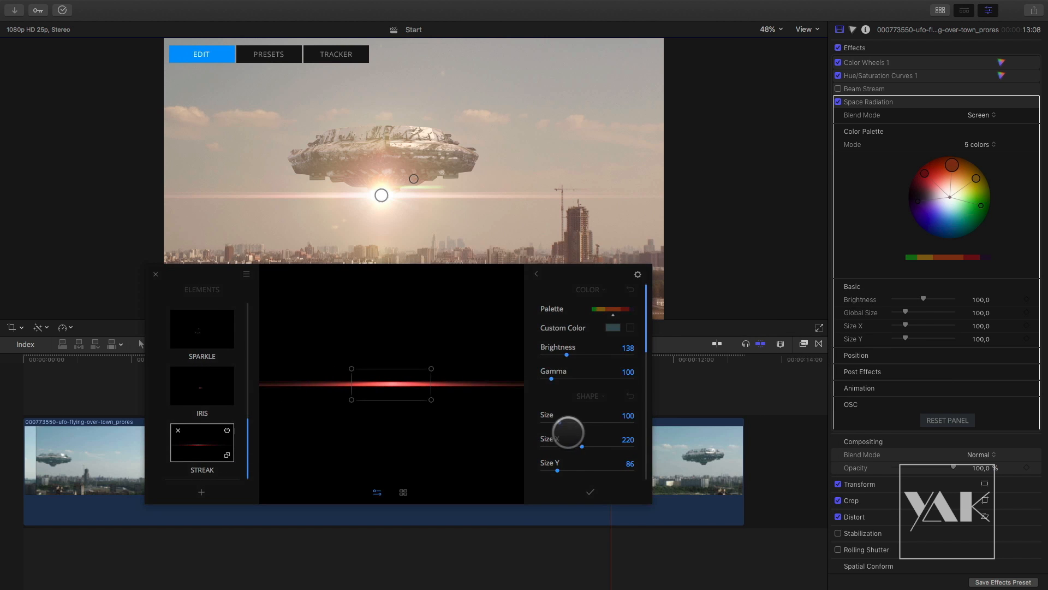
scroll(646, 348, down, 5)
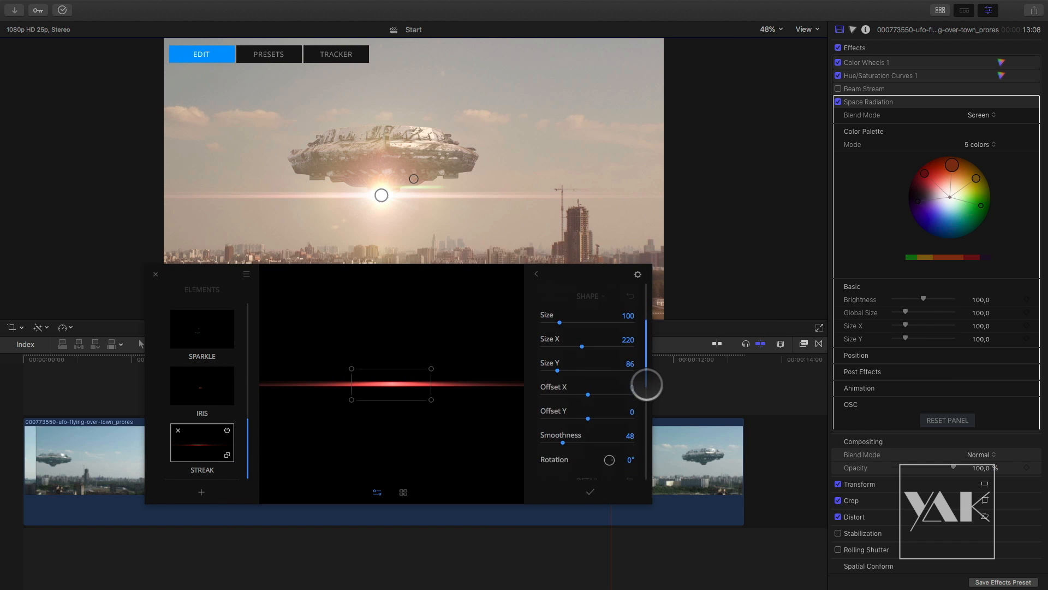
drag(587, 413, 596, 413)
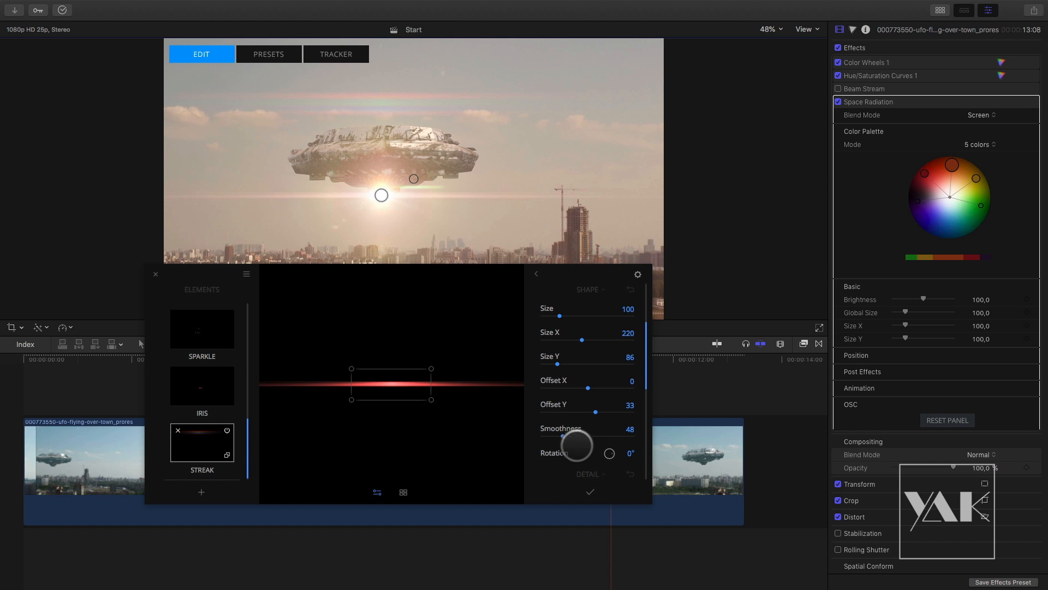
Set the duplicated streak's Smoothness to 48 and tilt the streak slightly
drag(566, 436, 563, 436)
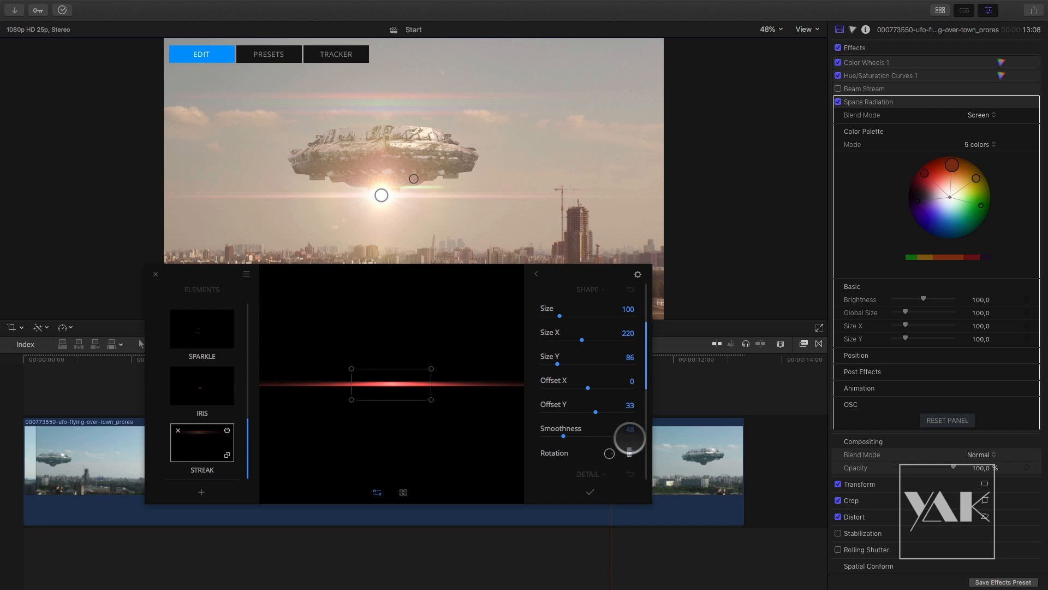
mouse_move(608, 461)
mouse_down()
mouse_move(615, 449)
mouse_move(449, 371)
mouse_move(472, 357)
mouse_up()
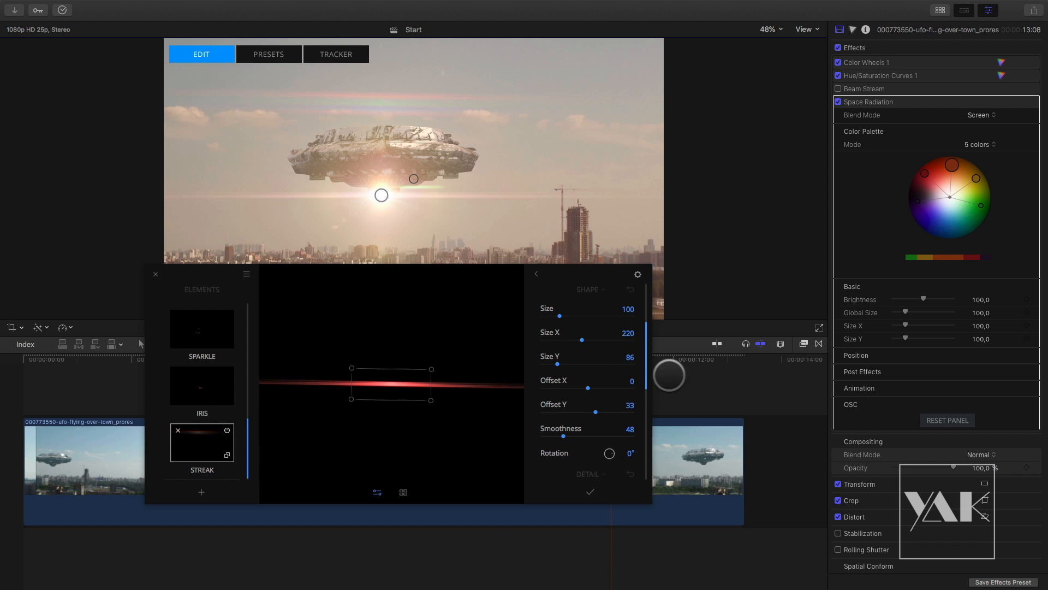
drag(644, 359, 628, 331)
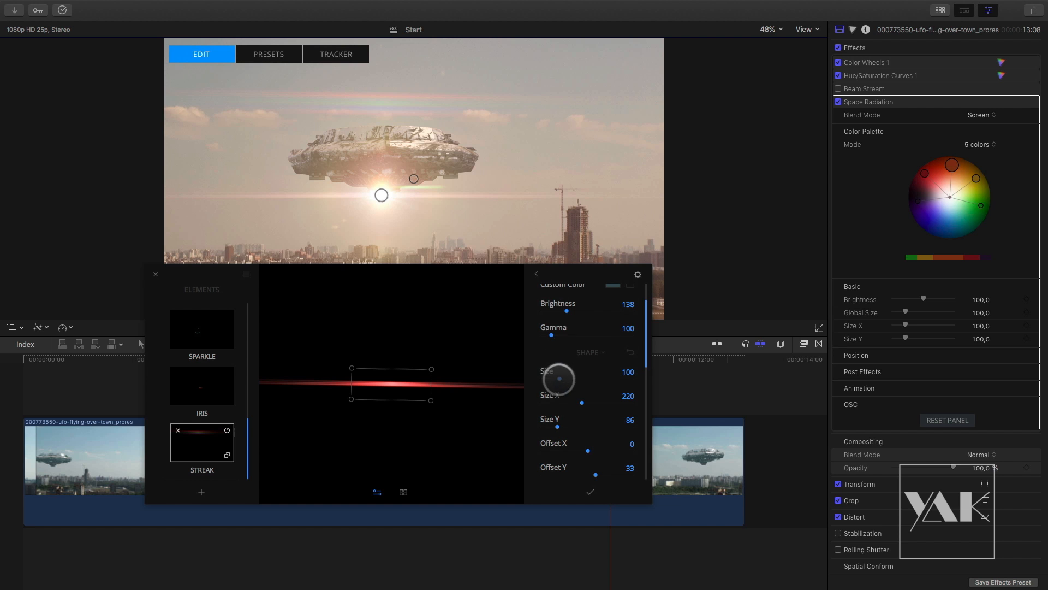
Slightly reduce the duplicated streak's size and move the flare's pivot point down to just above the city skyline
drag(555, 378, 549, 377)
drag(550, 376, 557, 378)
mouse_move(413, 179)
mouse_down()
mouse_move(445, 157)
mouse_move(367, 116)
mouse_move(445, 153)
mouse_up()
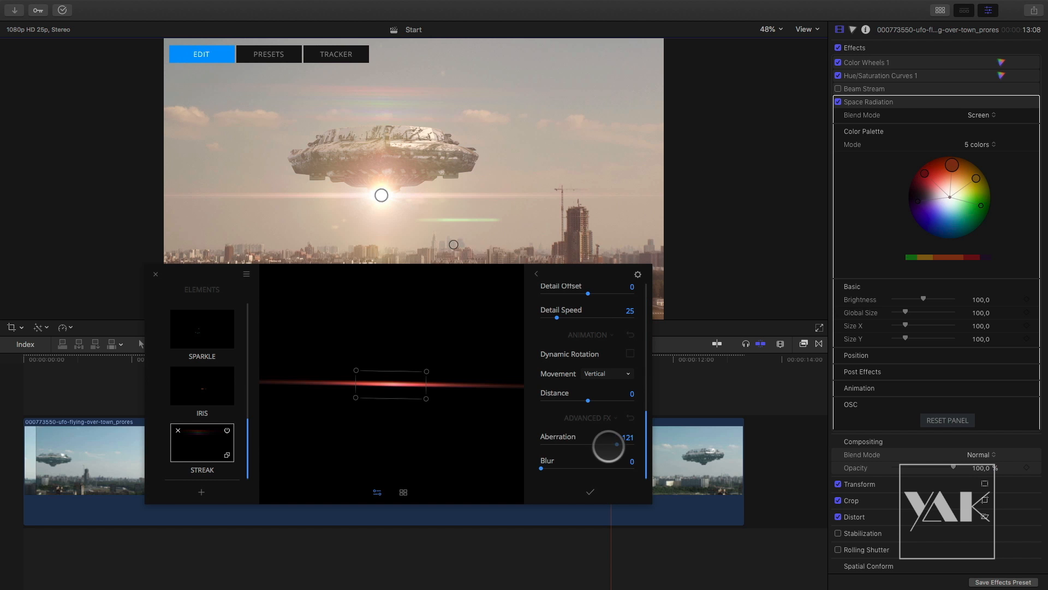
Set the duplicated streak's Aberration to 24 and slightly enlarge the Sparkle element listed above Iris
drag(554, 447, 557, 445)
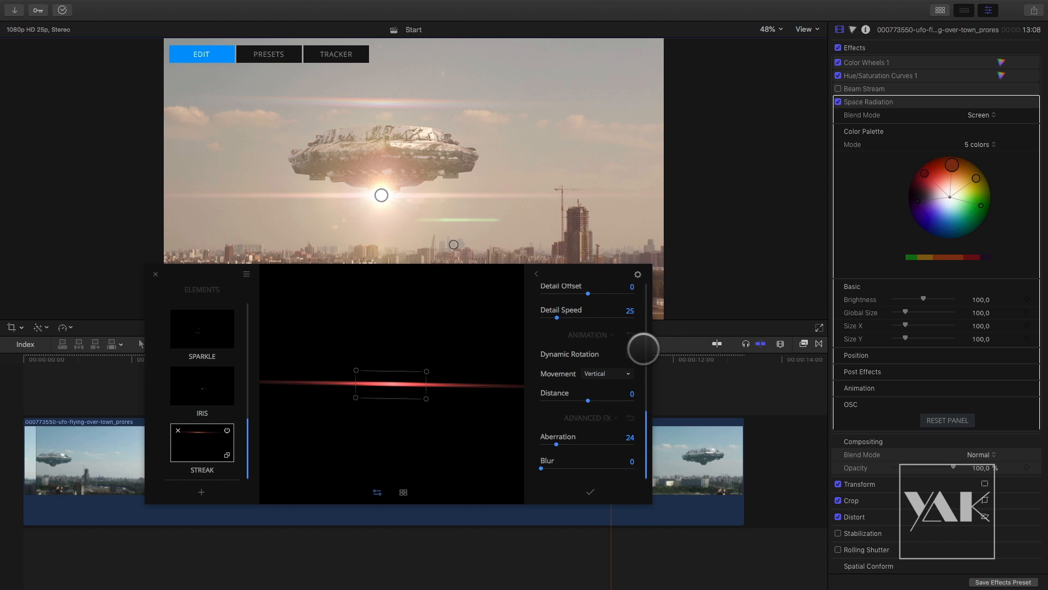
scroll(643, 348, up, 5)
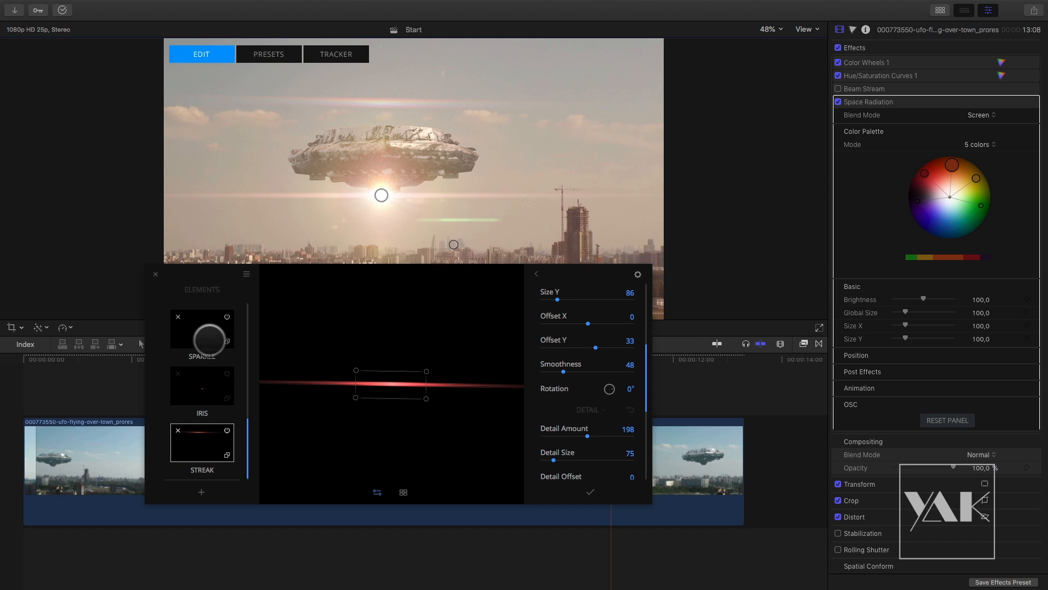
click(209, 340)
drag(416, 409, 426, 417)
drag(645, 376, 642, 403)
drag(547, 390, 547, 391)
drag(643, 410, 653, 345)
Move the flare editor clear of the preview and open the texture choices for the Orbs element
scroll(210, 459, up, 3)
click(211, 458)
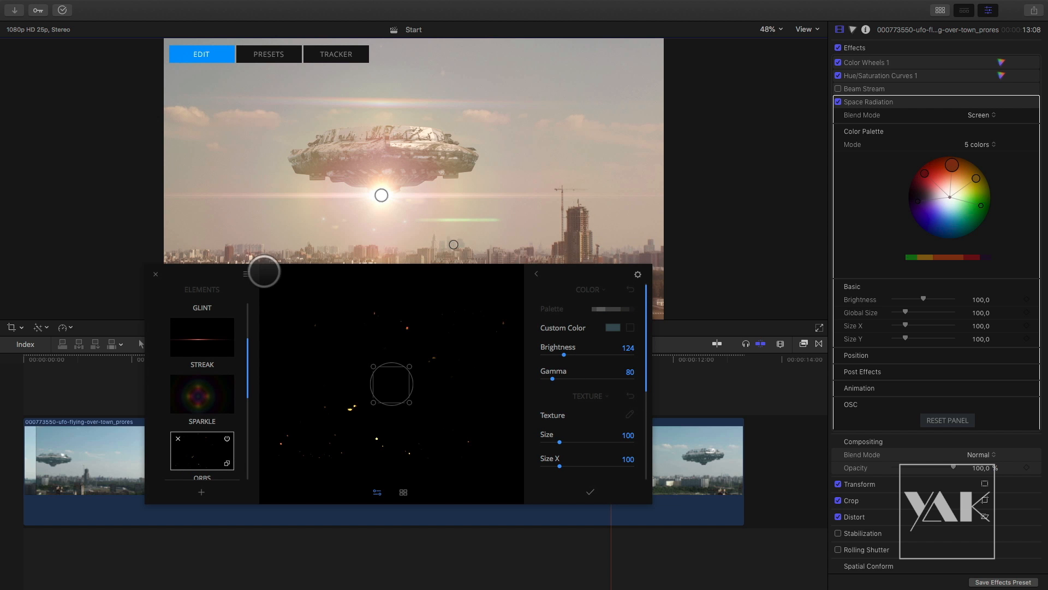
drag(620, 284, 945, 250)
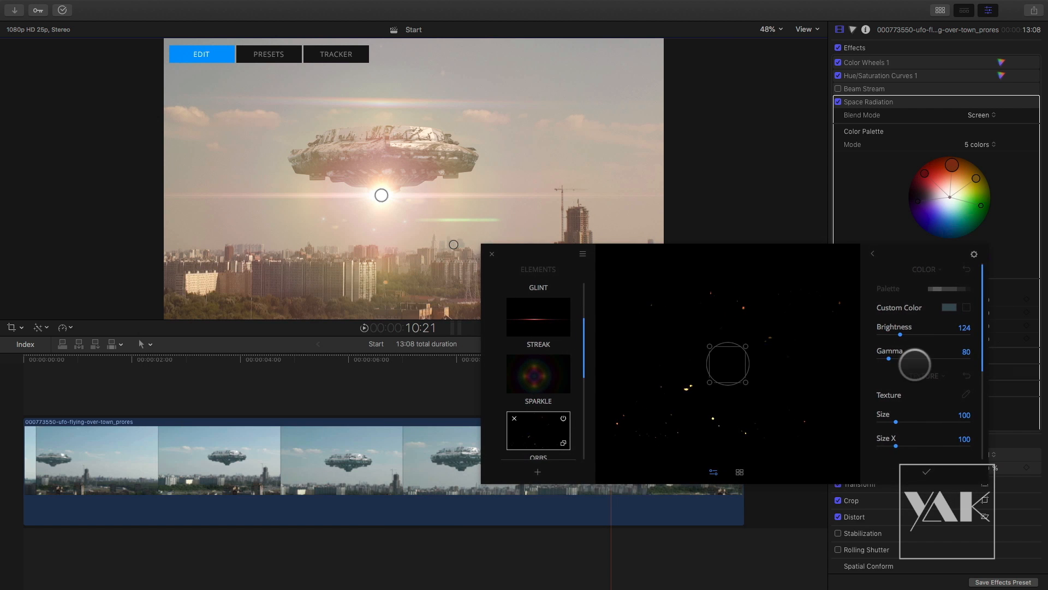
scroll(975, 358, down, 2)
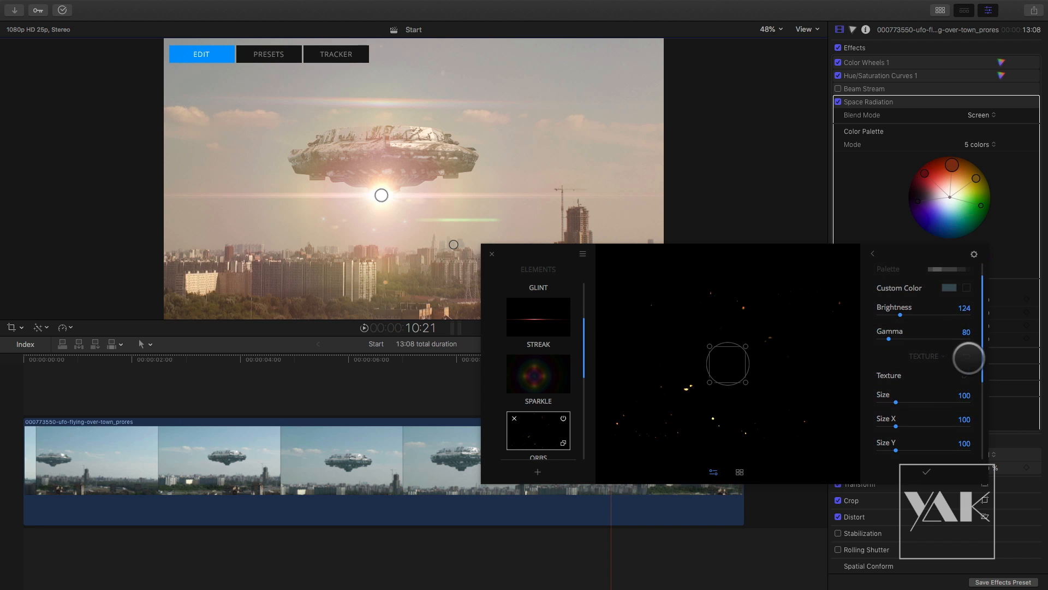
click(961, 372)
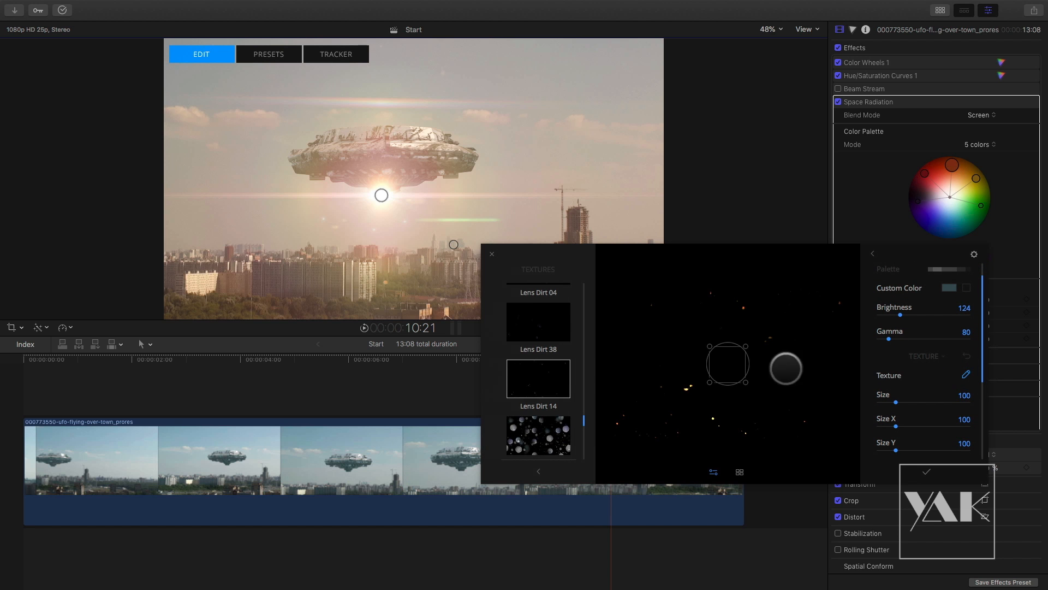
Try the Lens Dirt 01, 17, 16, 48 and 49 textures on the Orbs element
drag(583, 421, 585, 435)
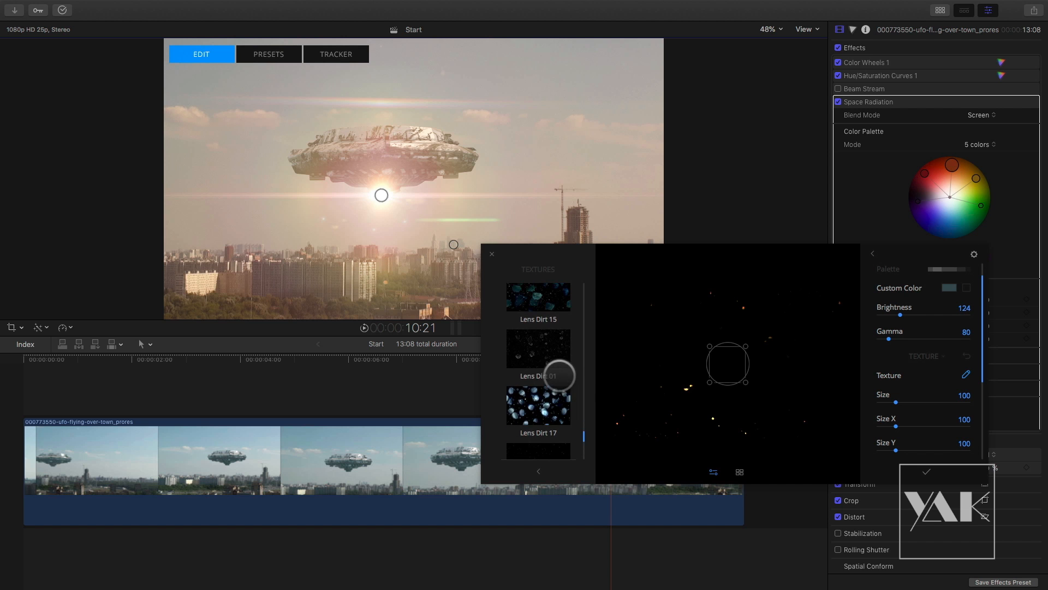
click(534, 386)
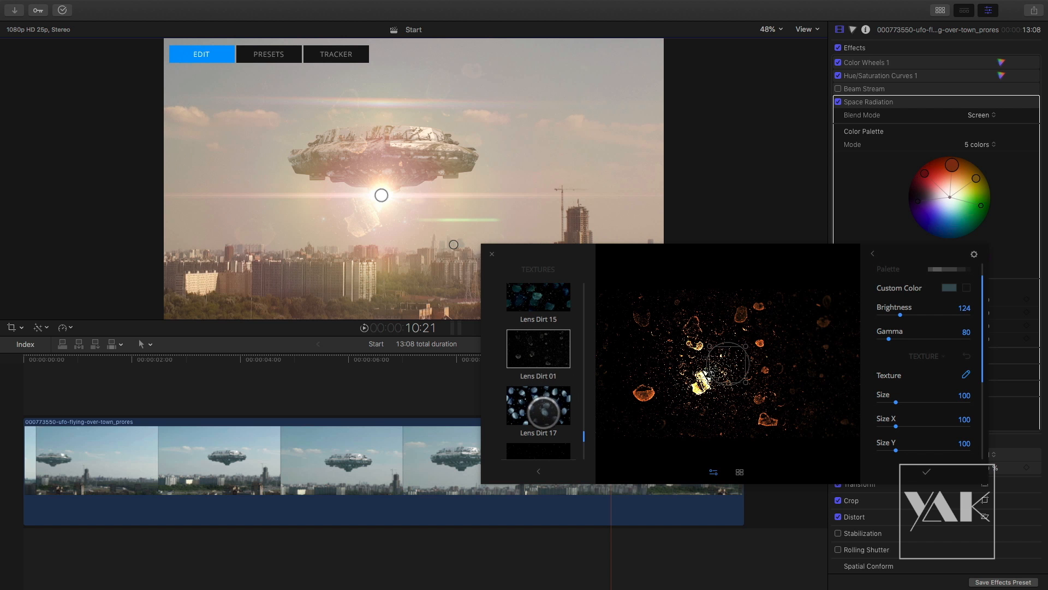
click(562, 422)
drag(584, 438, 585, 451)
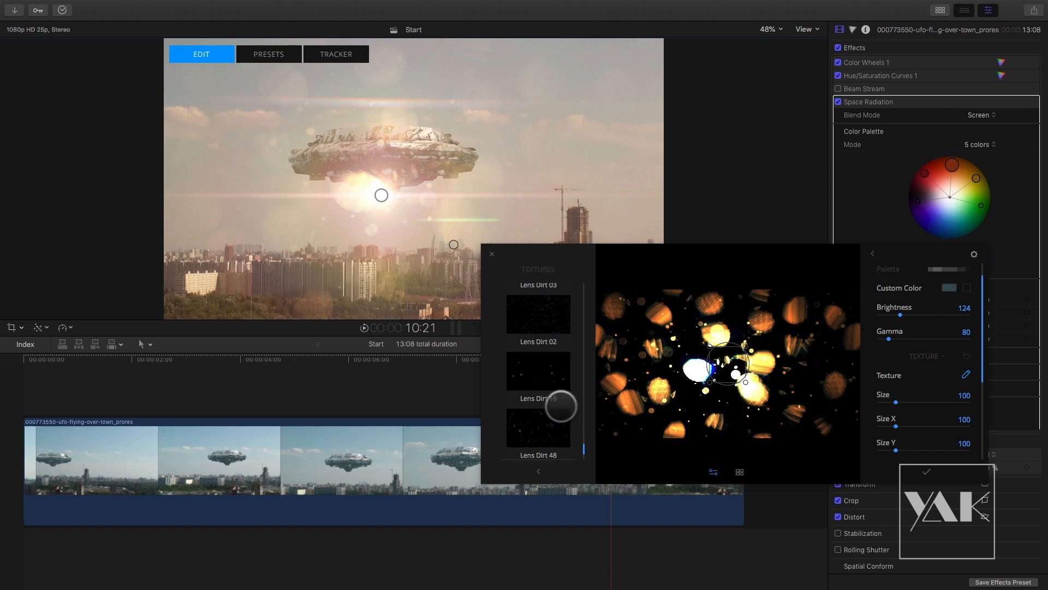
click(550, 414)
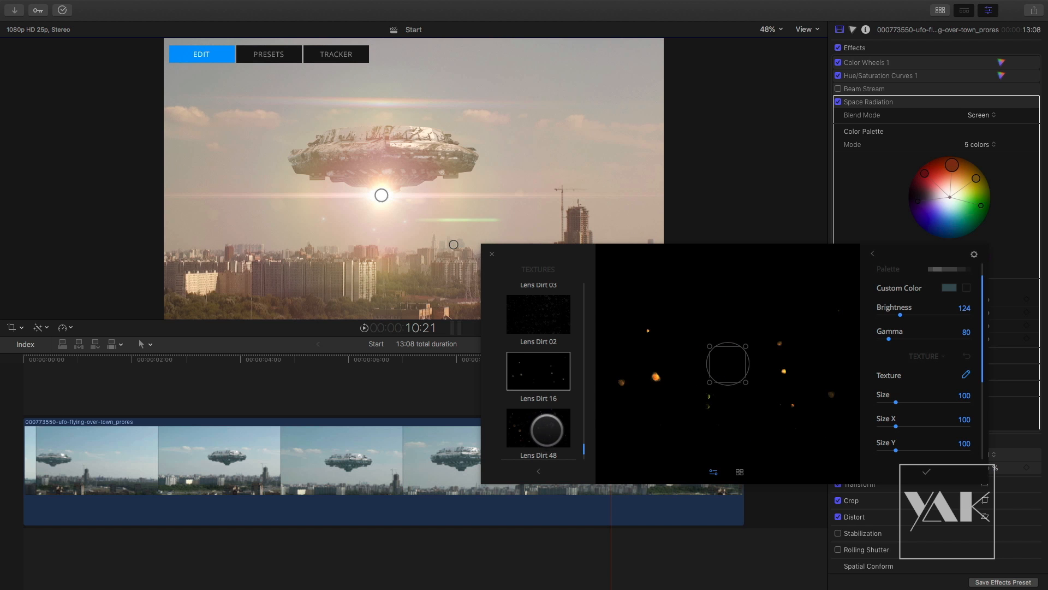
click(548, 430)
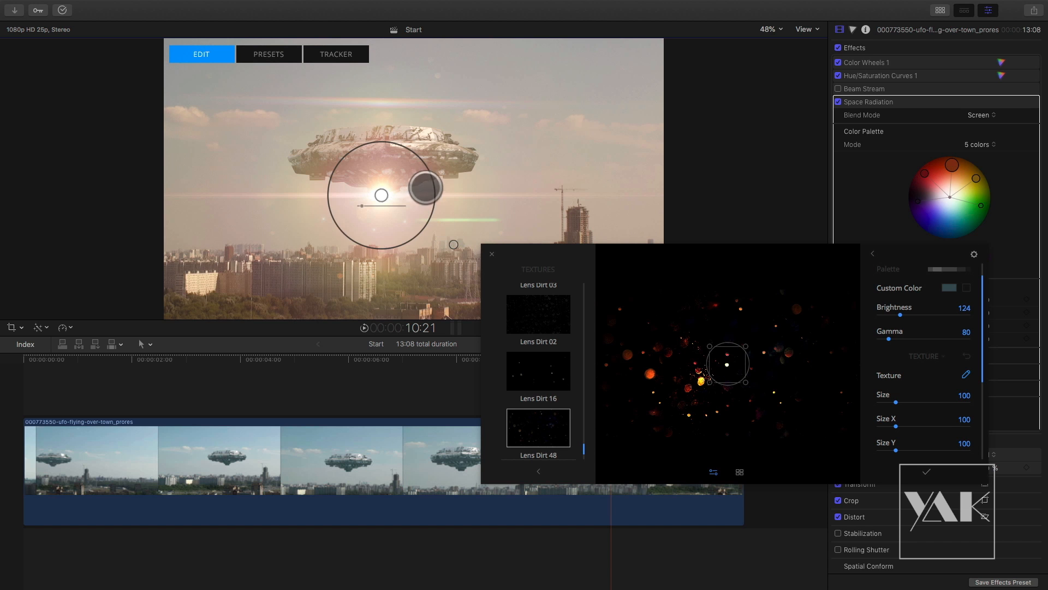
scroll(579, 449, down, 2)
click(542, 421)
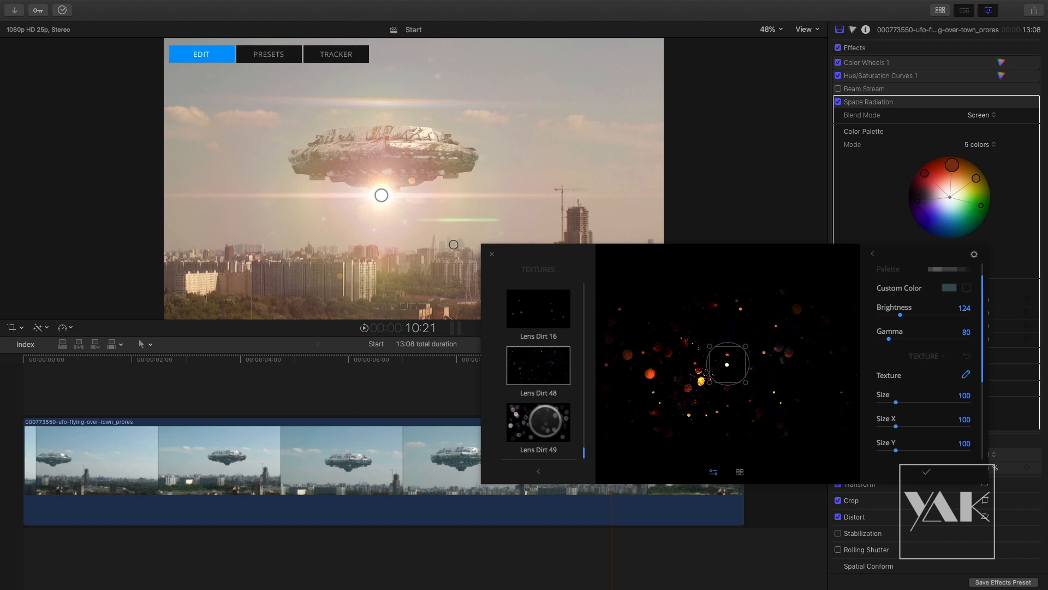
Apply the Lens Dirt 06 texture to the Orbs element with a Brightness of 144, and close the flare editor
drag(583, 452, 584, 391)
click(548, 393)
click(548, 377)
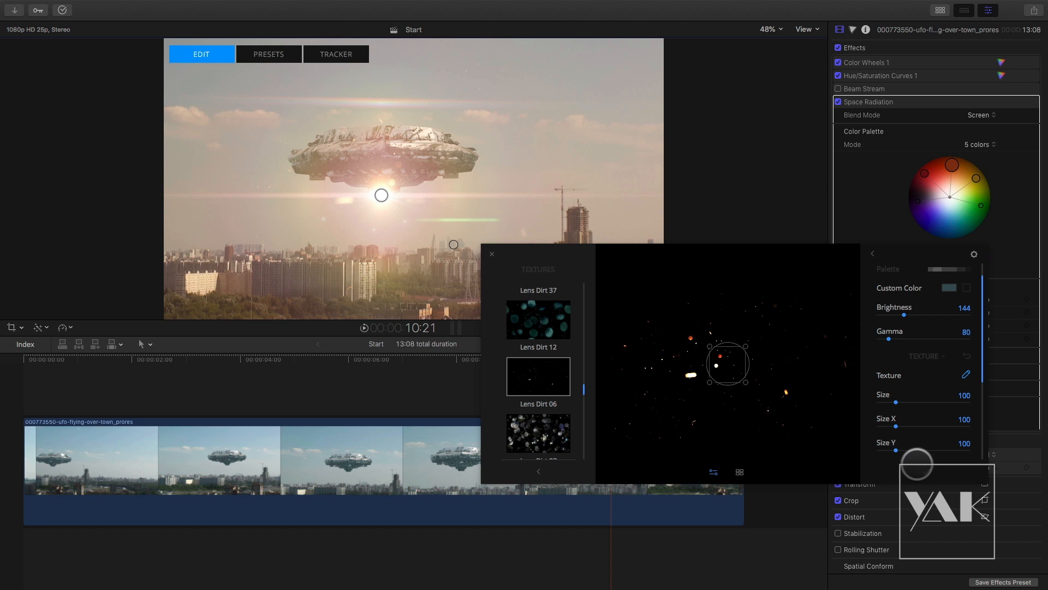
click(536, 269)
click(583, 255)
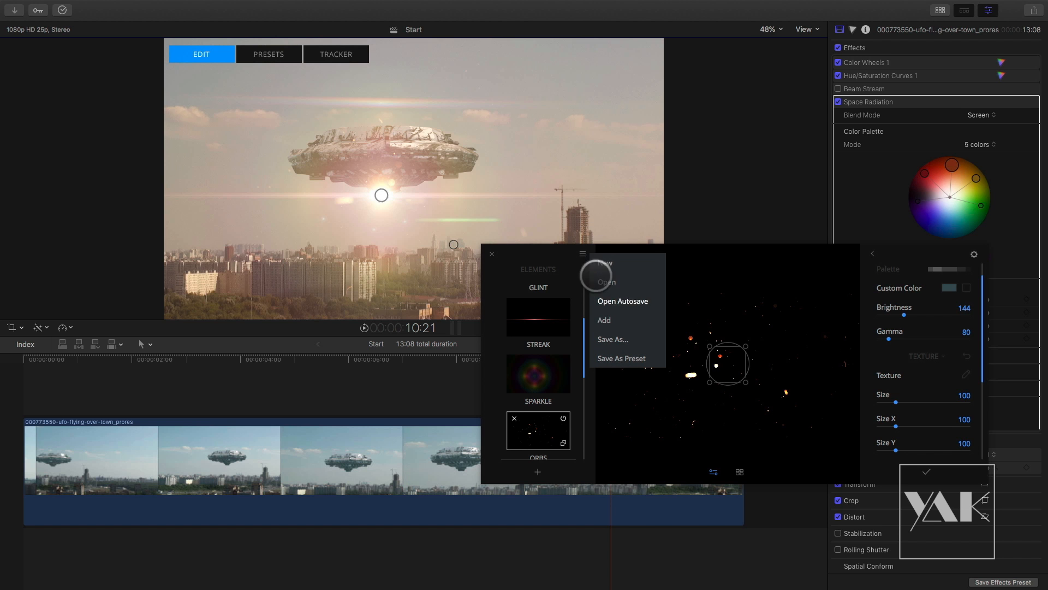
click(534, 255)
click(492, 254)
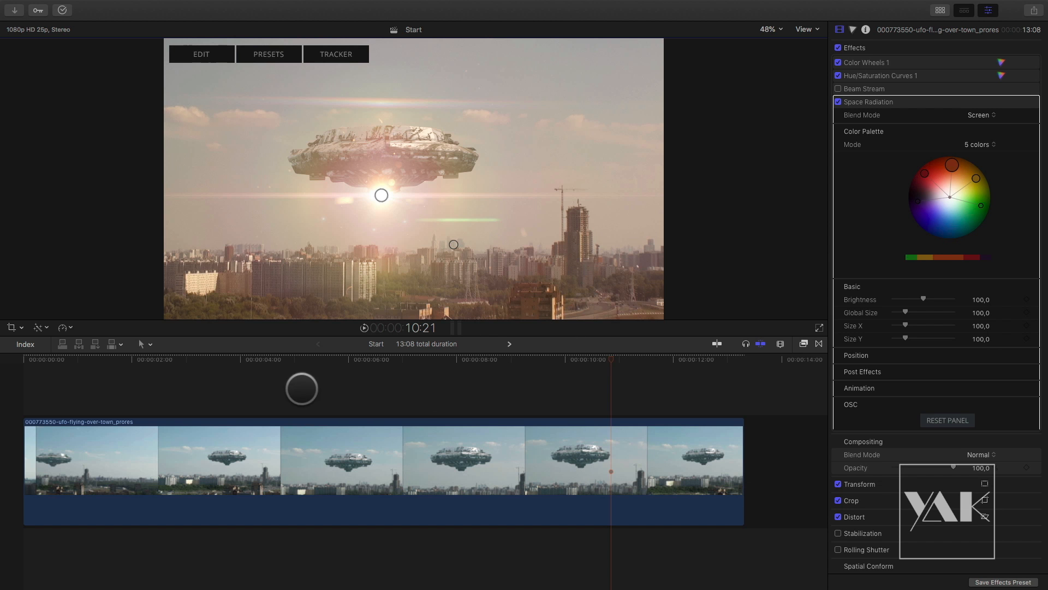
Play the clip from the start with the Beam Stream effect temporarily enabled to check both flares together
drag(502, 357, 2, 358)
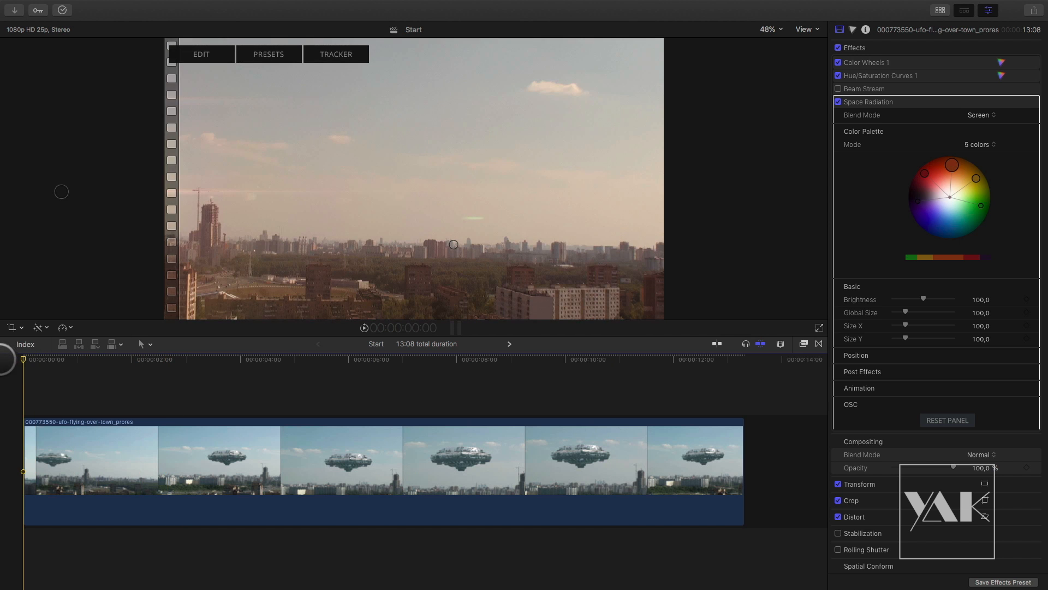
click(838, 88)
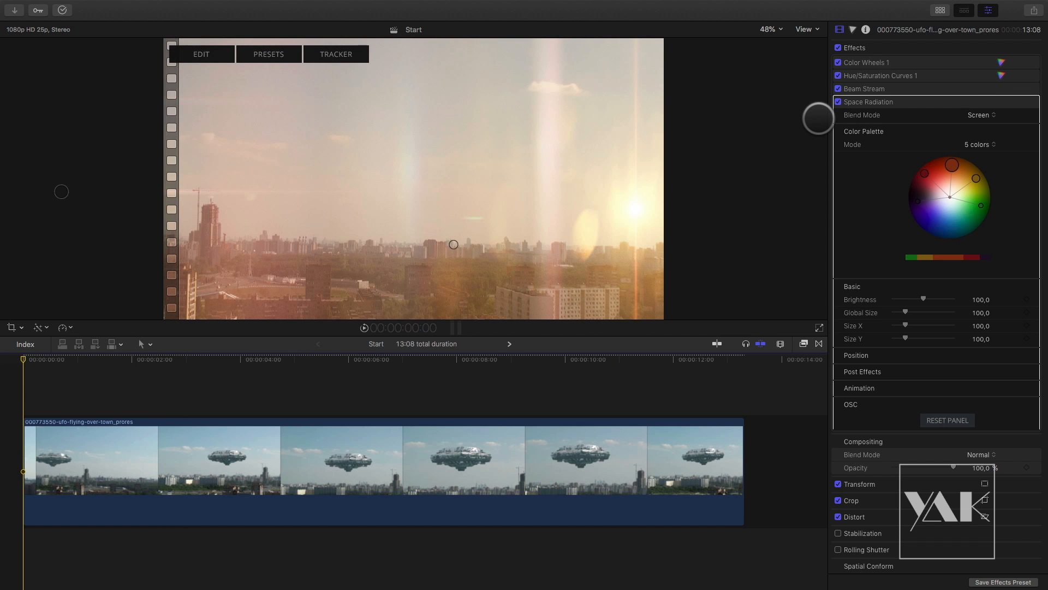
key(space)
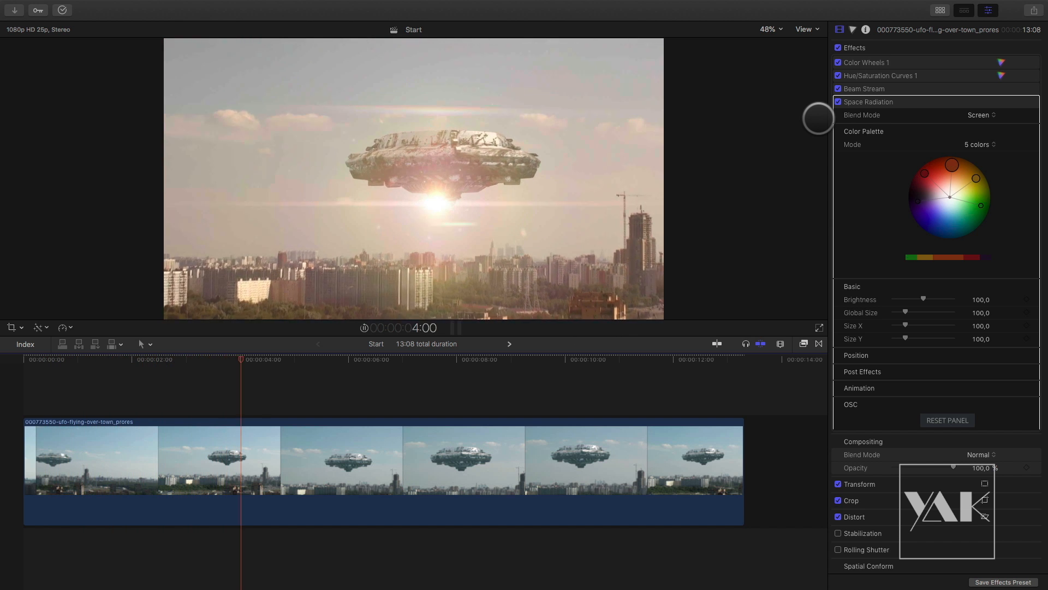
key(space)
drag(278, 359, 25, 363)
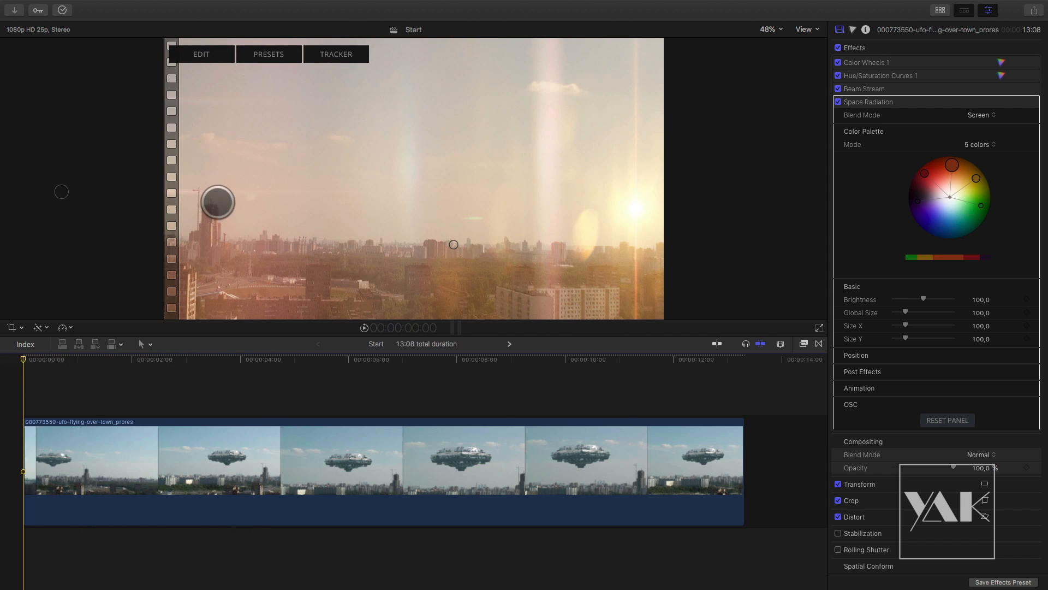
click(838, 89)
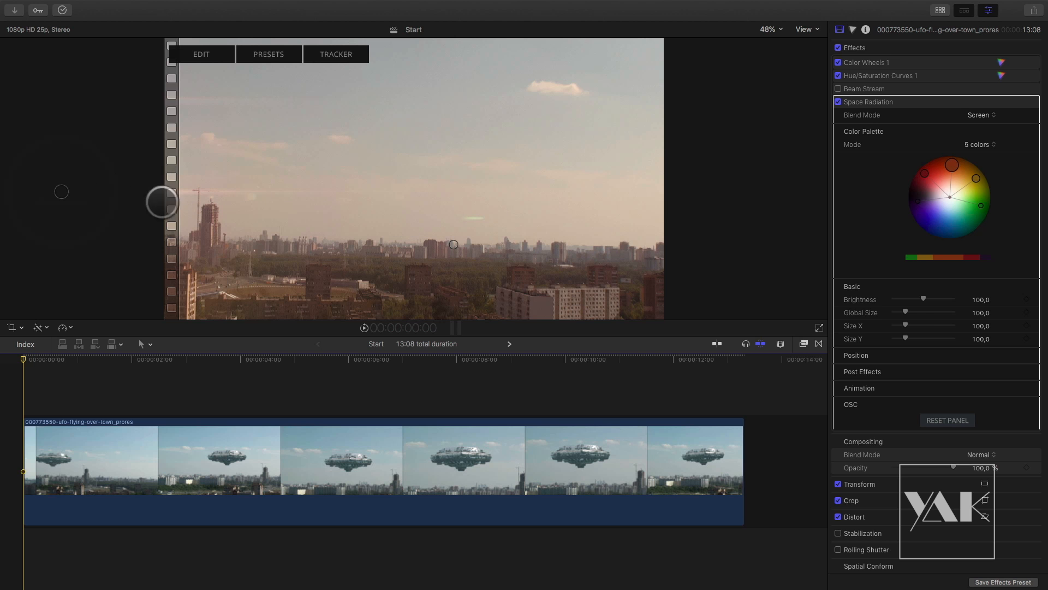
drag(202, 356, 2, 360)
Configure Space Radiation's Dynamic Animation with the Off Screen mode and a Fade Range of 34
scroll(986, 392, down, 1)
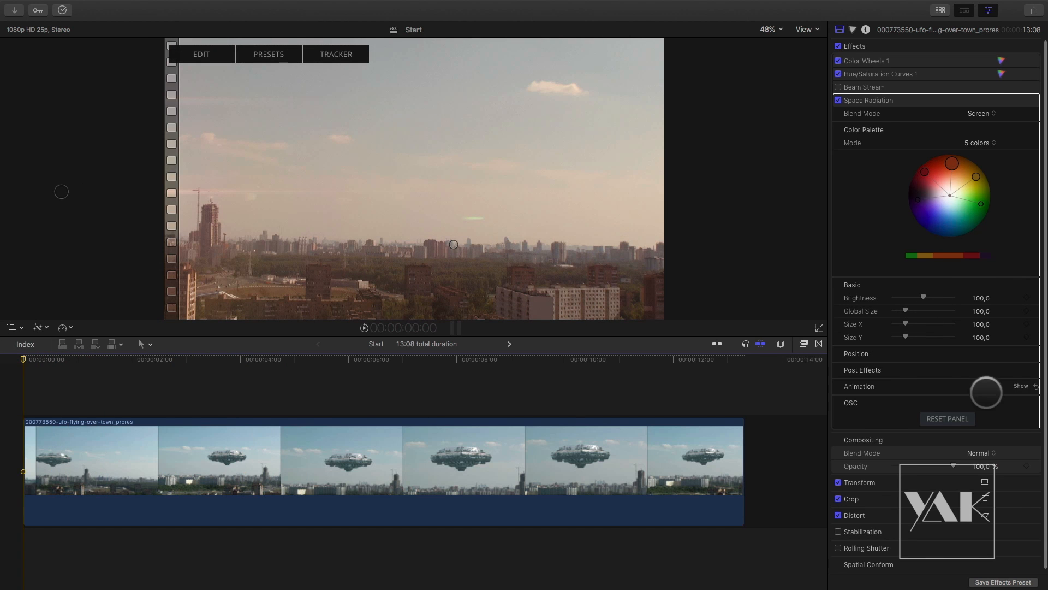
click(1022, 386)
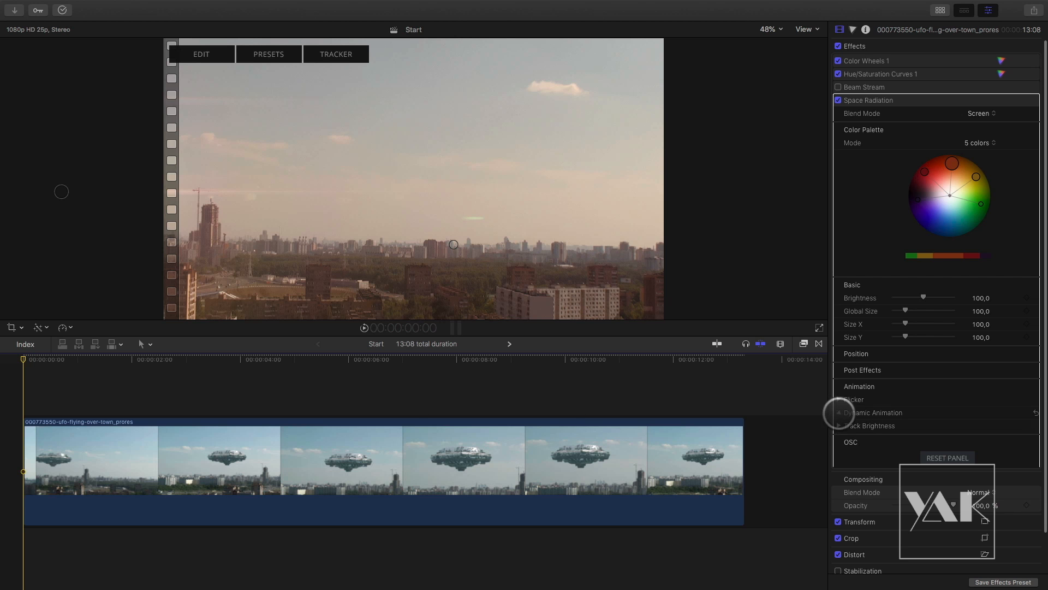
click(839, 412)
click(988, 428)
click(985, 427)
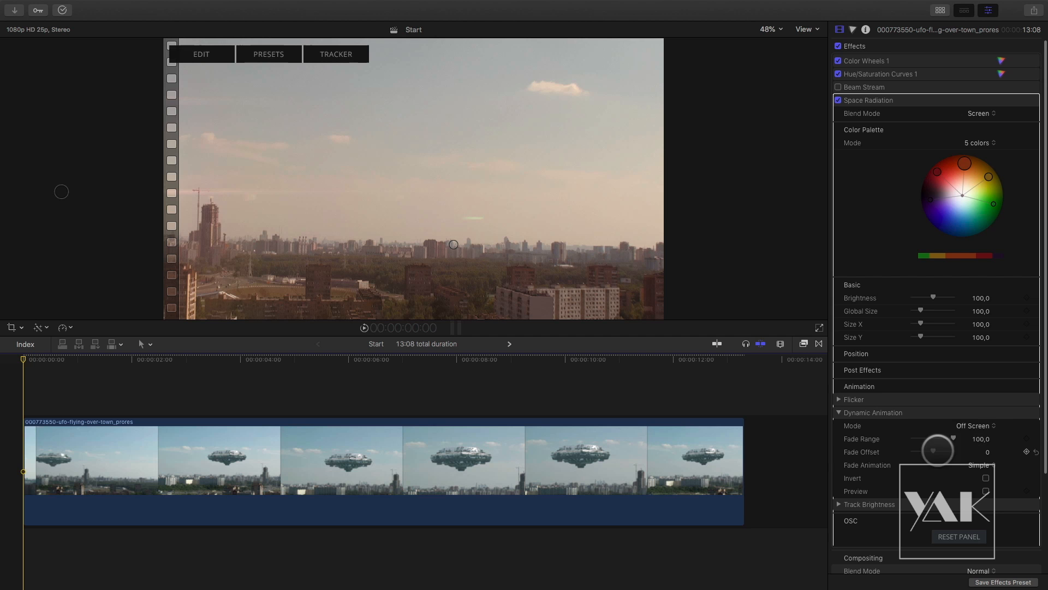
drag(951, 436, 923, 435)
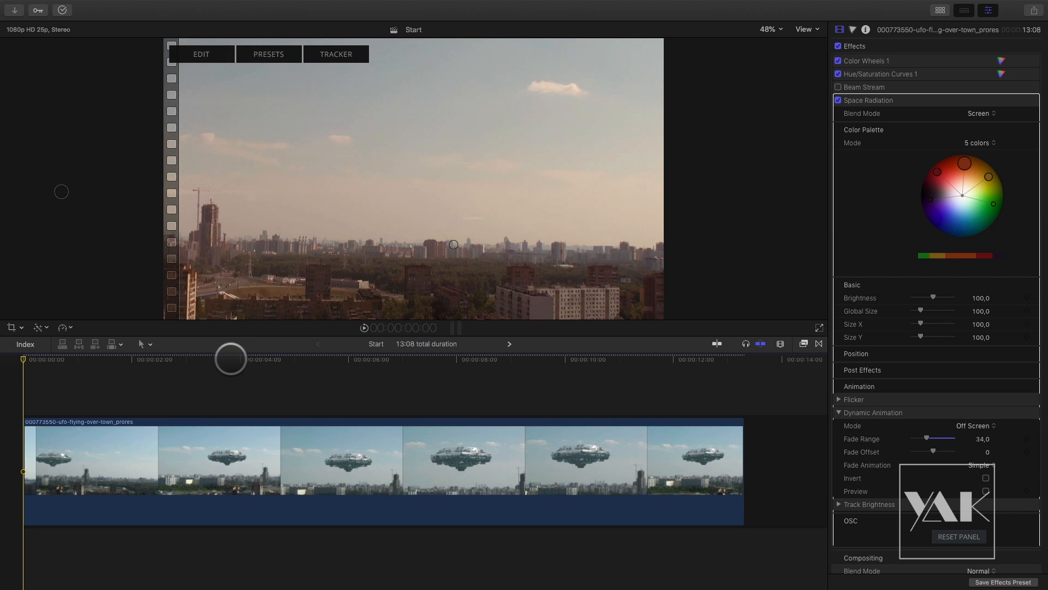
Play the clip from the start to check how the Space Radiation flare fades in, and return to the beginning
key(space)
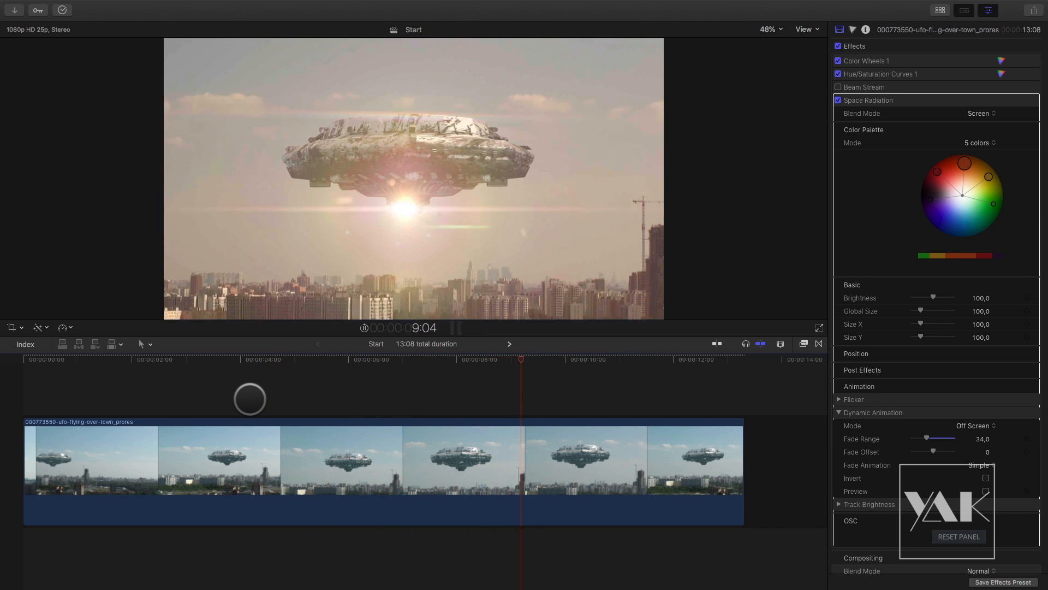
key(space)
drag(550, 360, 24, 376)
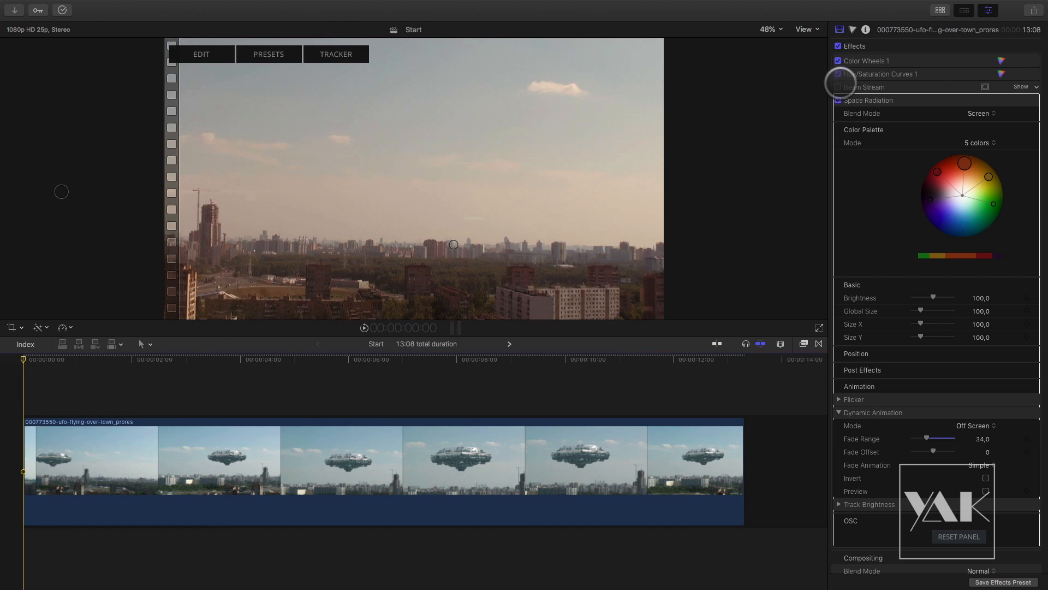
Enable the Beam Stream effect and play the finished clip with both flares
click(838, 87)
key(space)
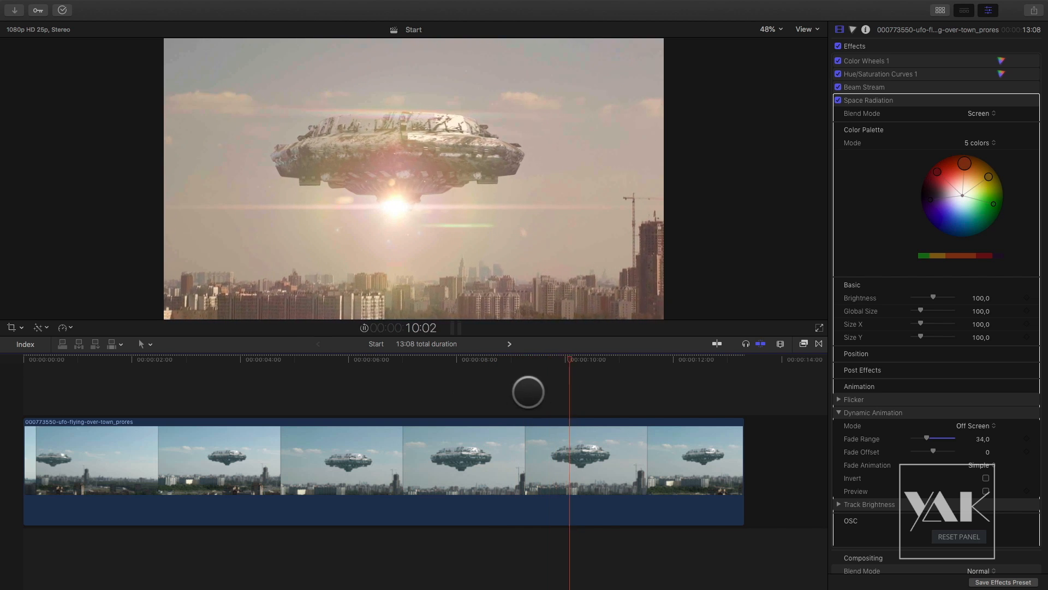
key(space)
drag(491, 353, 66, 372)
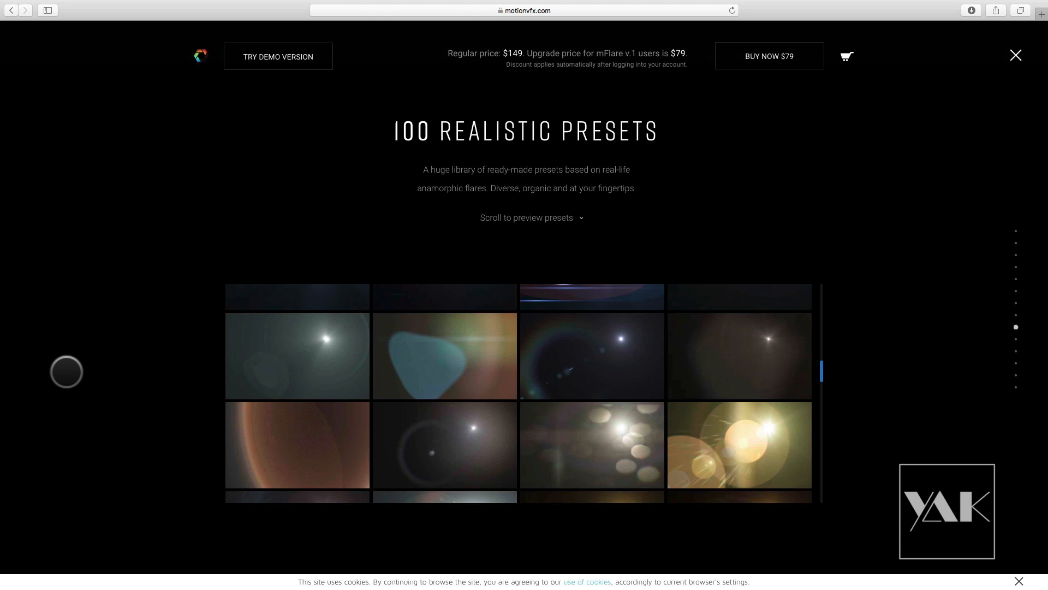
Switch to the browser and skim the mFlare 2 product page on motionvfx.com back up to its opening section
scroll(66, 372, up, 10)
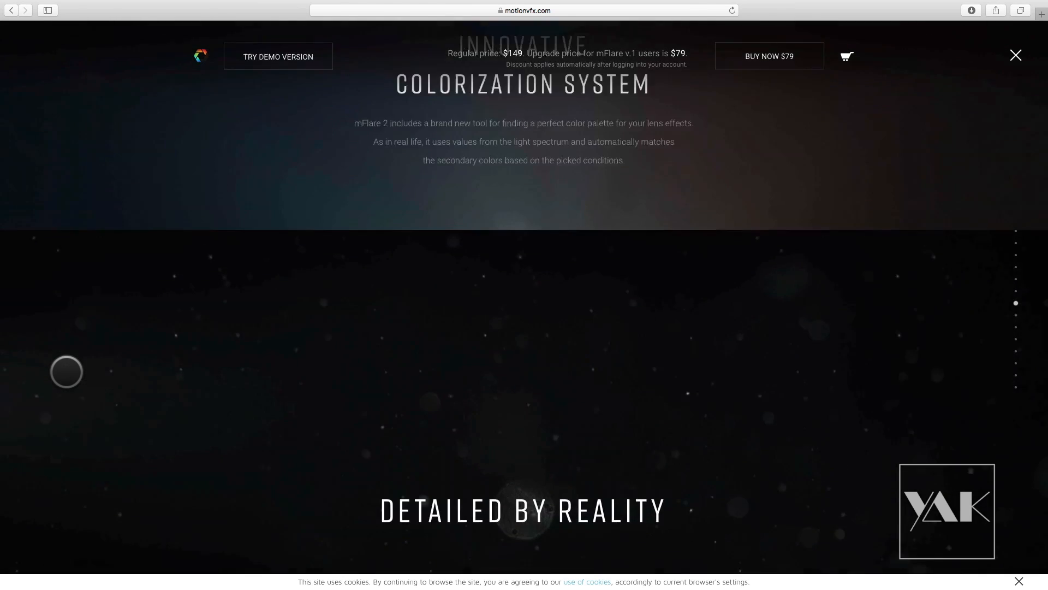
scroll(66, 371, up, 3)
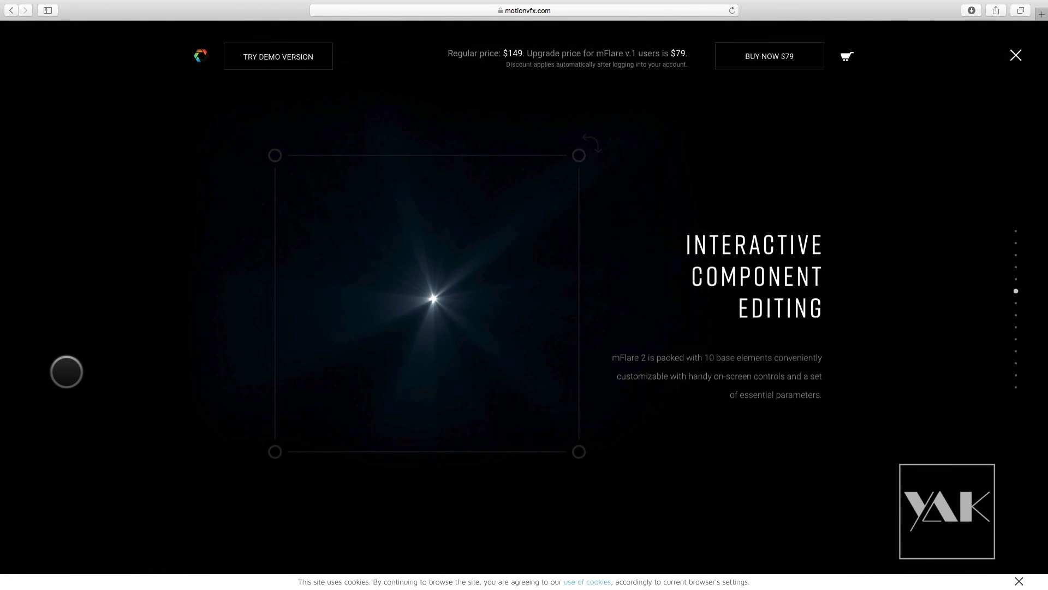
scroll(66, 372, up, 3)
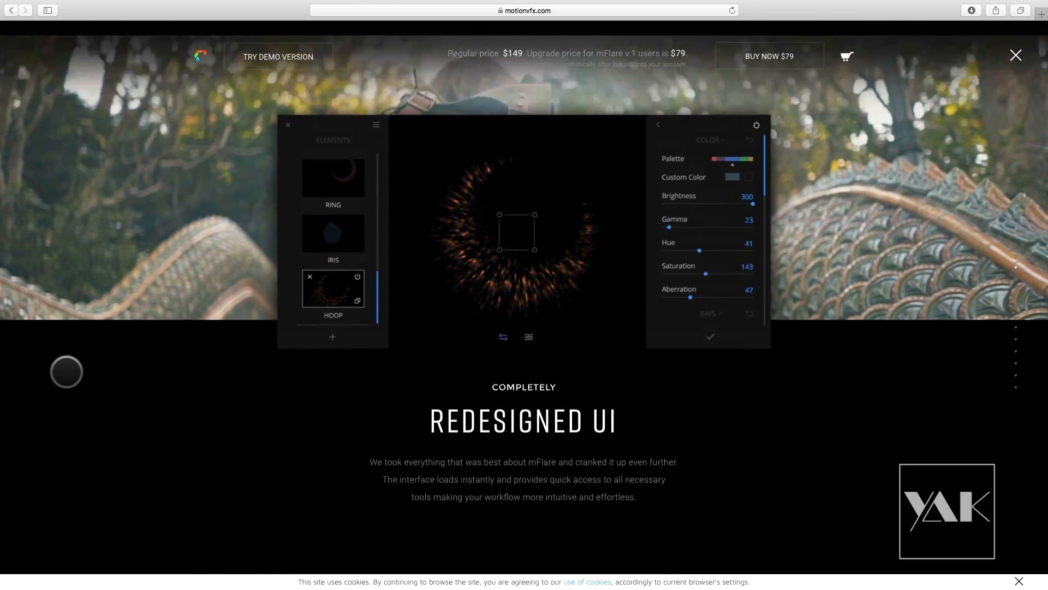
scroll(66, 372, up, 6)
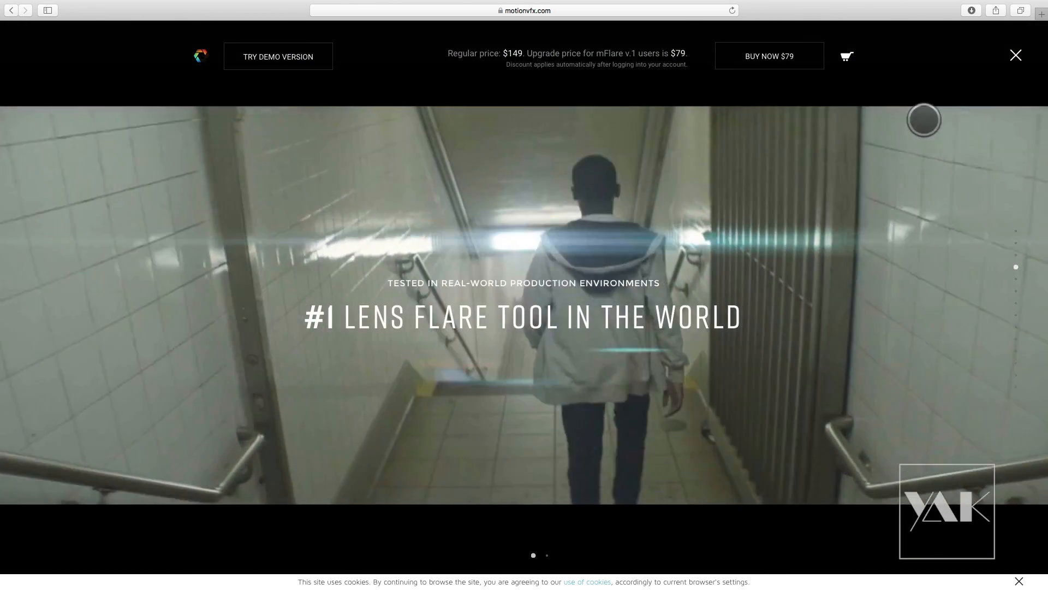
Close the mFlare 2 page and browse the MotionVFX plugin catalogue
click(1016, 54)
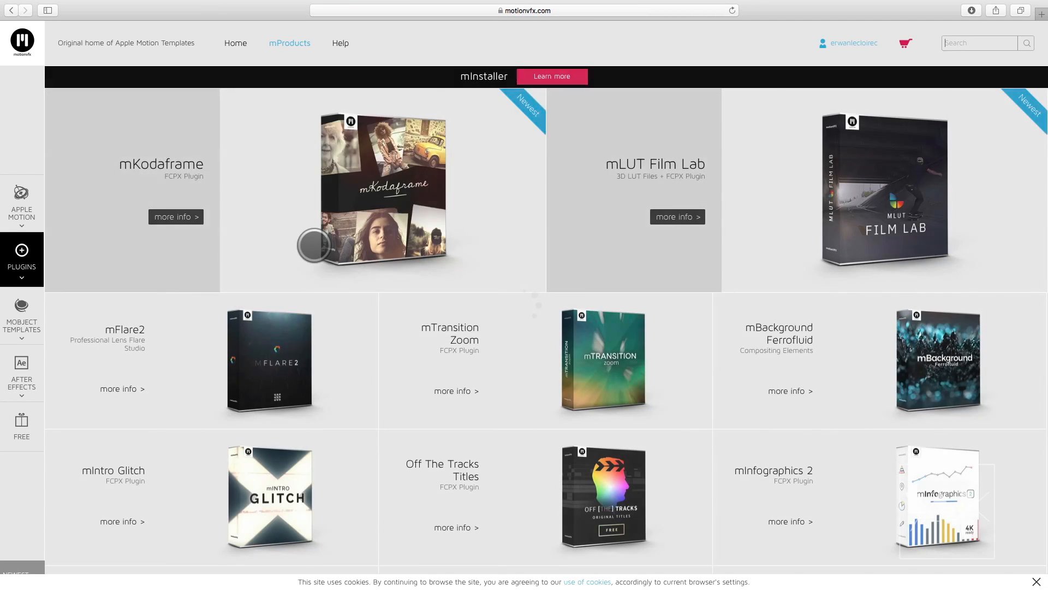
scroll(314, 245, down, 4)
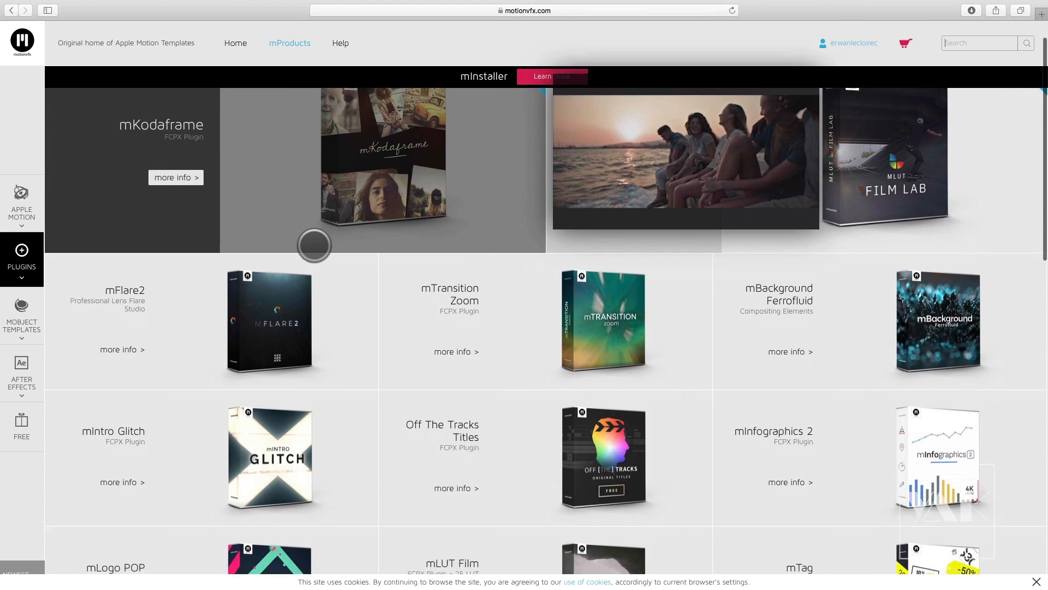
scroll(314, 245, down, 5)
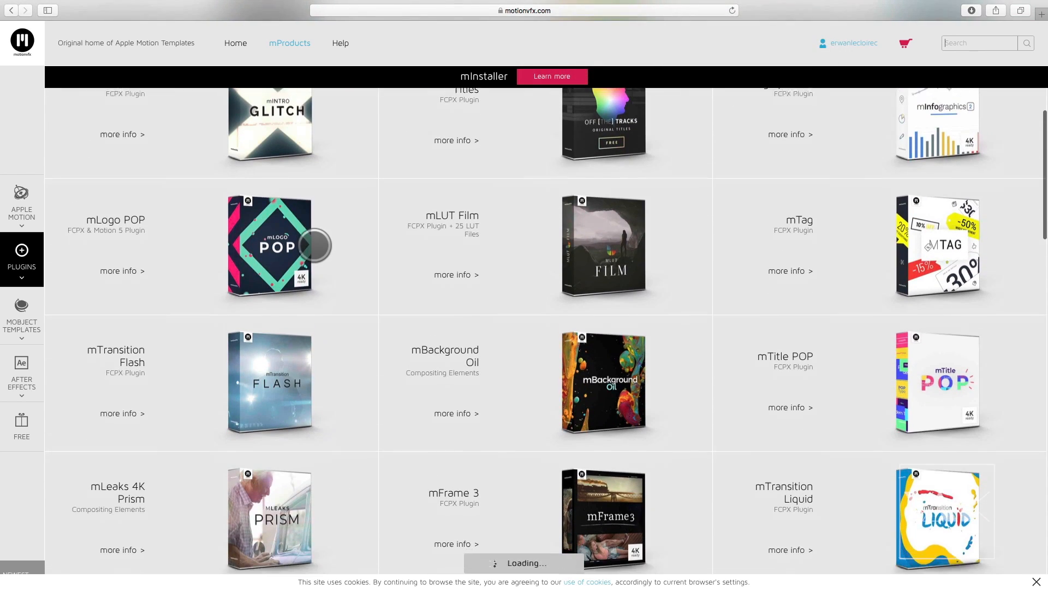
scroll(314, 245, down, 1)
scroll(313, 243, up, 10)
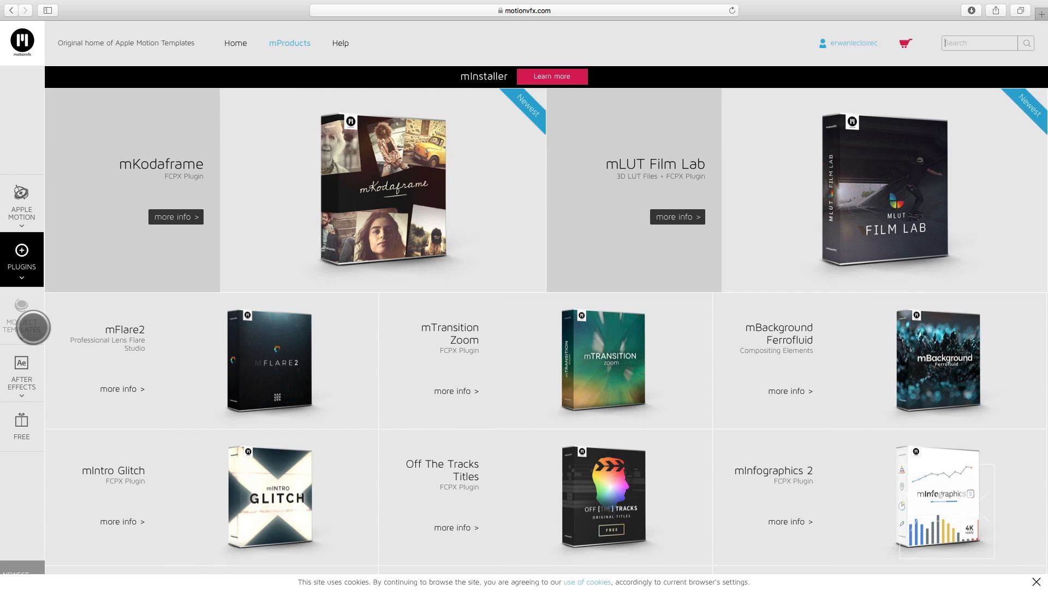
Open the Apple Motion template catalogue and preview a couple of its projects
click(25, 201)
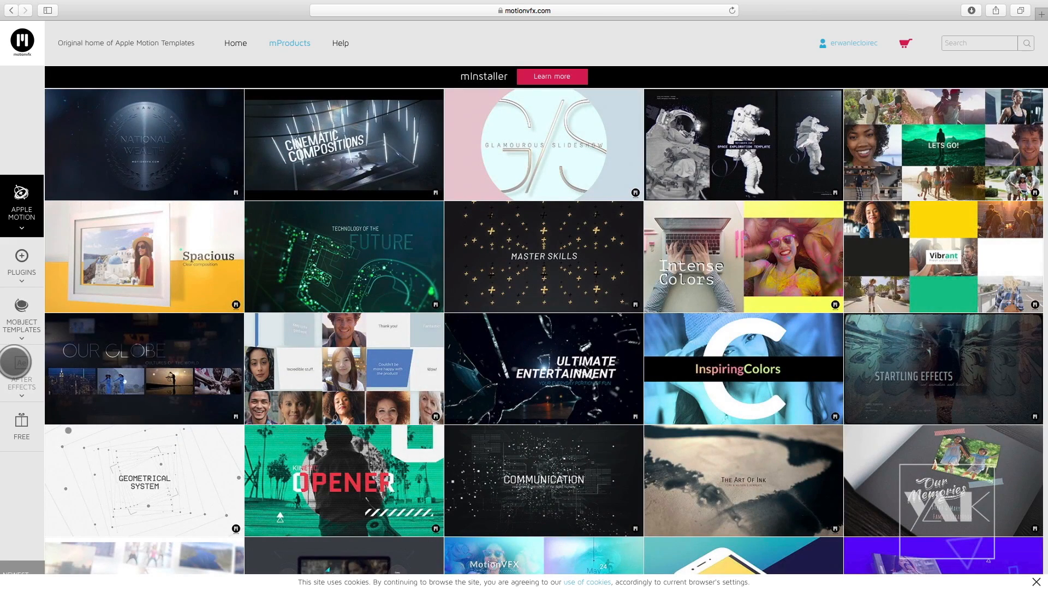
mouse_move(283, 289)
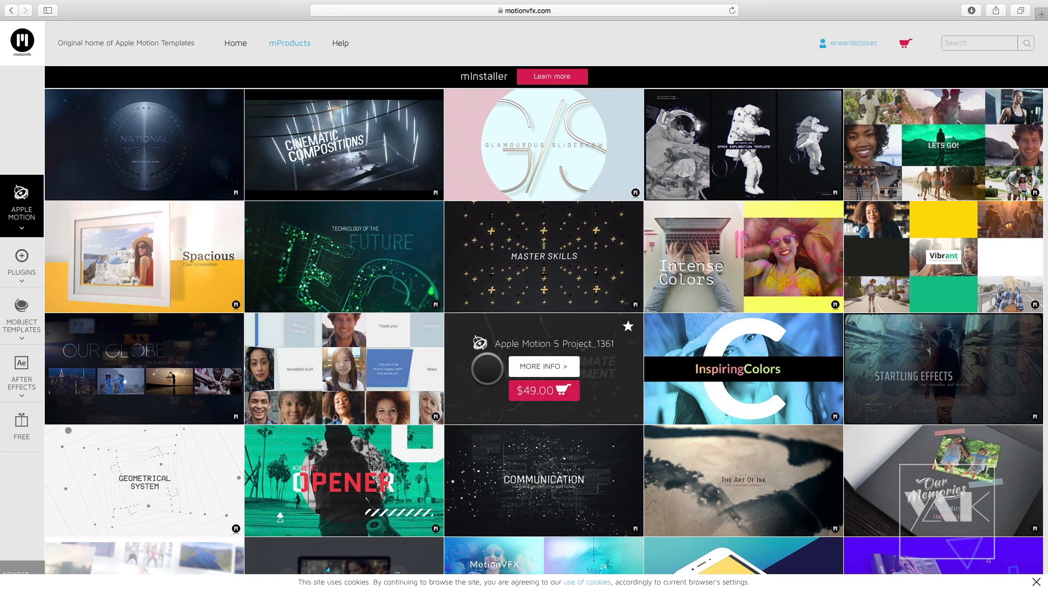
mouse_move(504, 228)
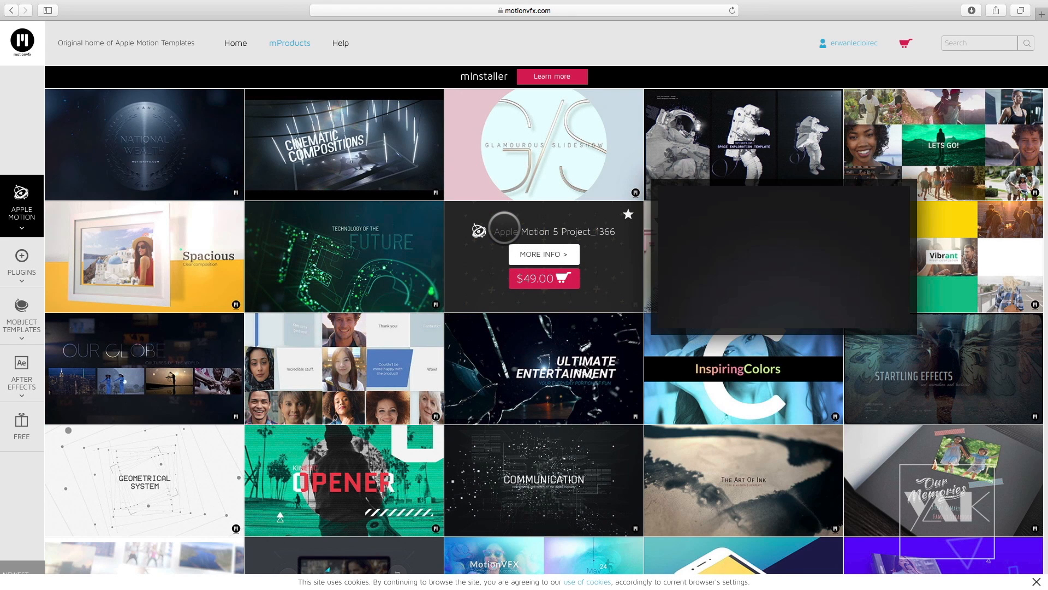